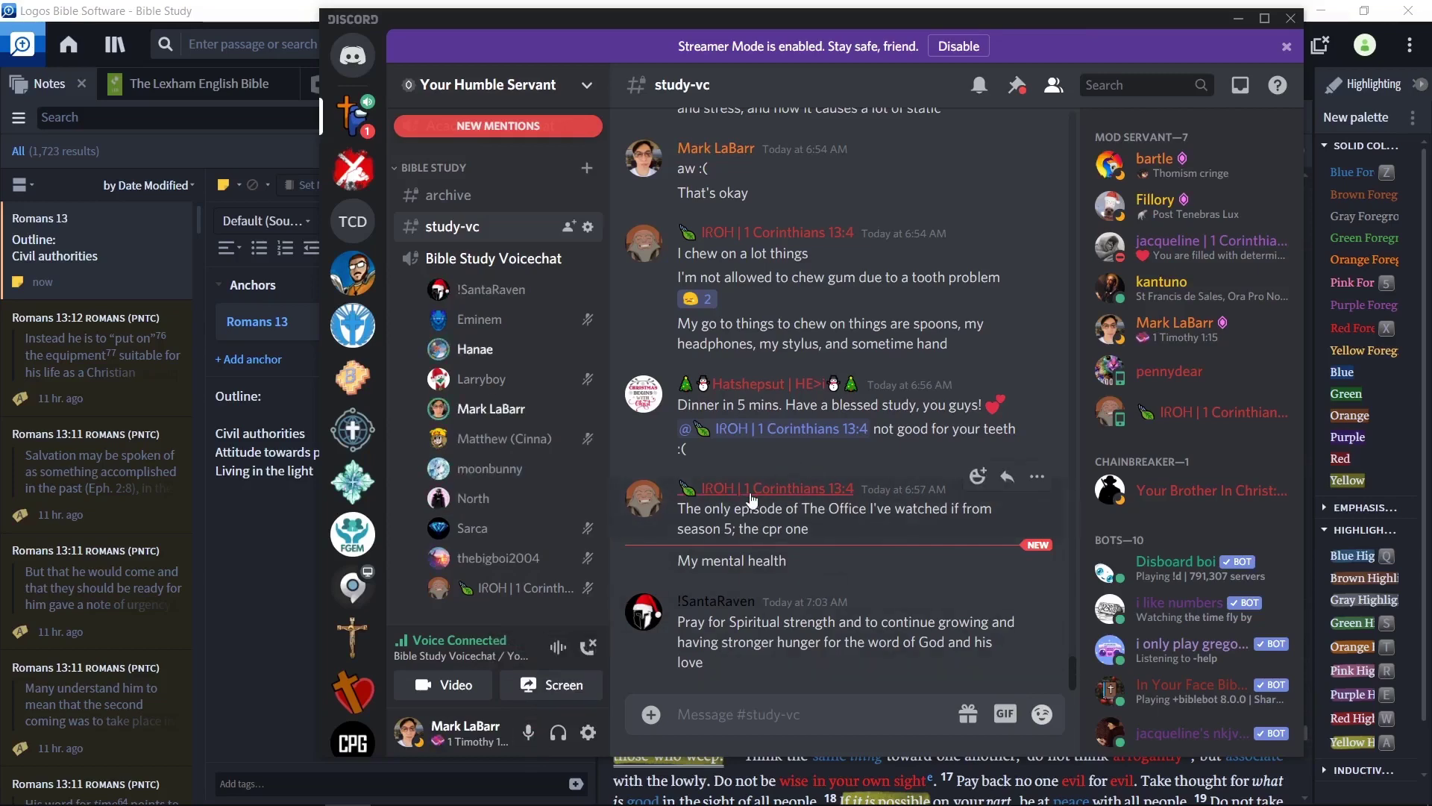
# Switch to Logos Bible Software and go to Romans 1 in the LEB, at the beginning of the letter.
pyautogui.hotkey('alt', 'Tab')
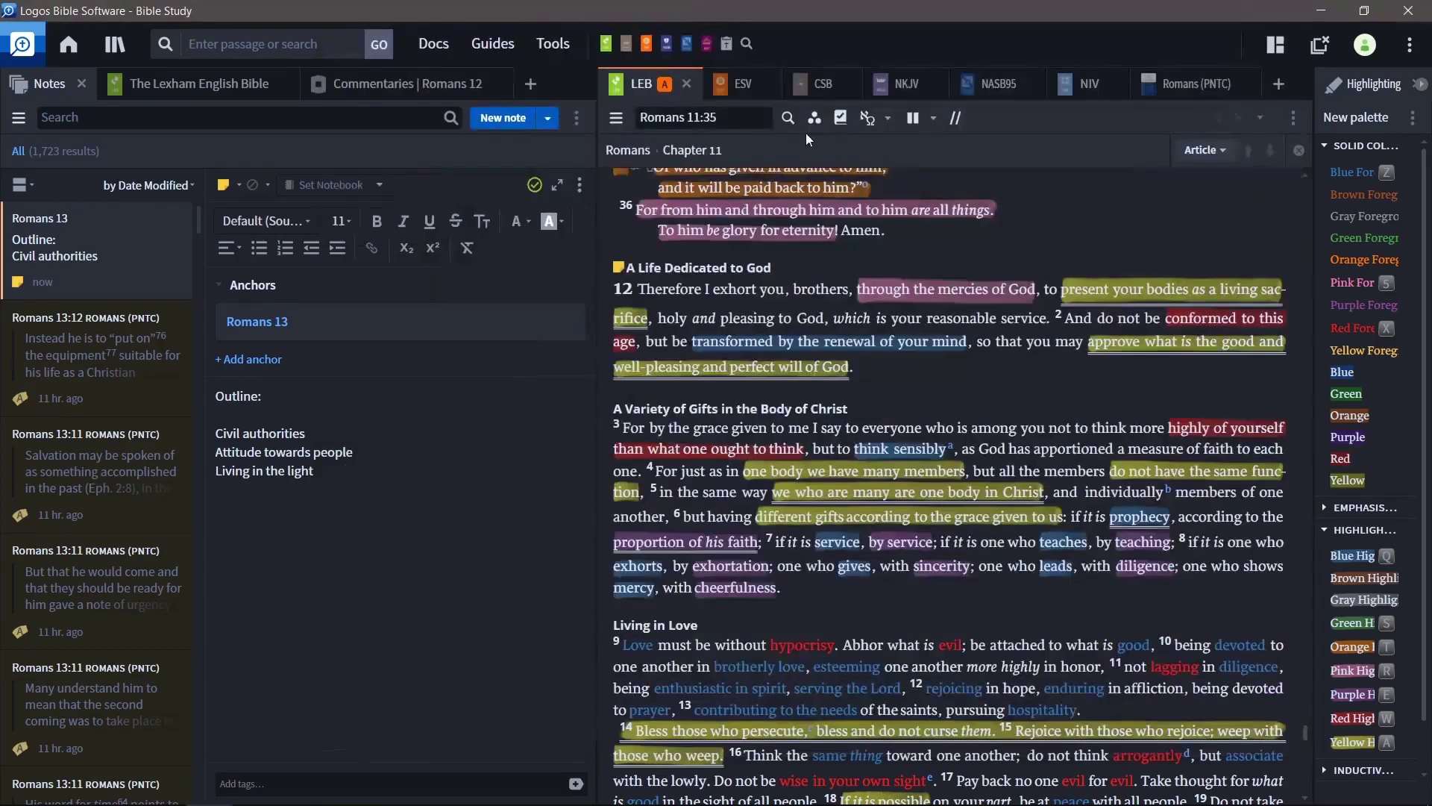
pyautogui.click(744, 117)
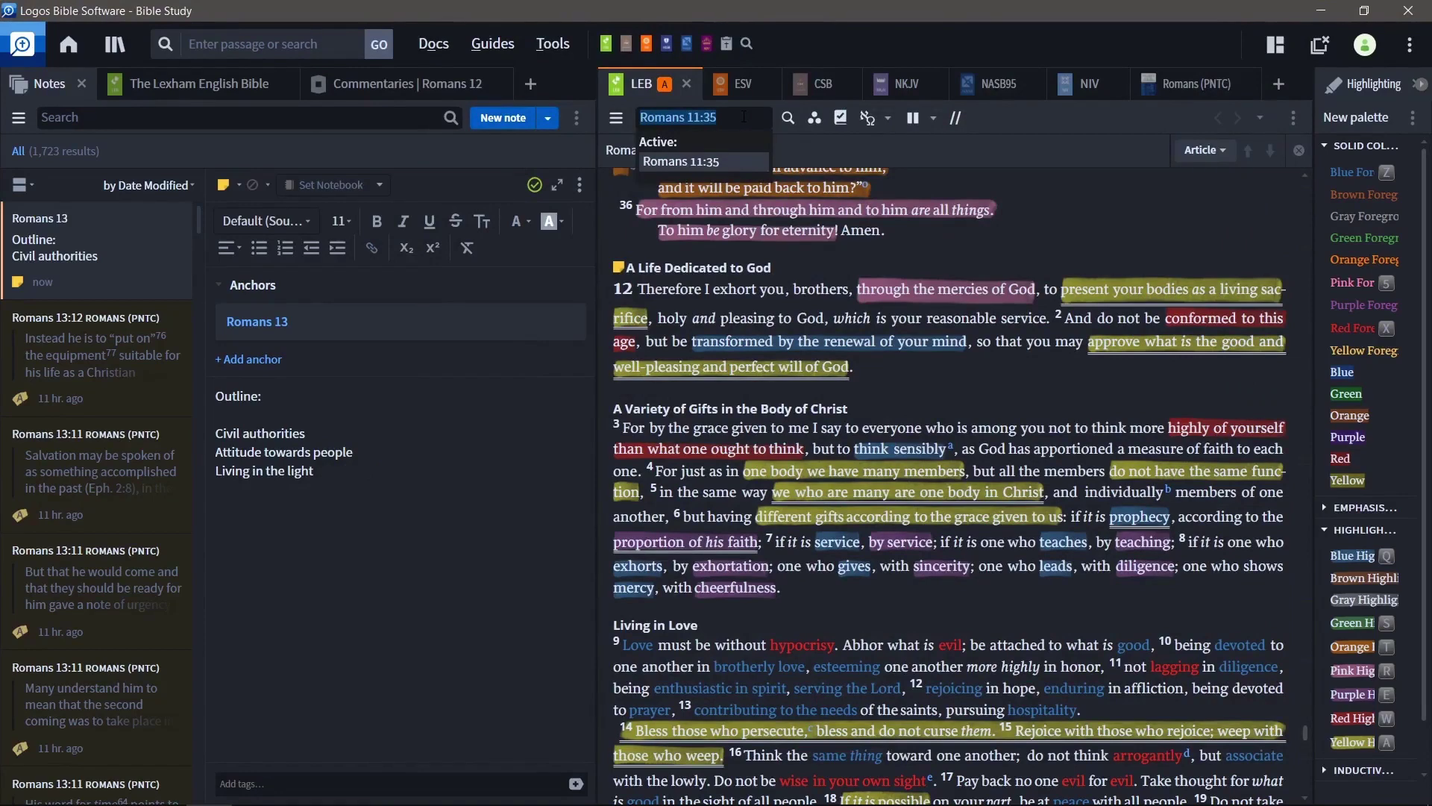
pyautogui.press('Escape')
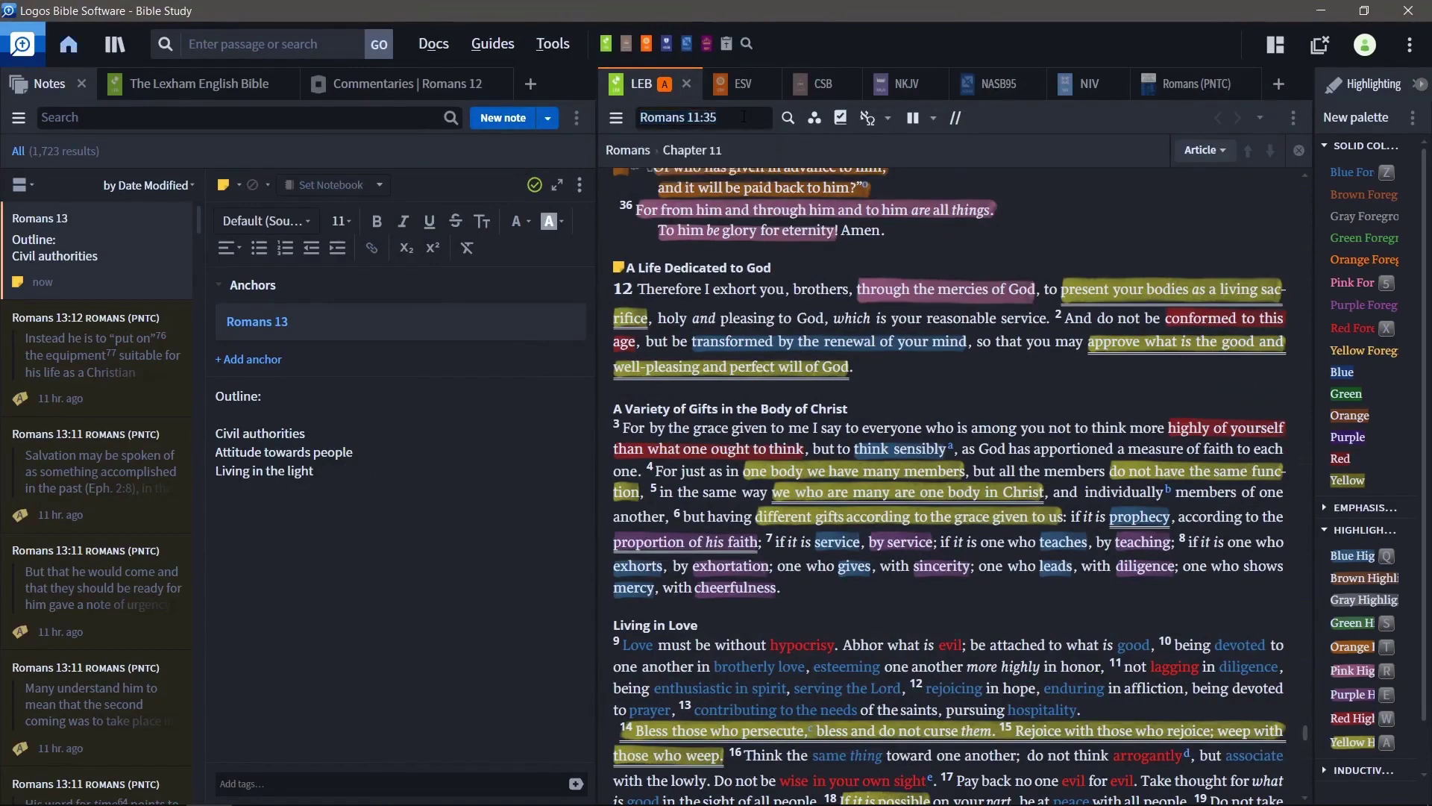
pyautogui.click(743, 117)
pyautogui.write('Romans 1')
pyautogui.press('Return')
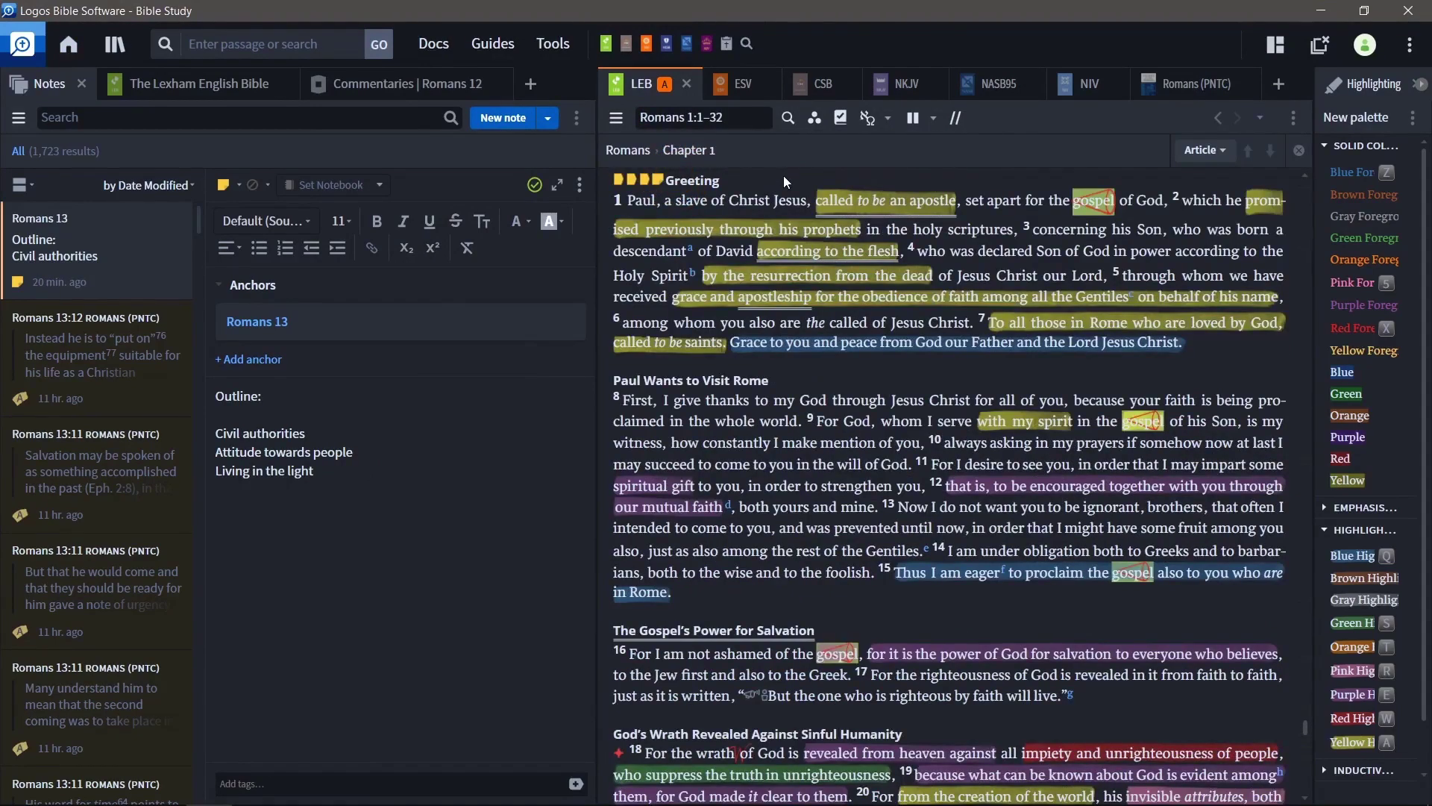
pyautogui.scroll(2, 842, 239)
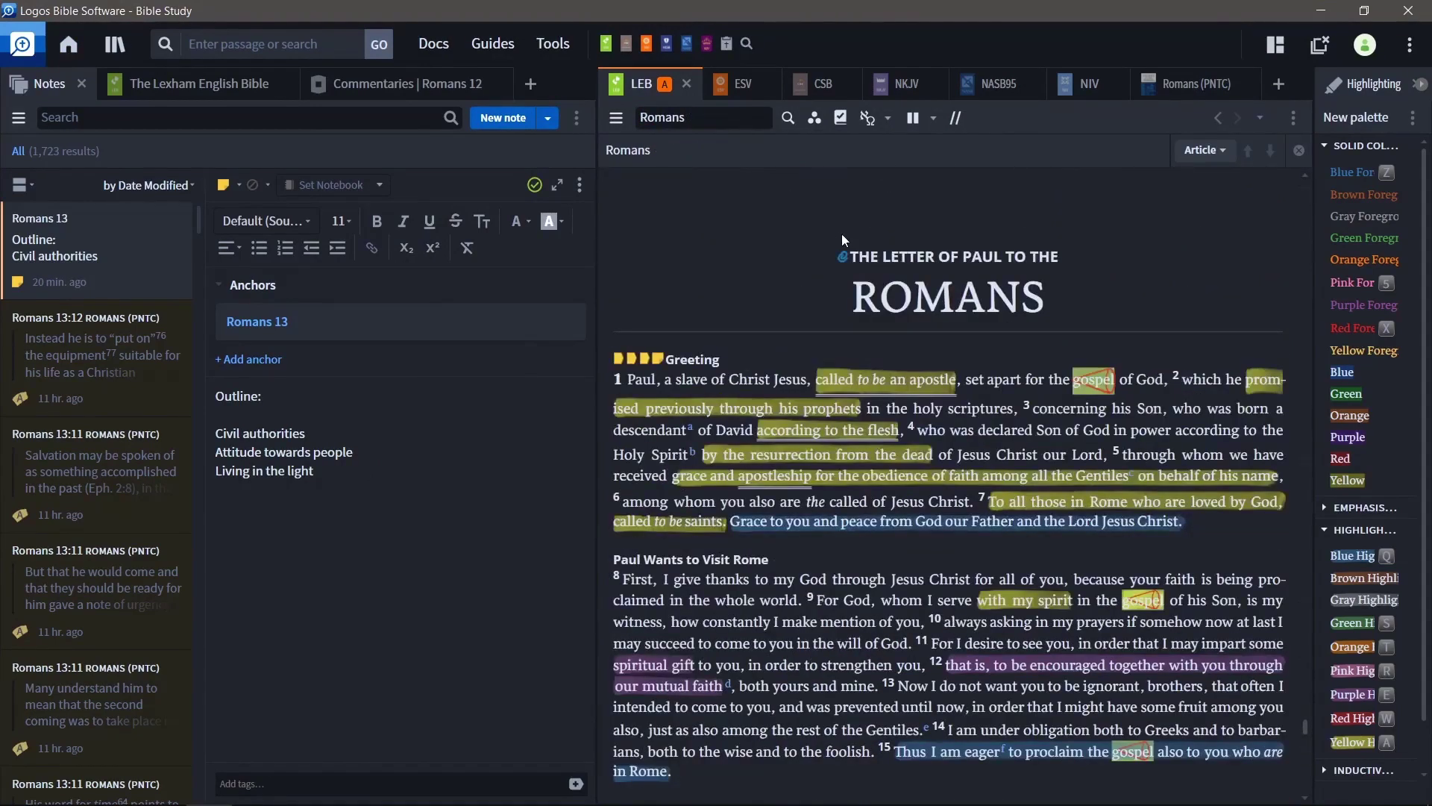
pyautogui.scroll(-3, 842, 234)
pyautogui.press('super+Left')
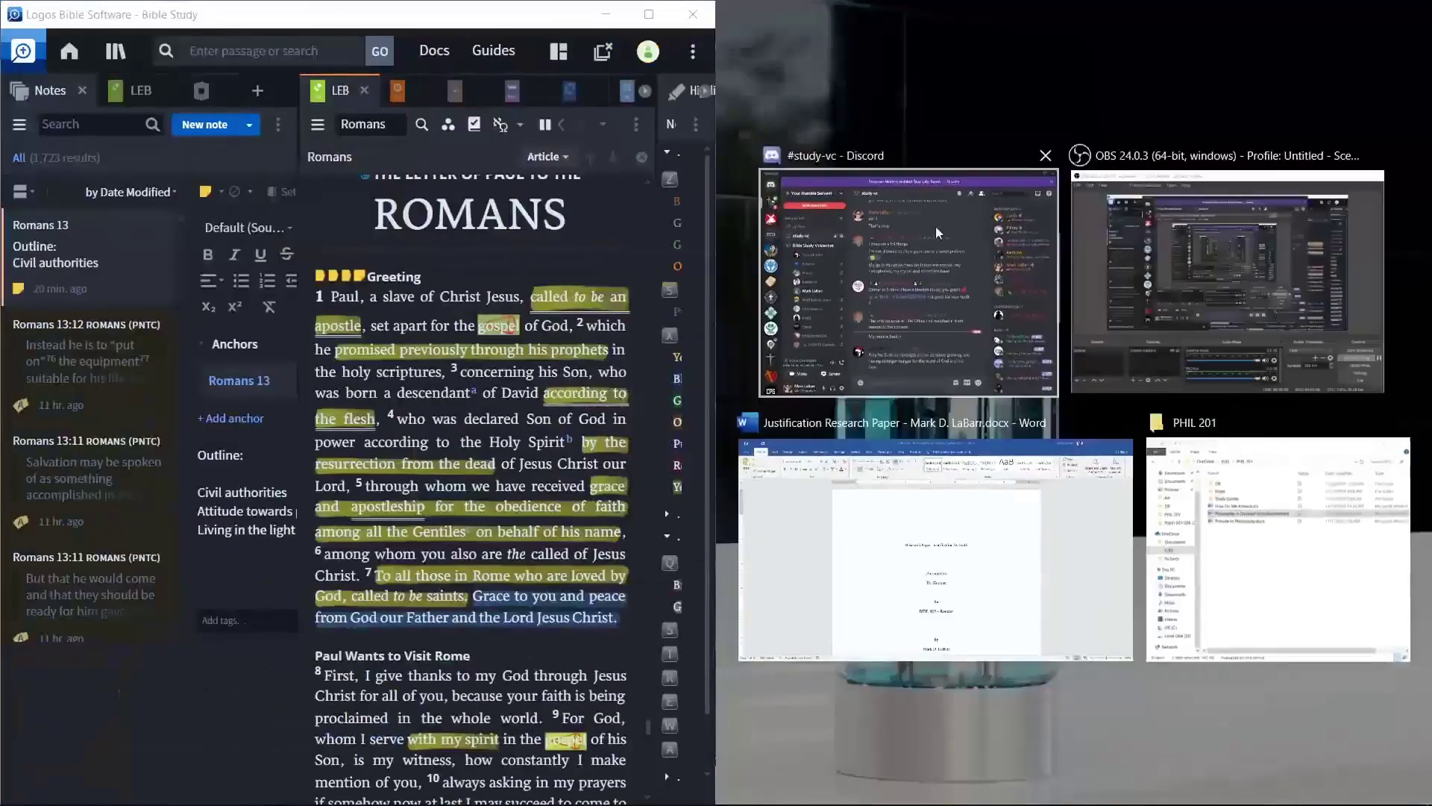
pyautogui.click(927, 226)
pyautogui.click(377, 15)
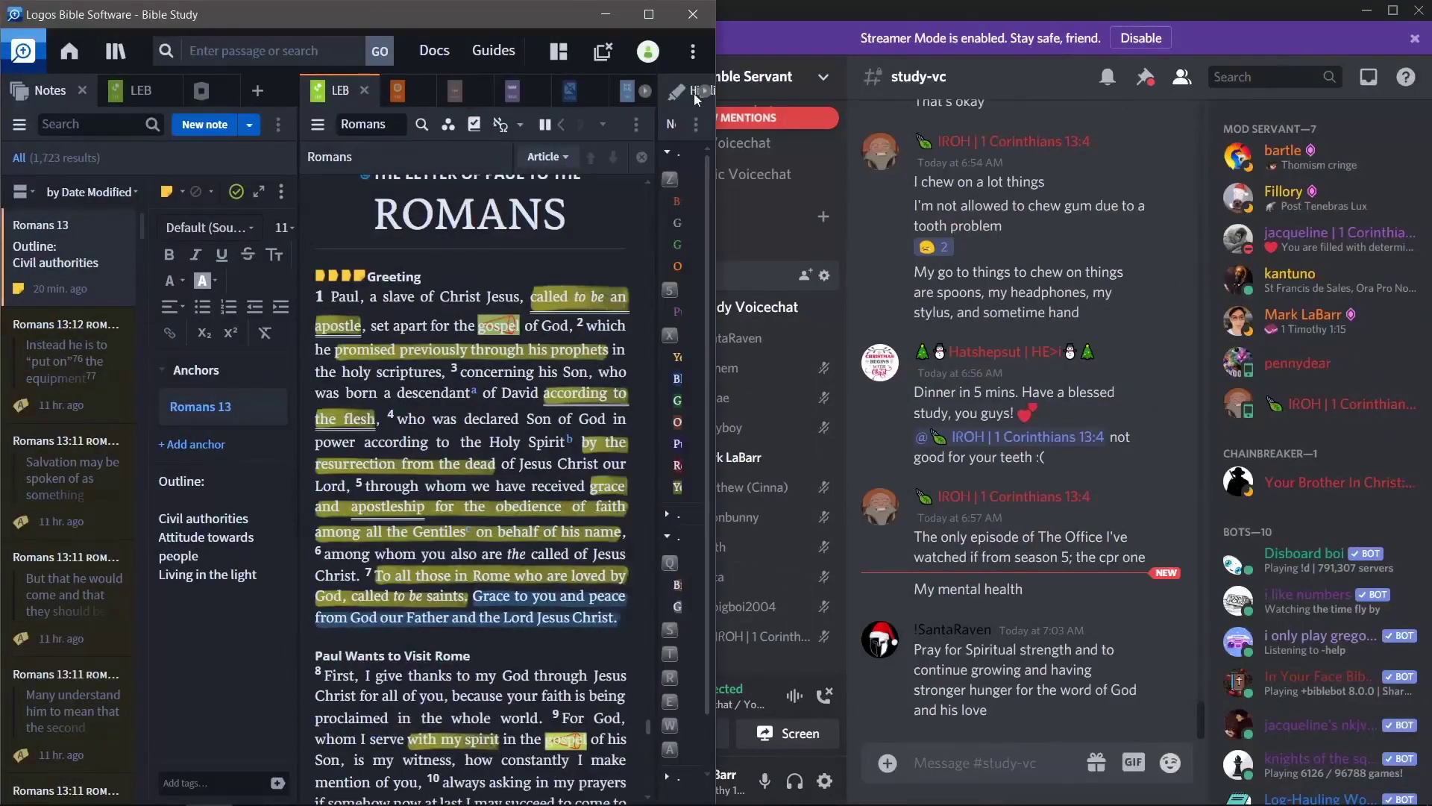
pyautogui.moveTo(715, 224); pyautogui.dragTo(922, 224)
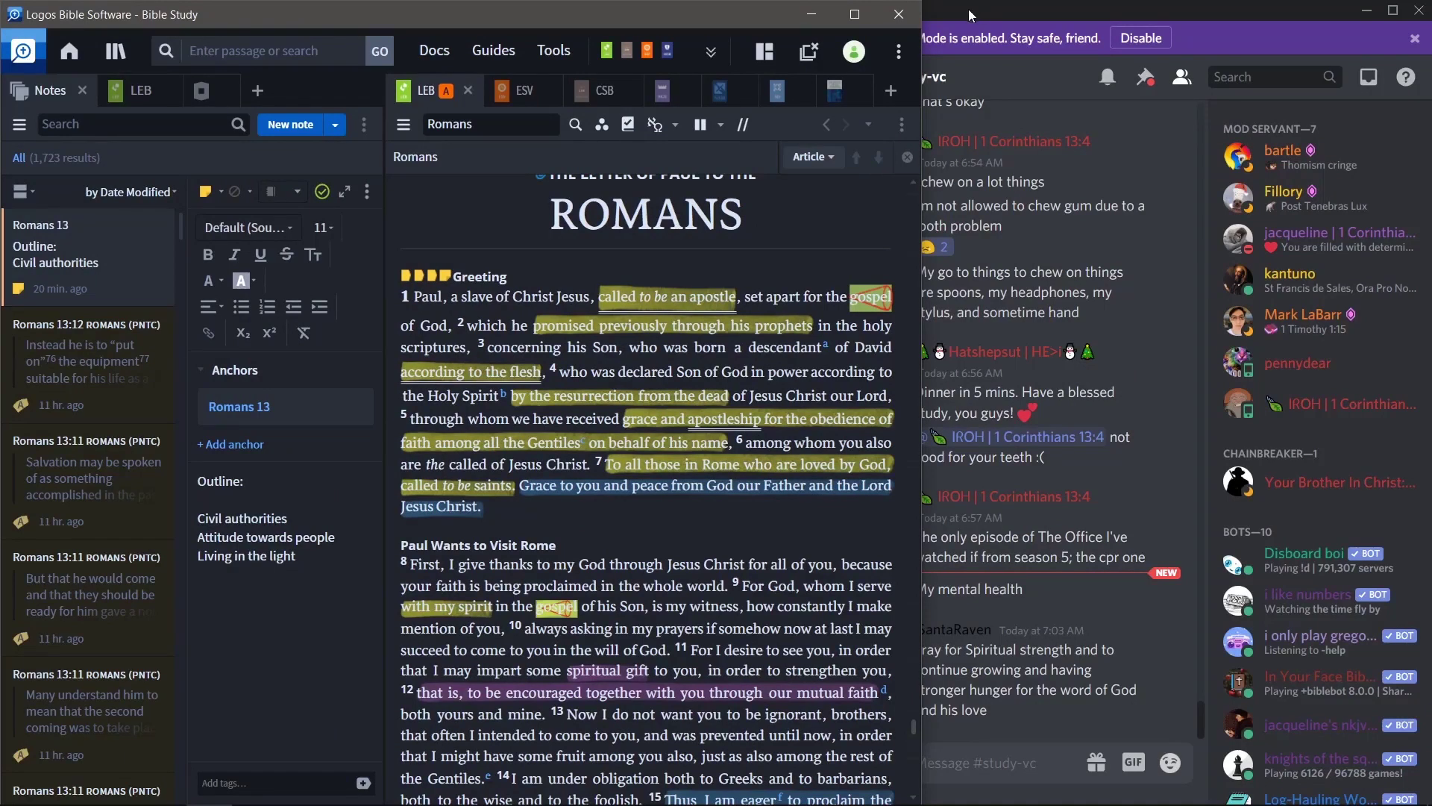
pyautogui.moveTo(970, 13); pyautogui.dragTo(1195, 10)
pyautogui.click(656, 526)
pyautogui.scroll(-3, 657, 527)
pyautogui.scroll(-1, 677, 483)
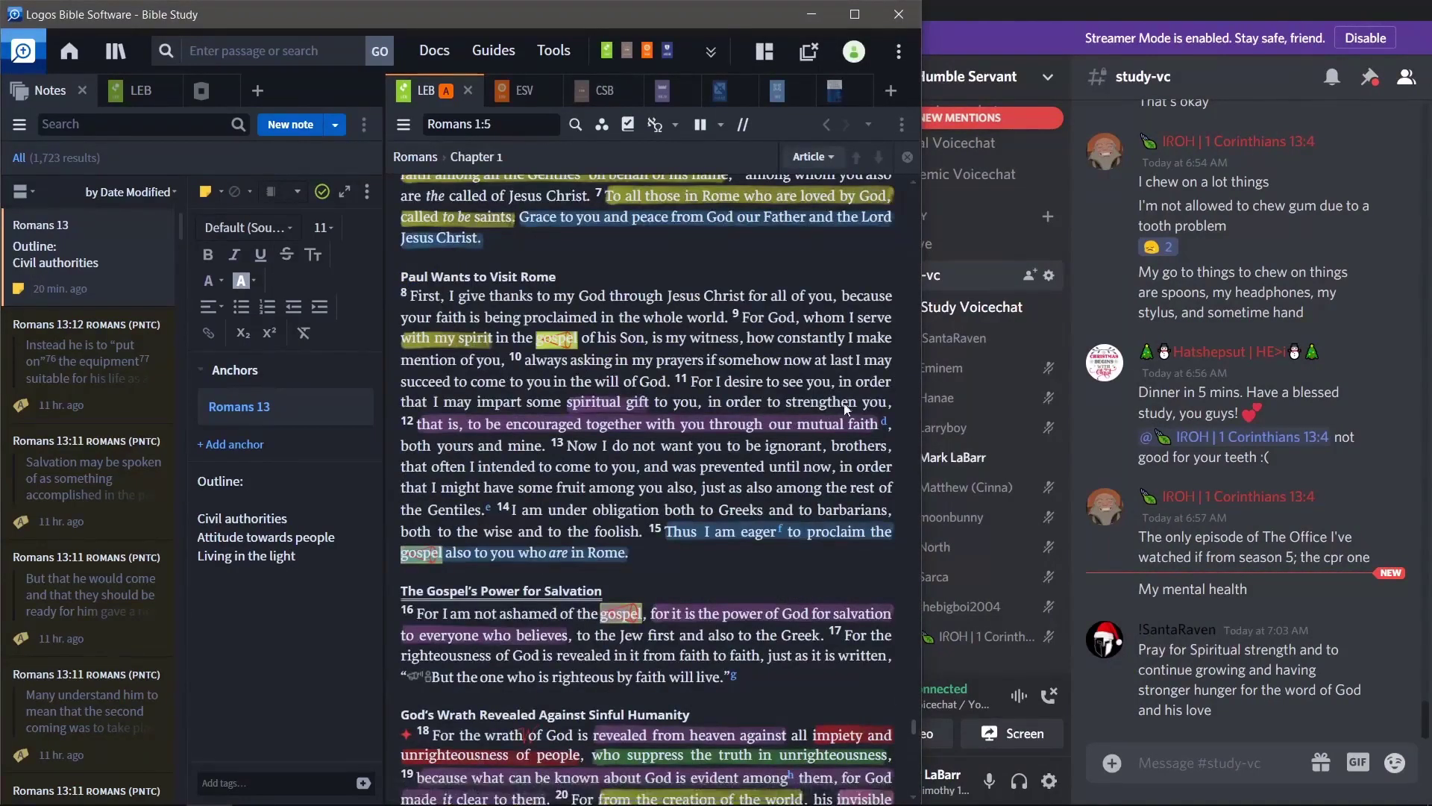
pyautogui.scroll(-2, 763, 379)
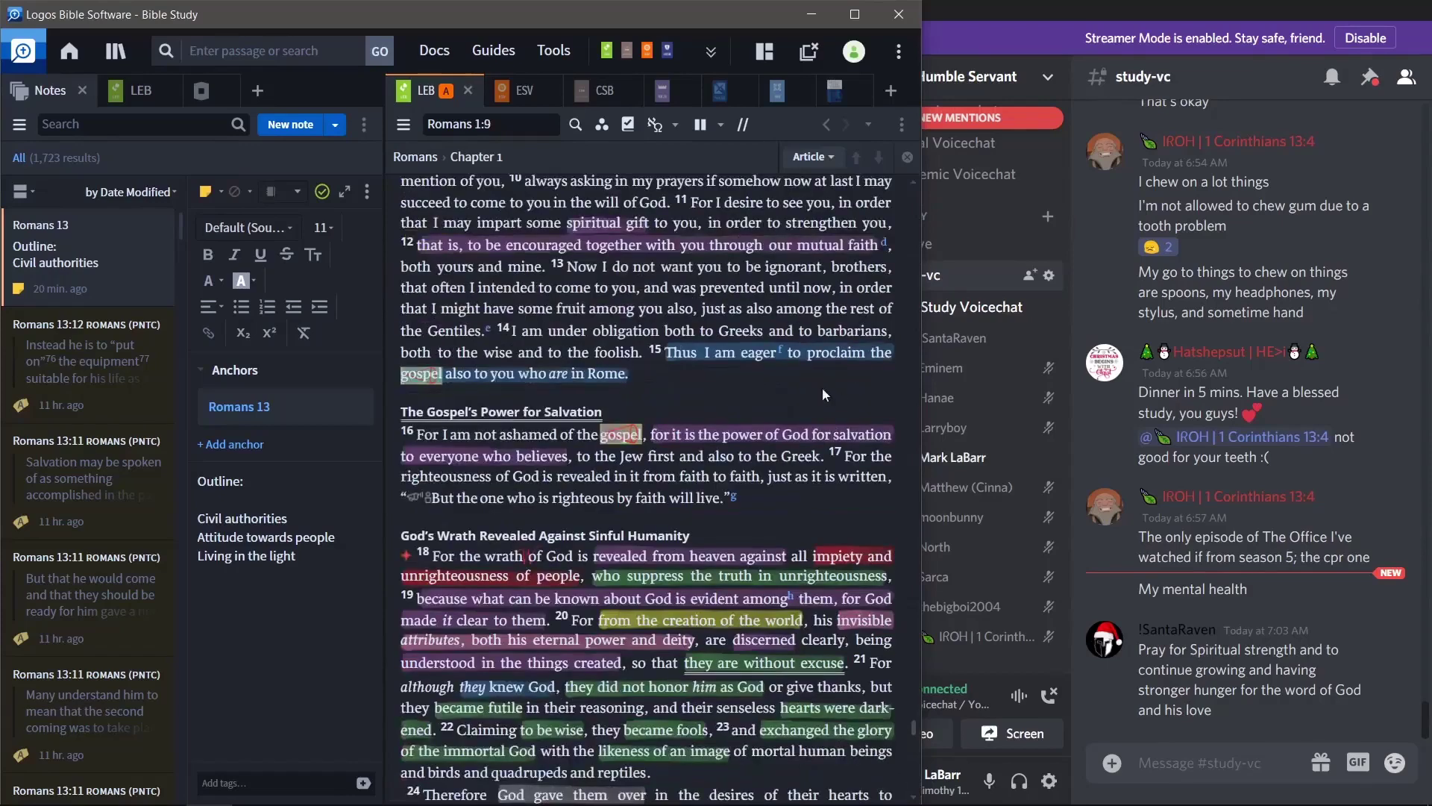
pyautogui.moveTo(907, 401); pyautogui.dragTo(842, 393)
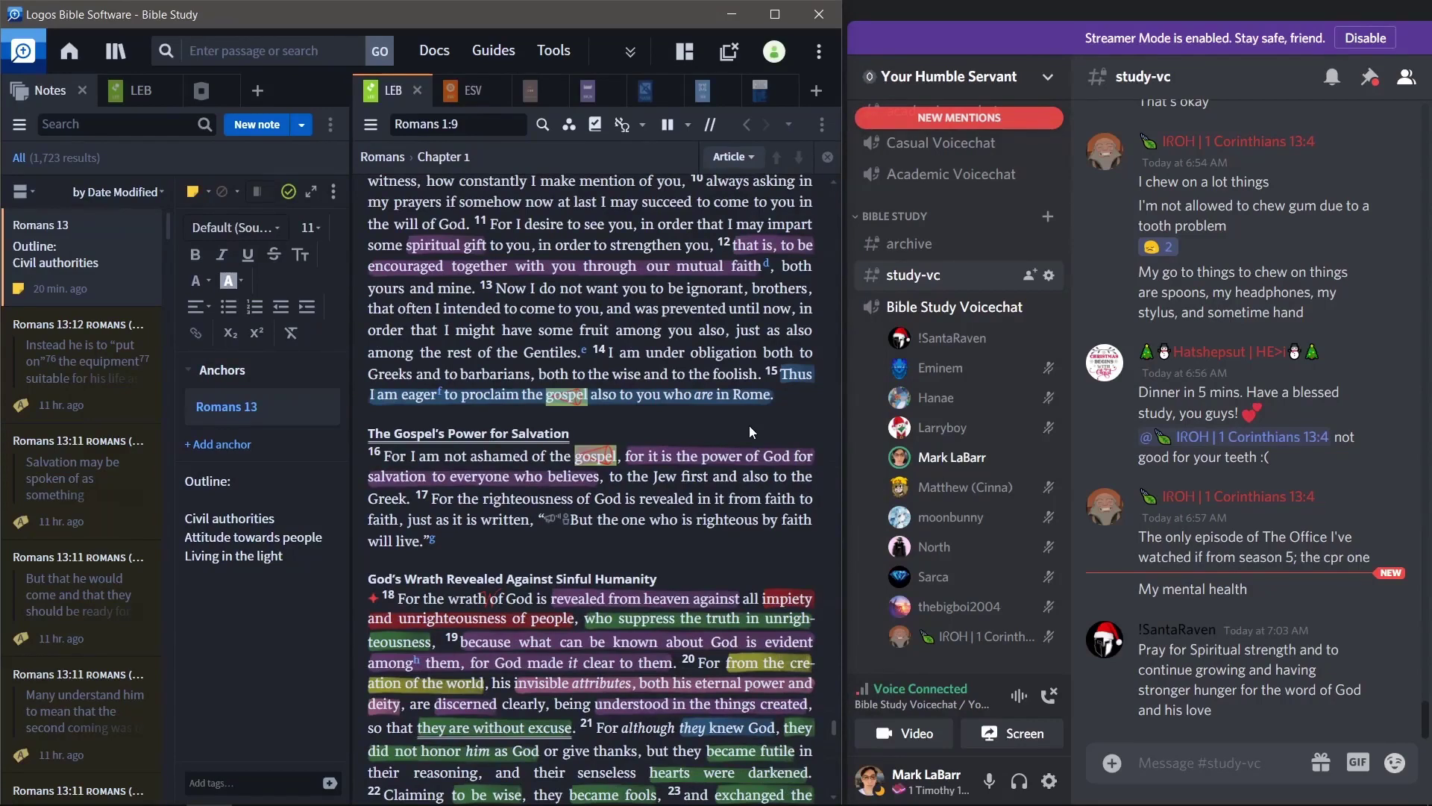
# Review the highlighted LEB text from the end of Romans 1 through Romans 3, section by section.
pyautogui.scroll(-3, 749, 426)
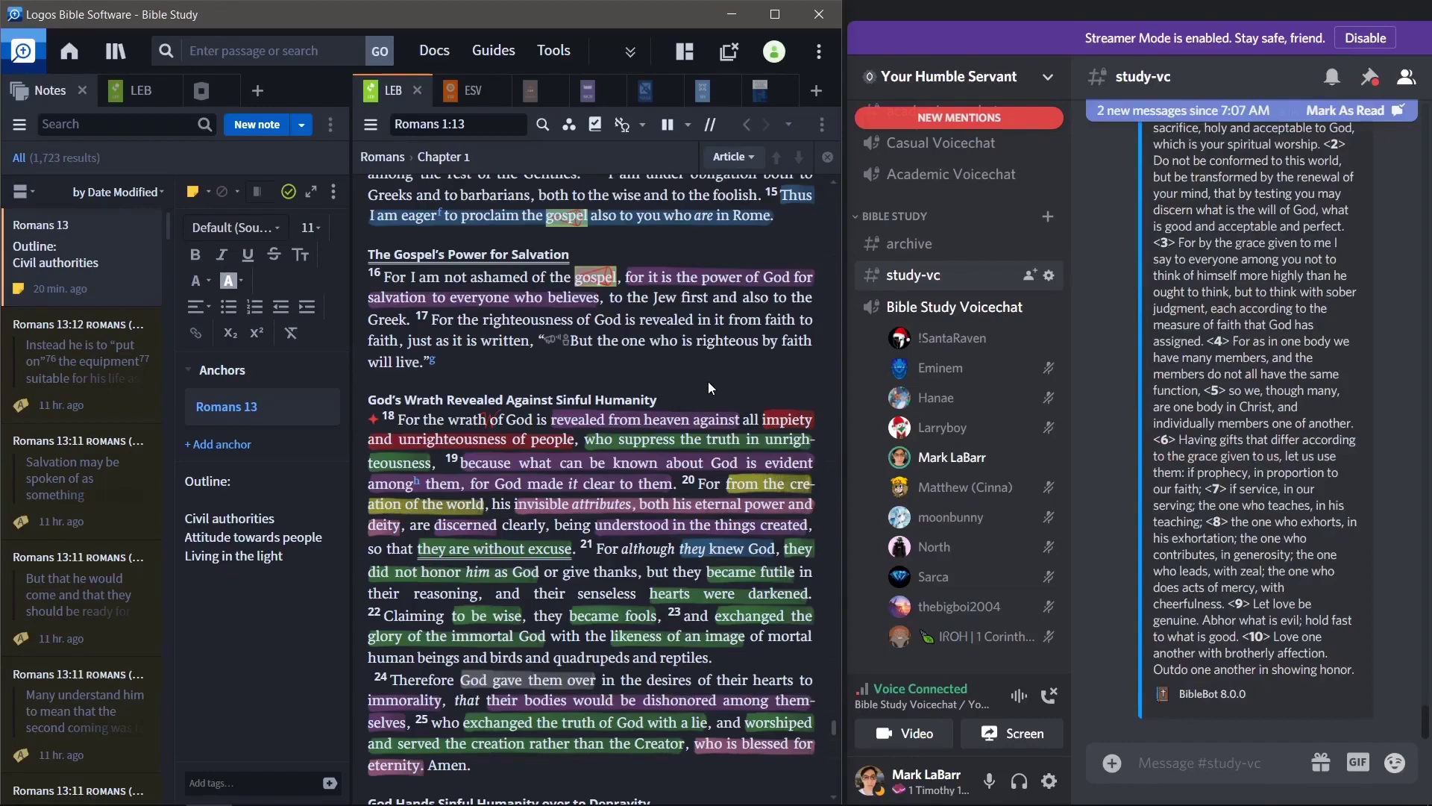
pyautogui.scroll(-5, 709, 382)
pyautogui.scroll(-5, 709, 382)
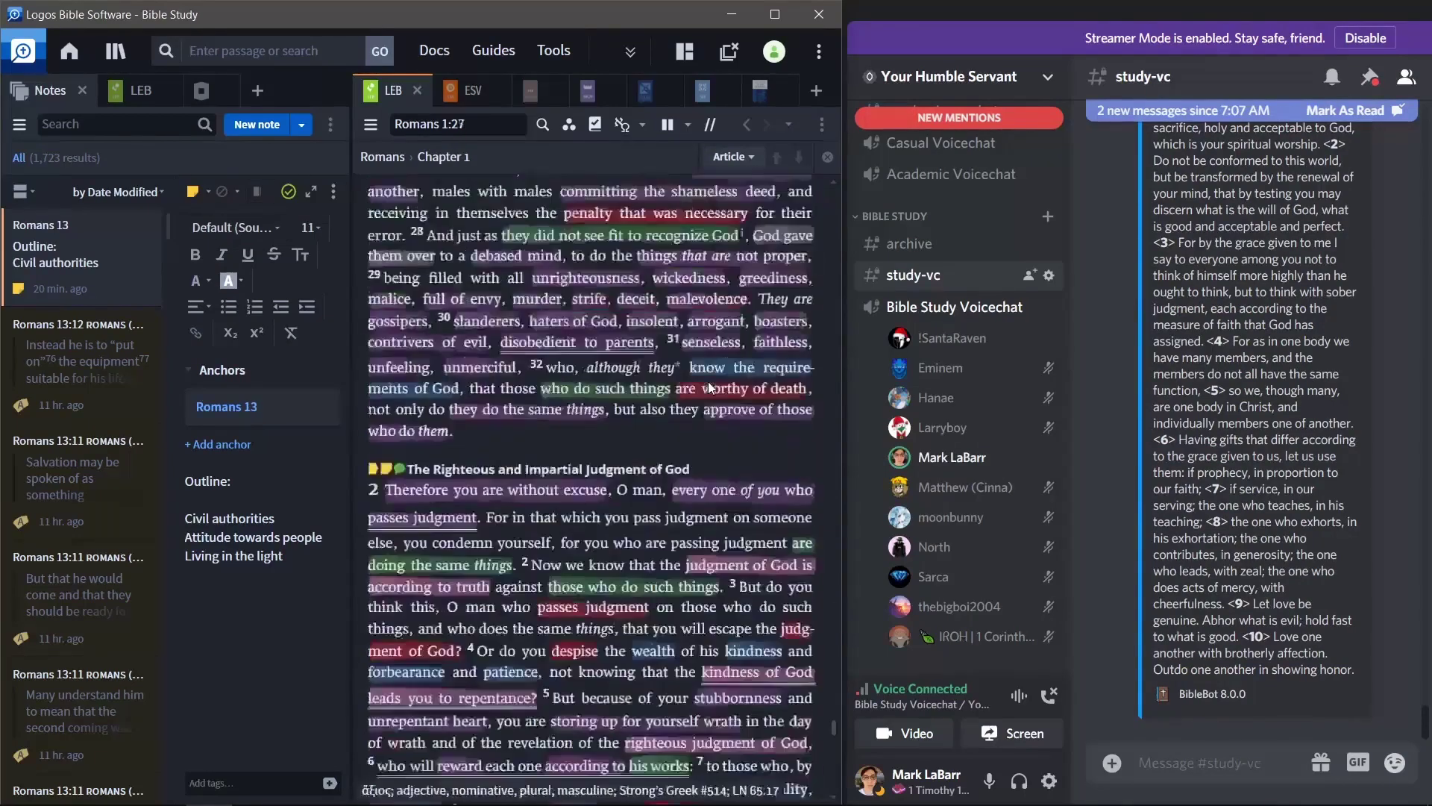
pyautogui.scroll(-10, 708, 382)
pyautogui.scroll(4, 709, 382)
pyautogui.scroll(2, 709, 382)
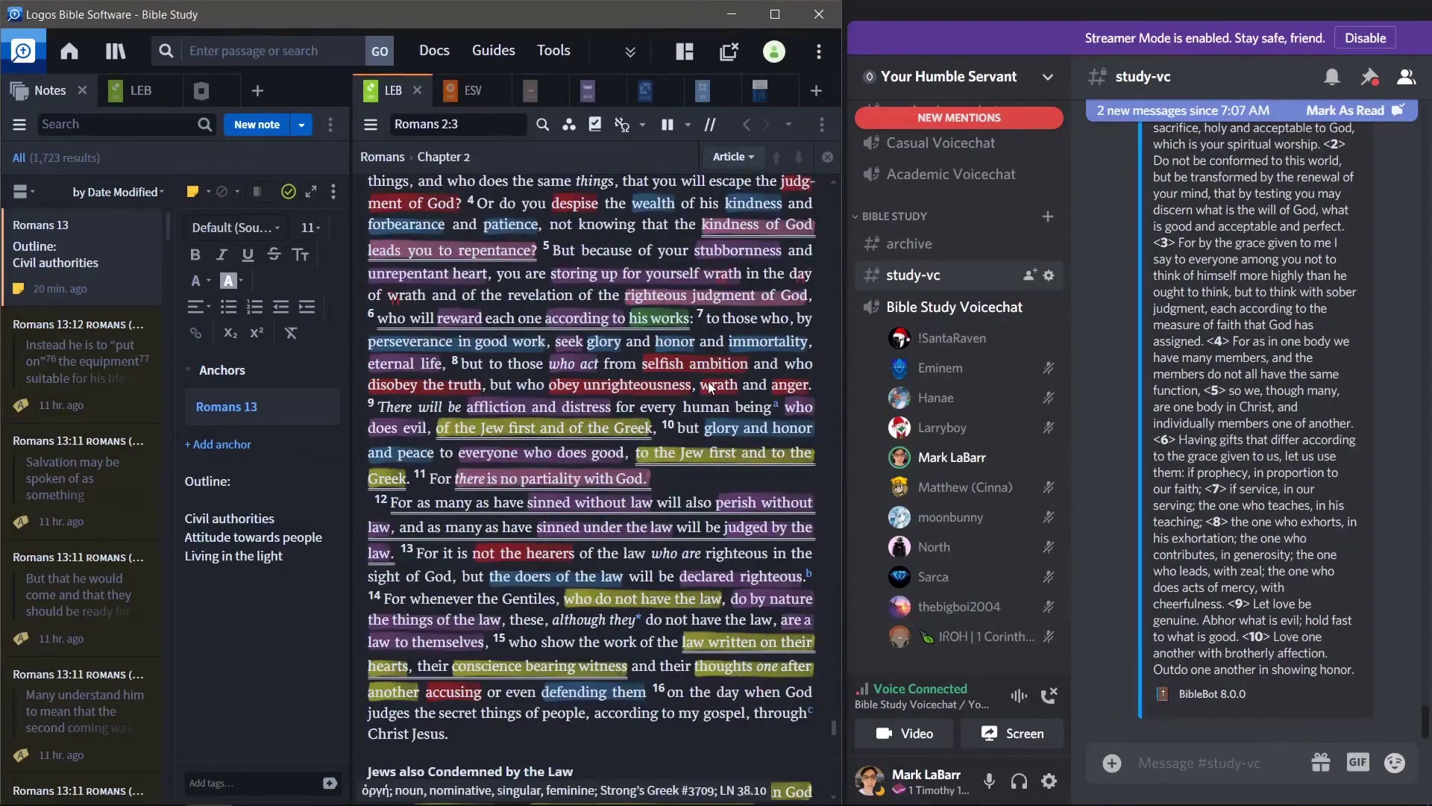
pyautogui.scroll(6, 708, 382)
pyautogui.scroll(-2, 709, 382)
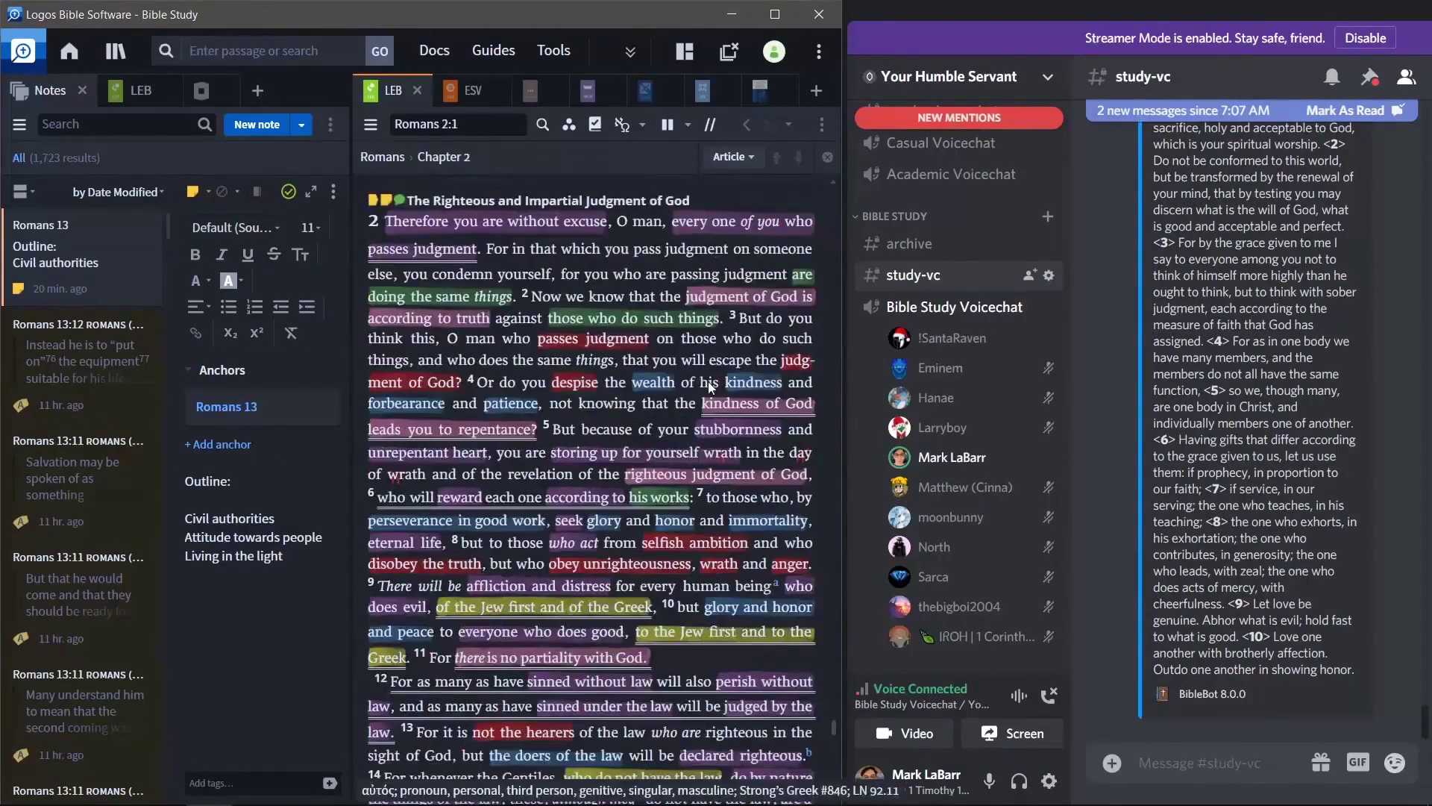
pyautogui.scroll(-6, 709, 382)
pyautogui.scroll(-3, 708, 381)
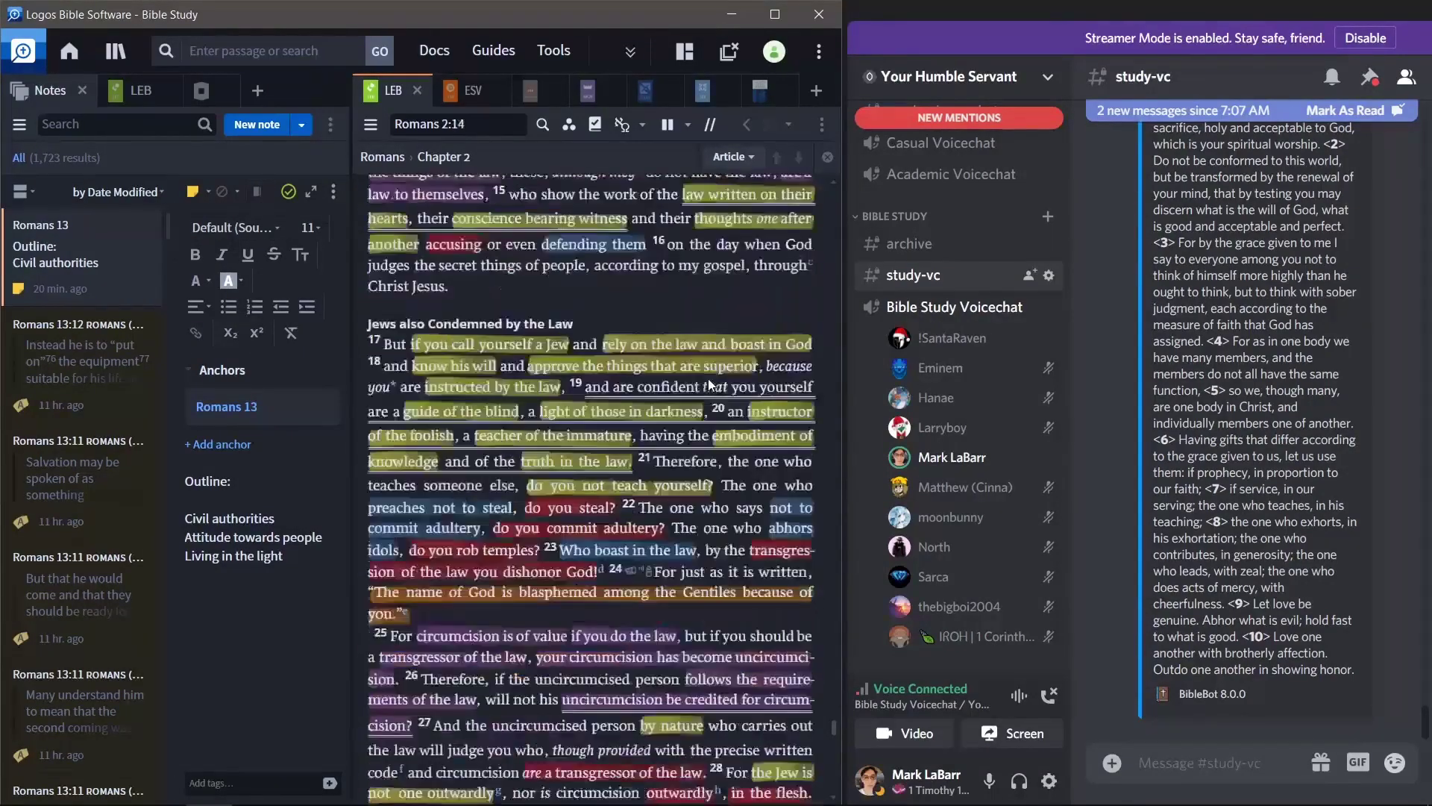
pyautogui.scroll(-2, 708, 384)
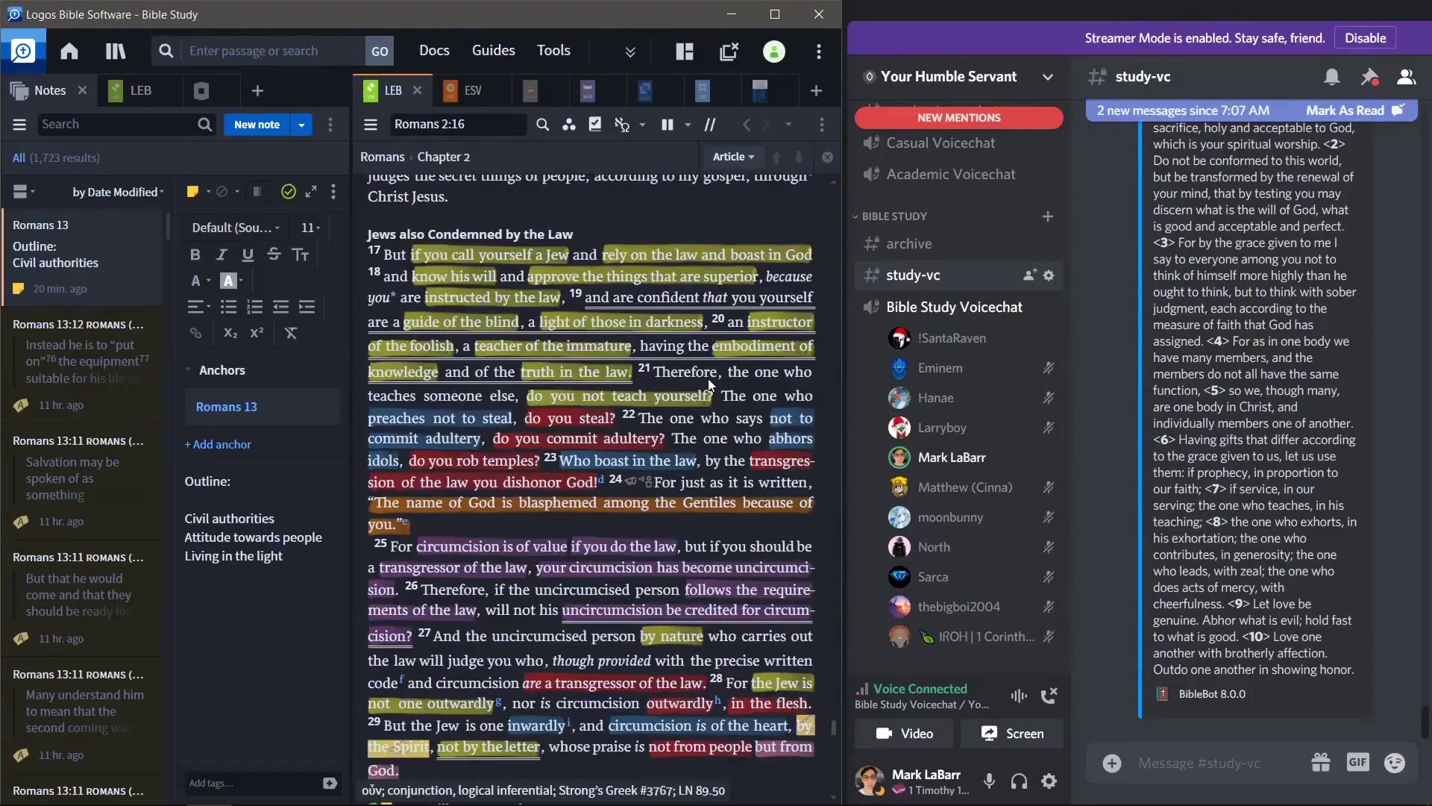
pyautogui.scroll(-15, 709, 378)
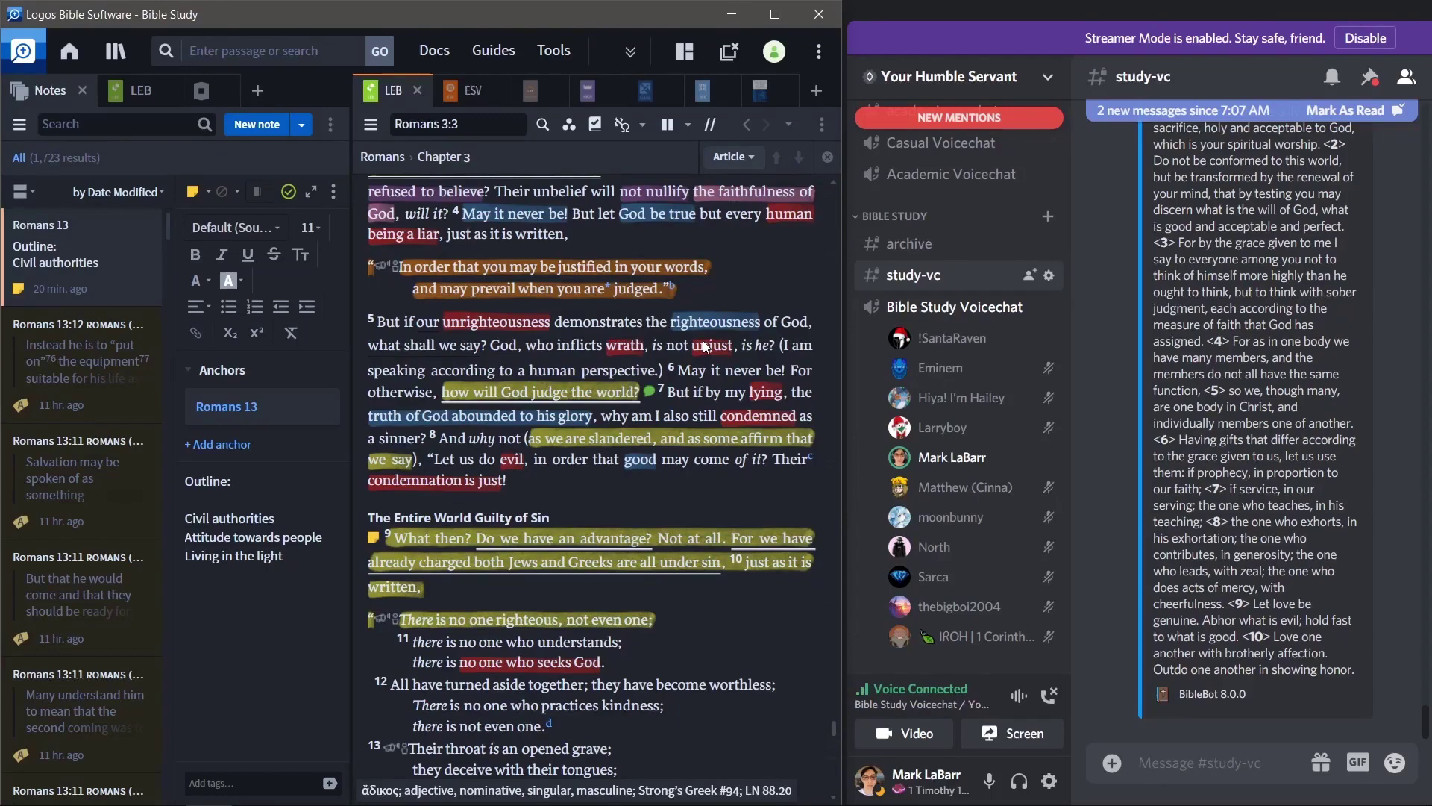
pyautogui.scroll(-9, 705, 346)
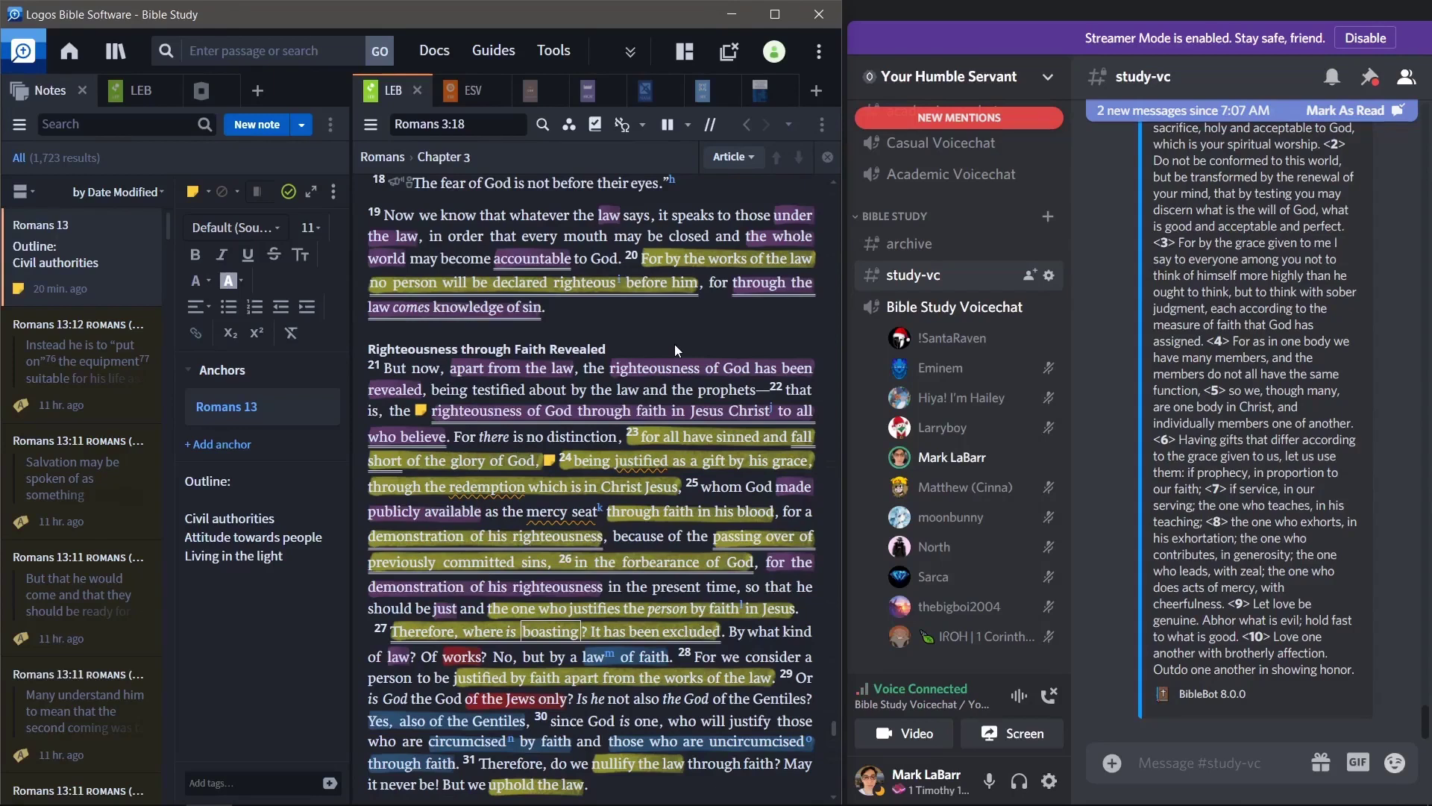
# Look at the personal-writing channel in Discord and return to the study-vc channel.
pyautogui.scroll(5, 950, 314)
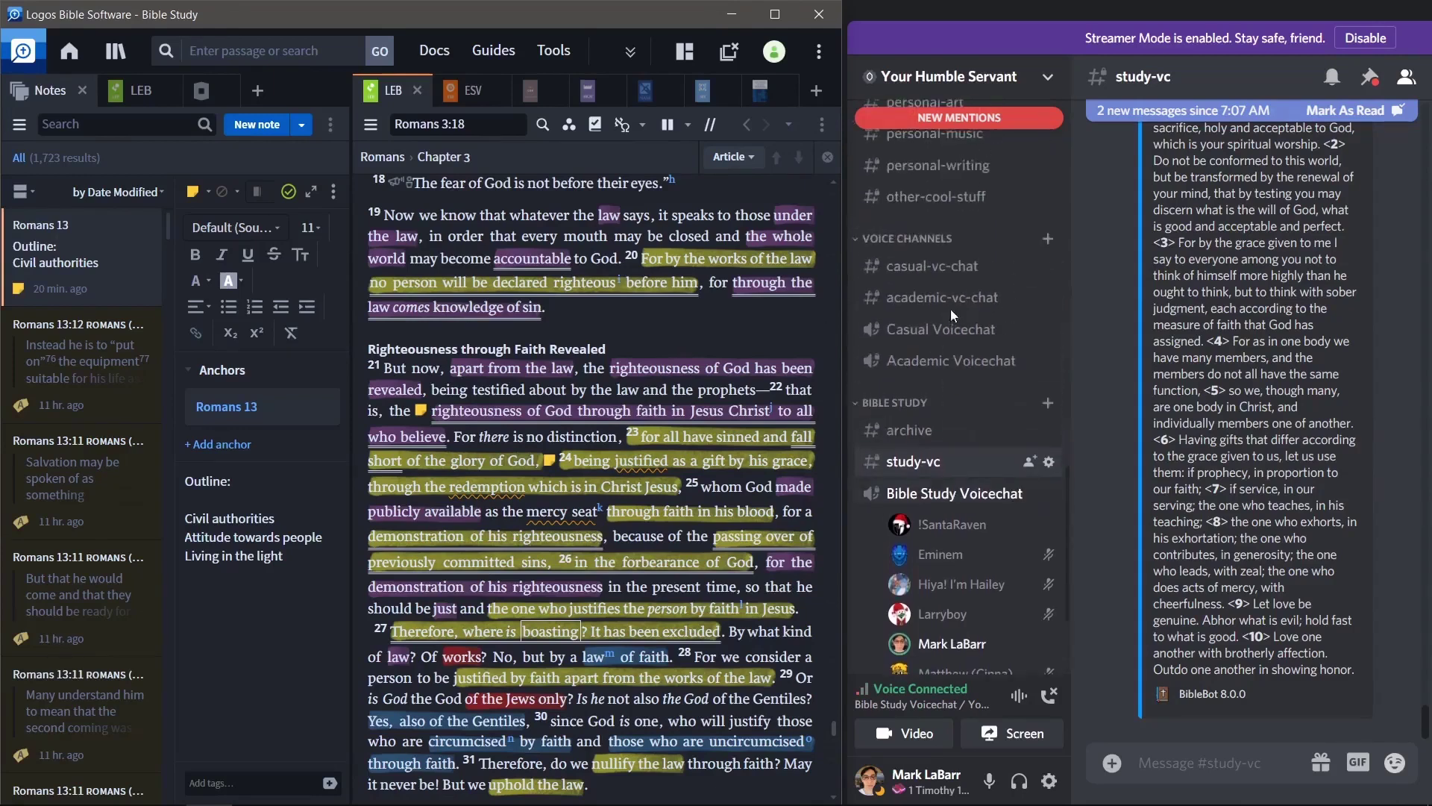
pyautogui.scroll(3, 951, 328)
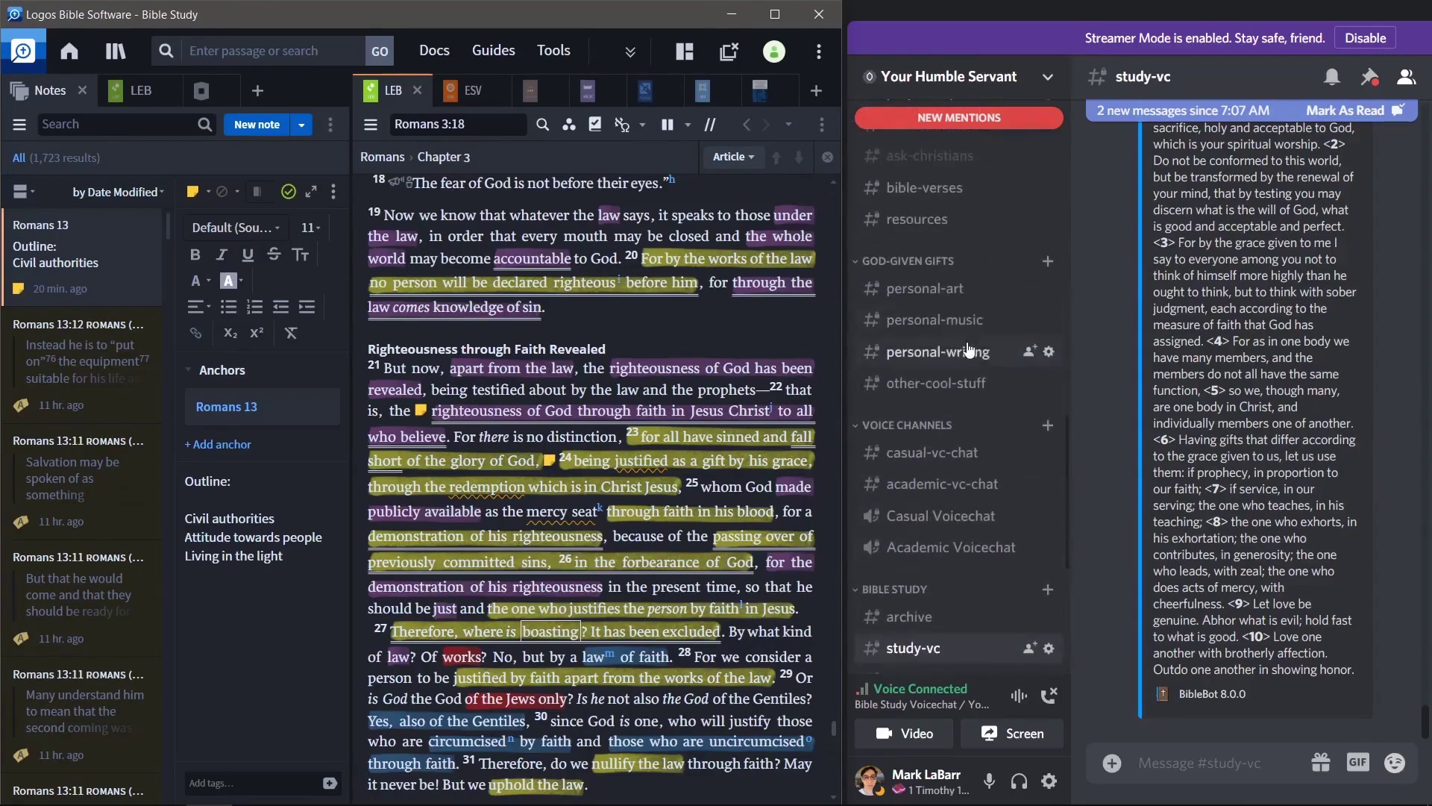
pyautogui.click(968, 352)
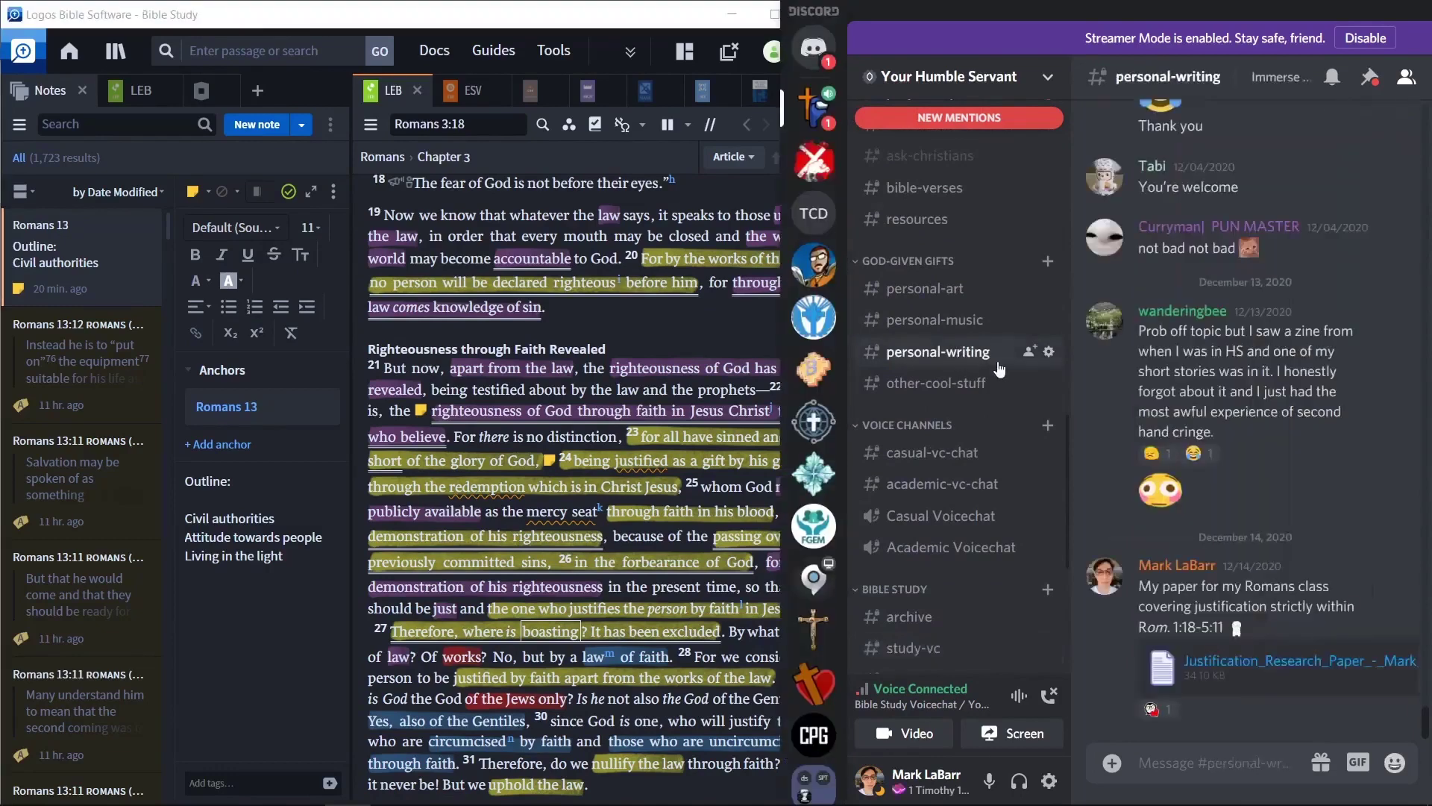
pyautogui.scroll(-3, 970, 417)
pyautogui.click(942, 461)
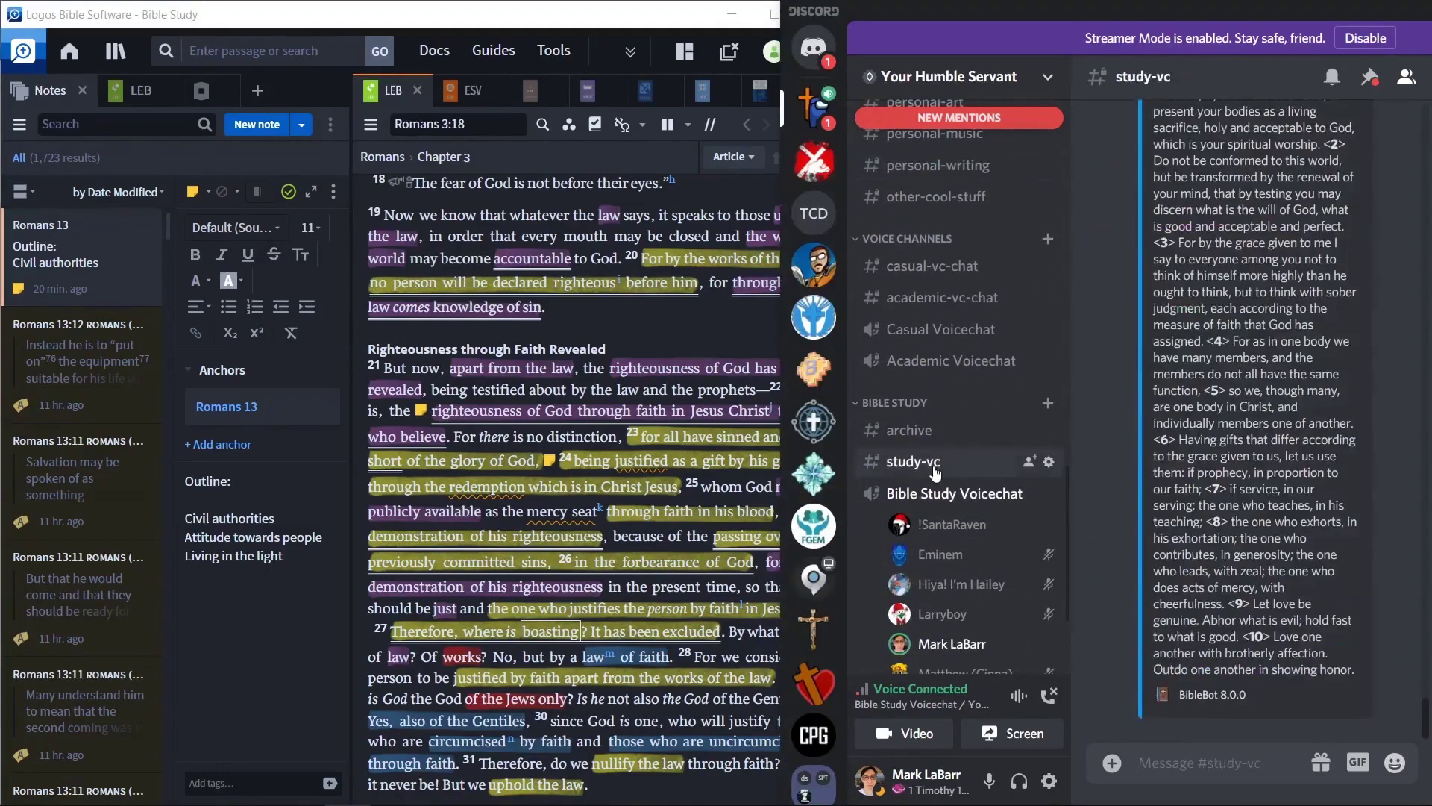
# Return to Logos and review the highlighted LEB text from Romans 3:20 through Romans 5 to the start of Romans 6.
pyautogui.click(629, 315)
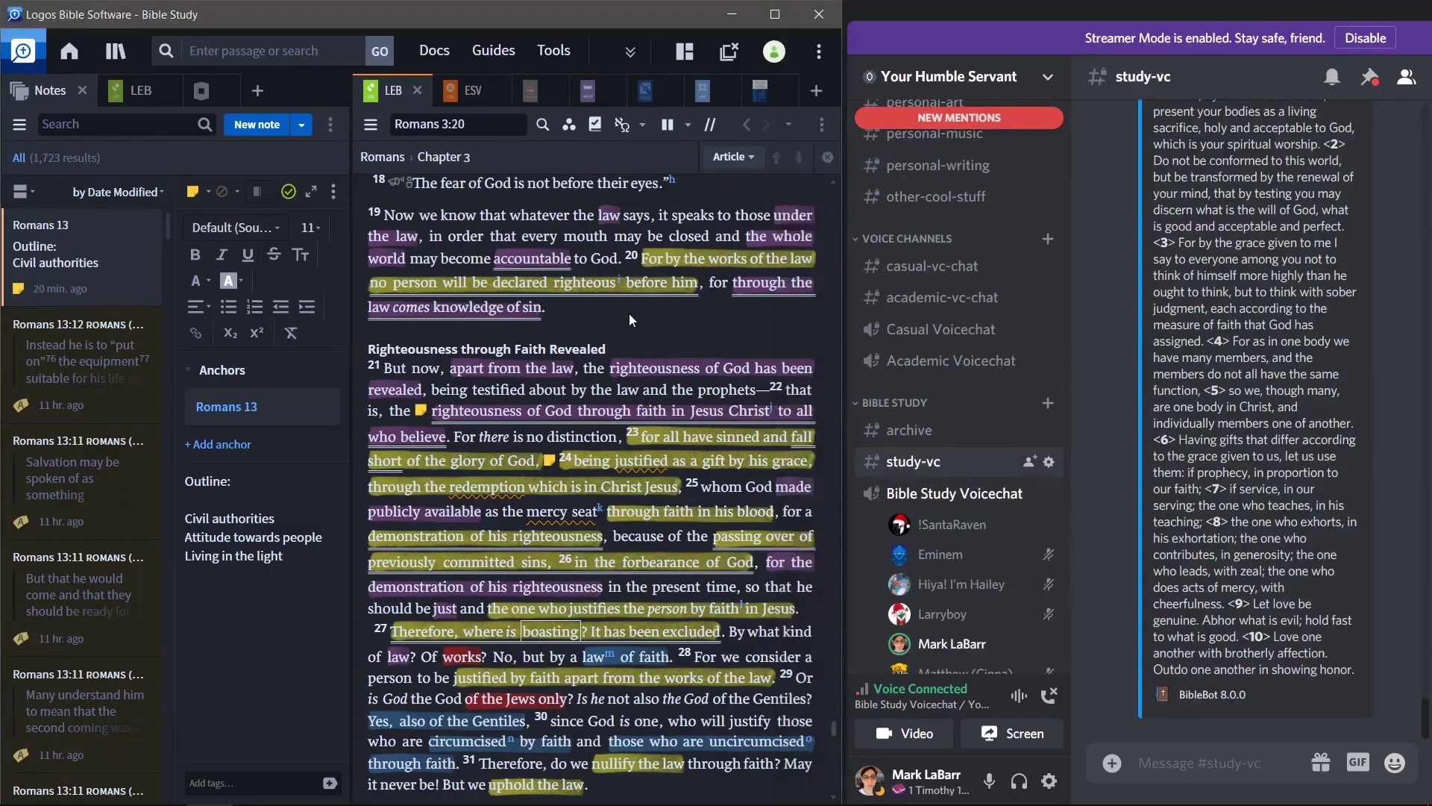
pyautogui.scroll(-1, 629, 315)
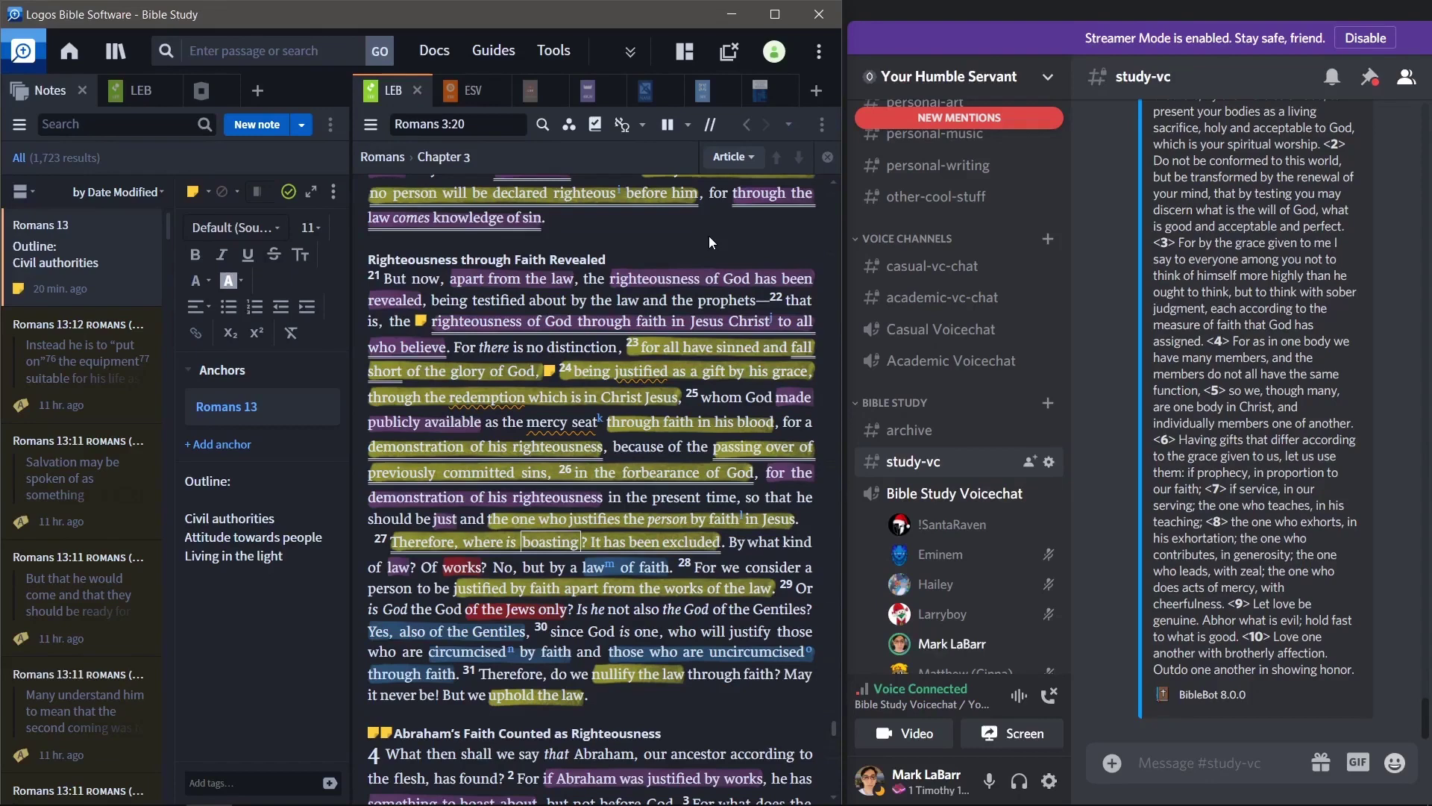
pyautogui.scroll(-3, 933, 312)
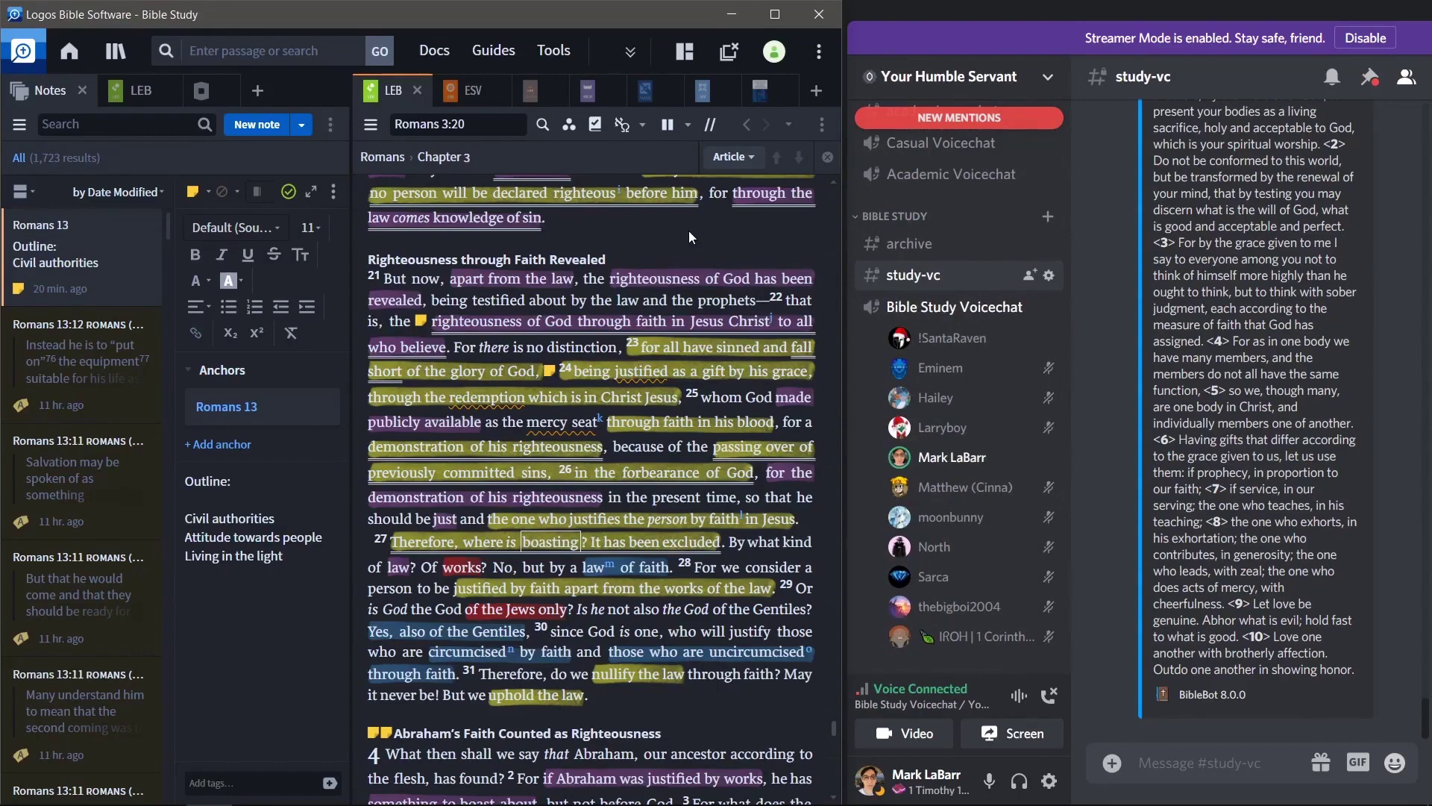
pyautogui.scroll(-5, 687, 230)
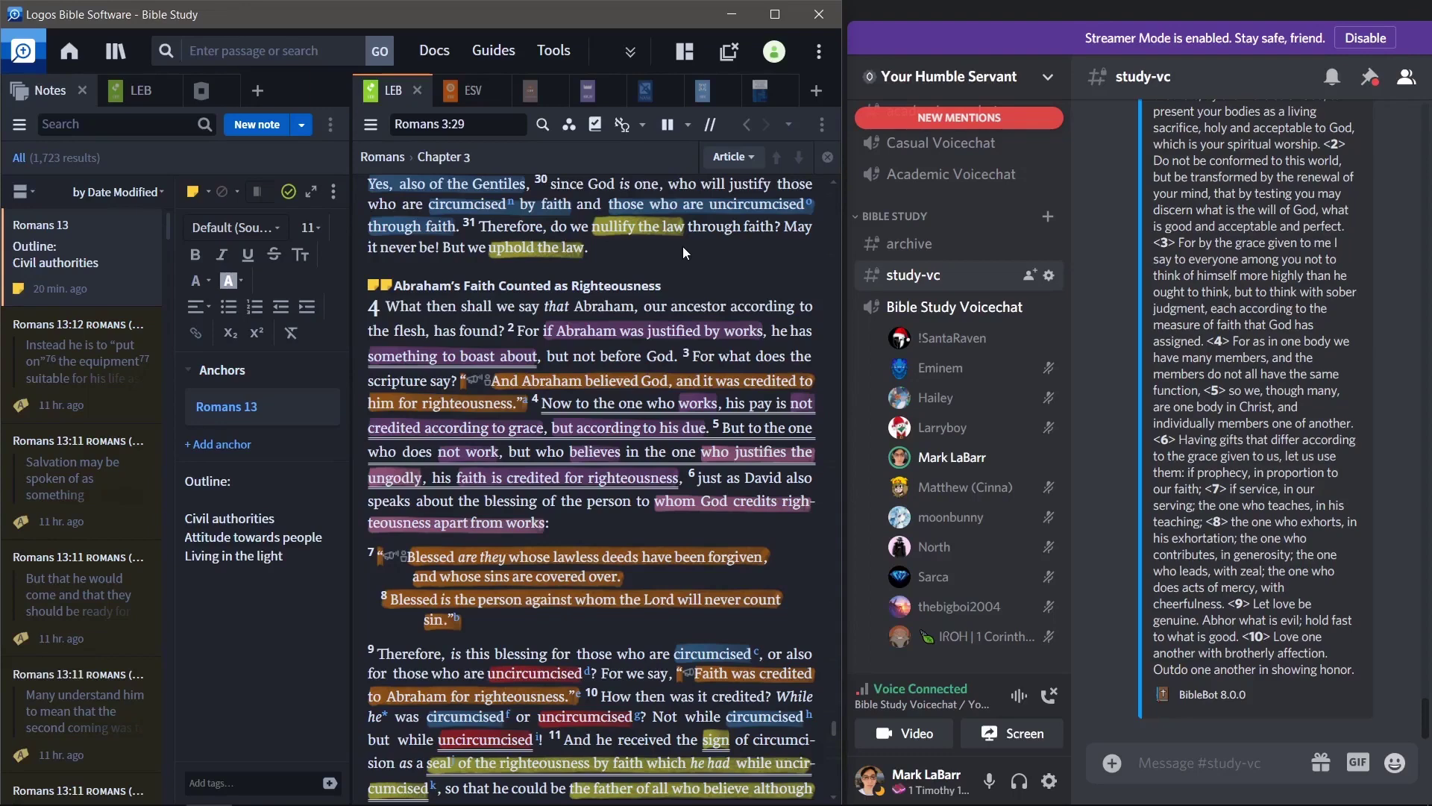
pyautogui.scroll(-15, 704, 266)
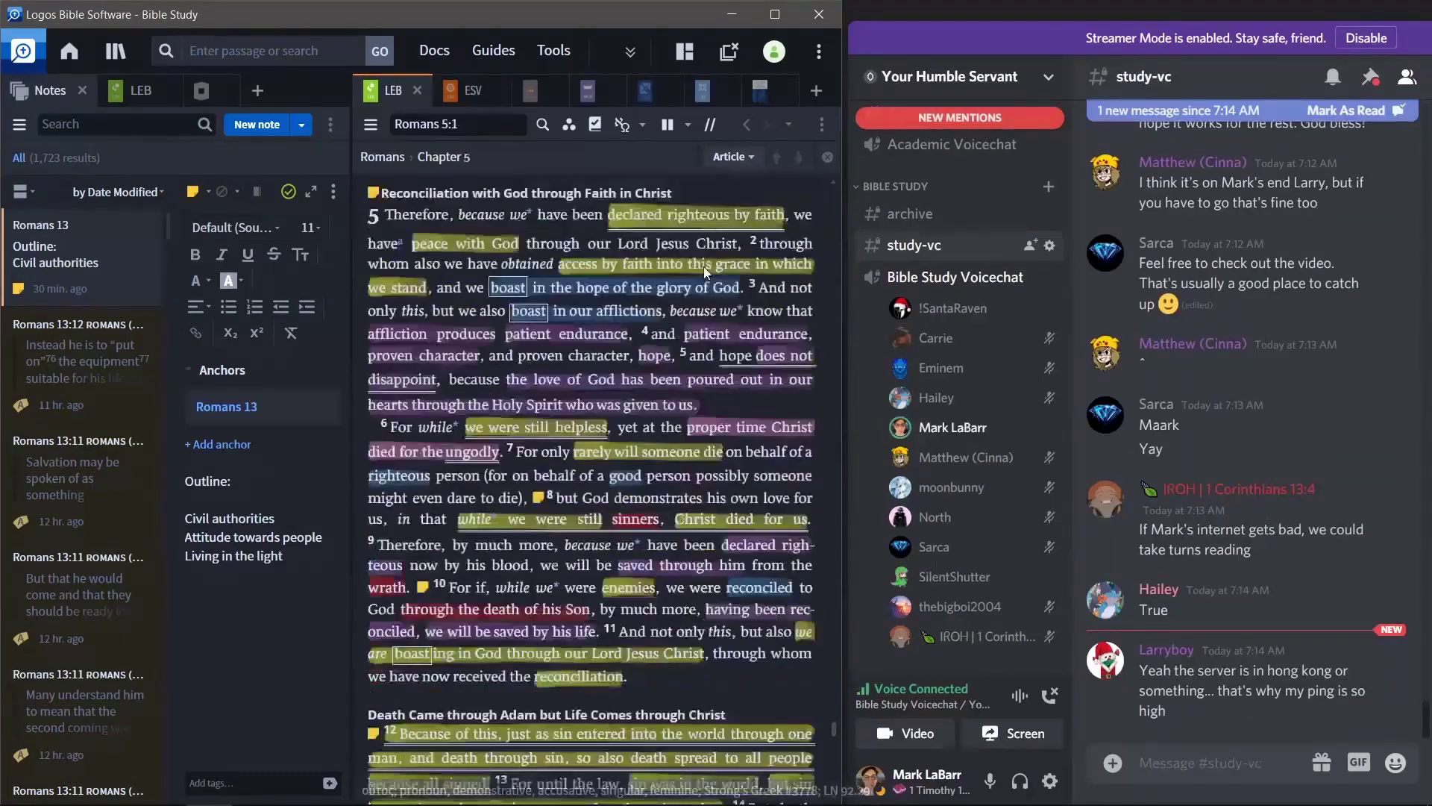
pyautogui.scroll(-1, 704, 267)
pyautogui.scroll(1, 707, 264)
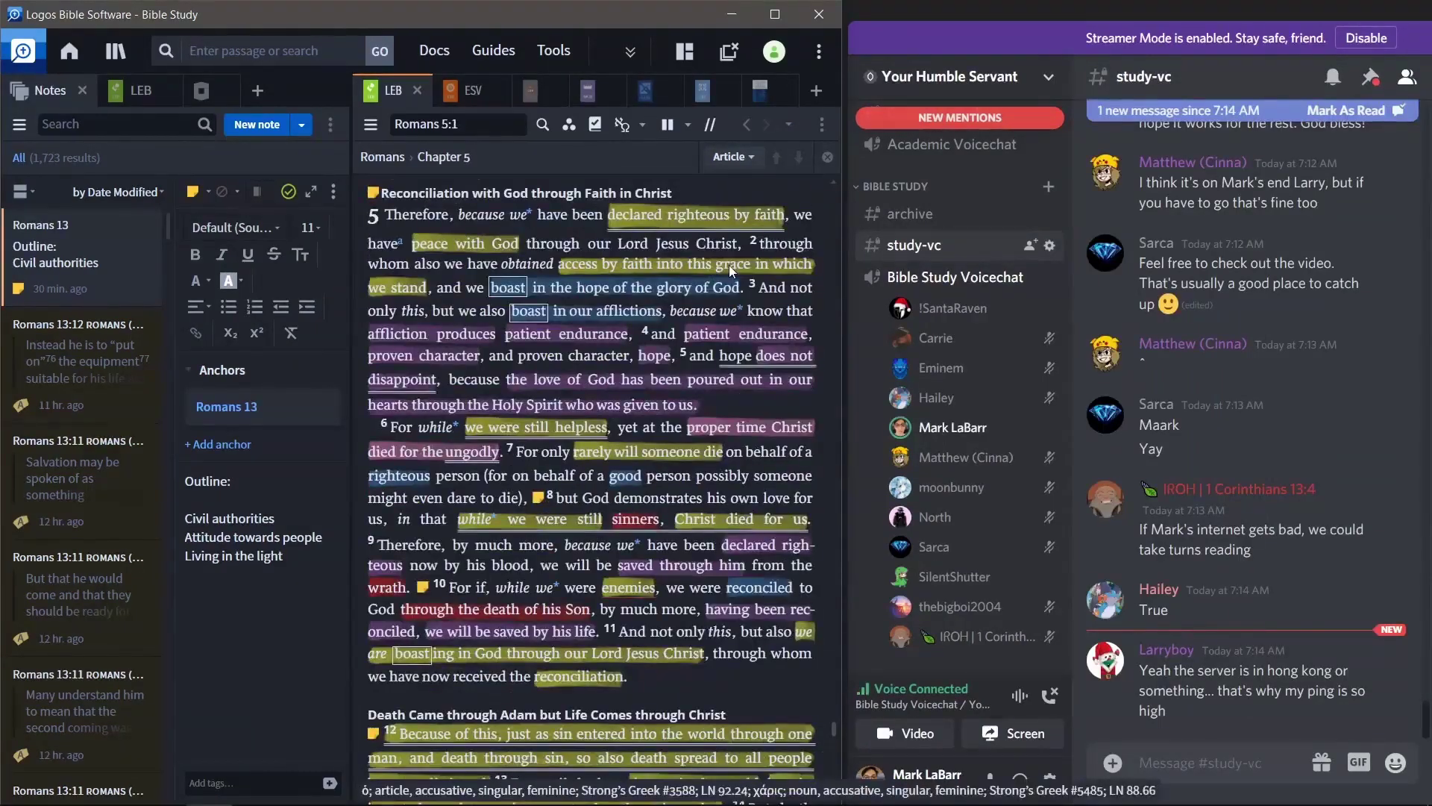
pyautogui.scroll(-5, 728, 266)
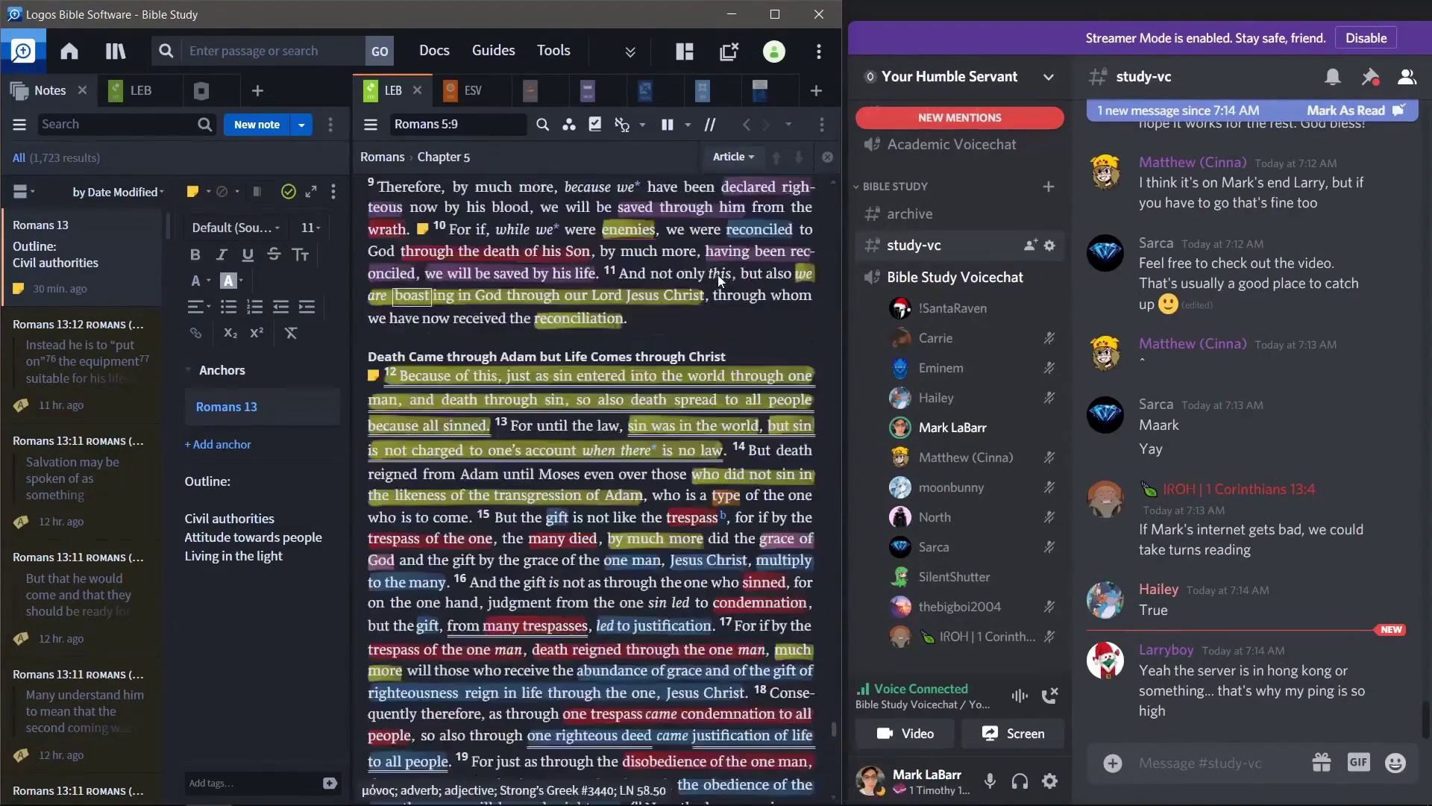
pyautogui.scroll(-1, 720, 280)
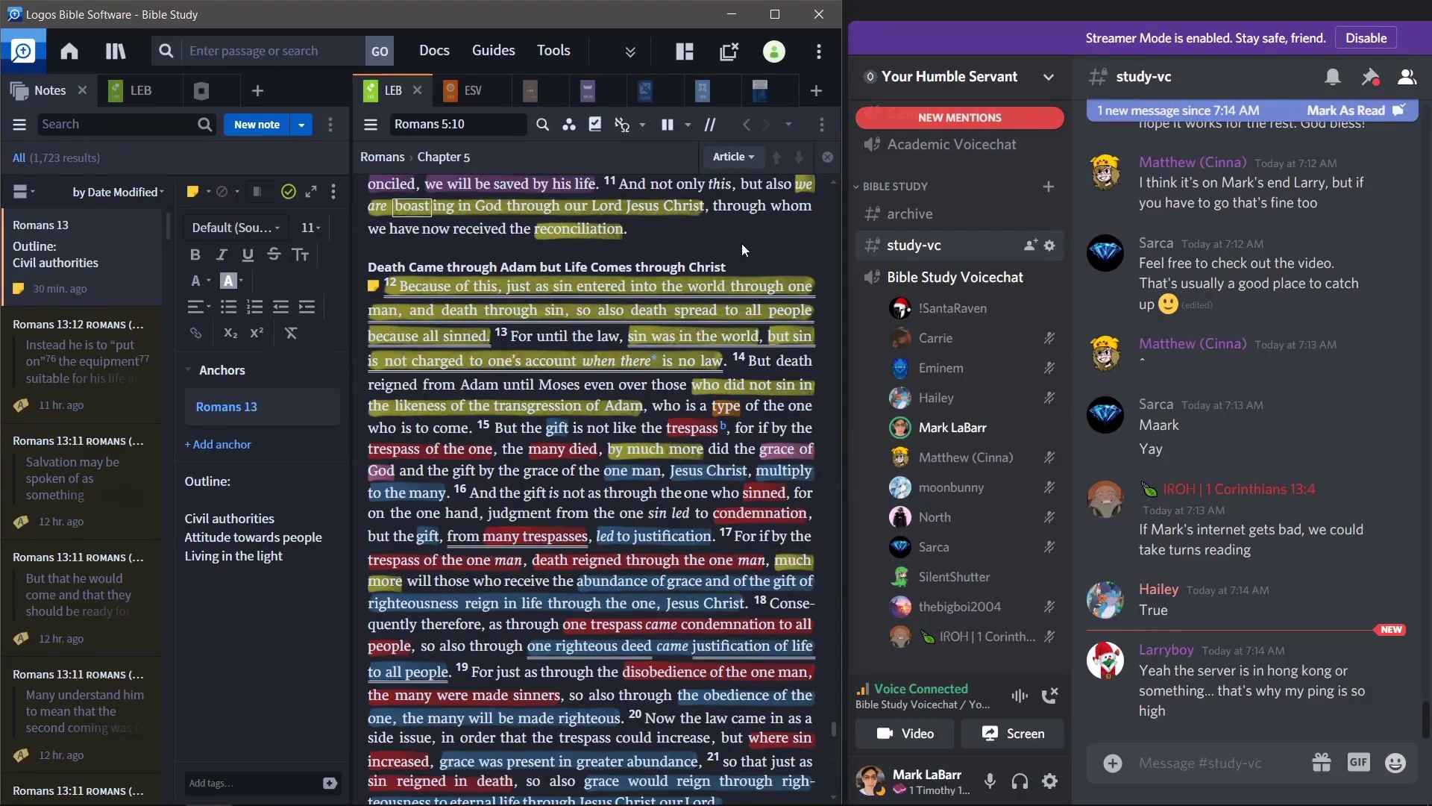
pyautogui.scroll(-8, 741, 243)
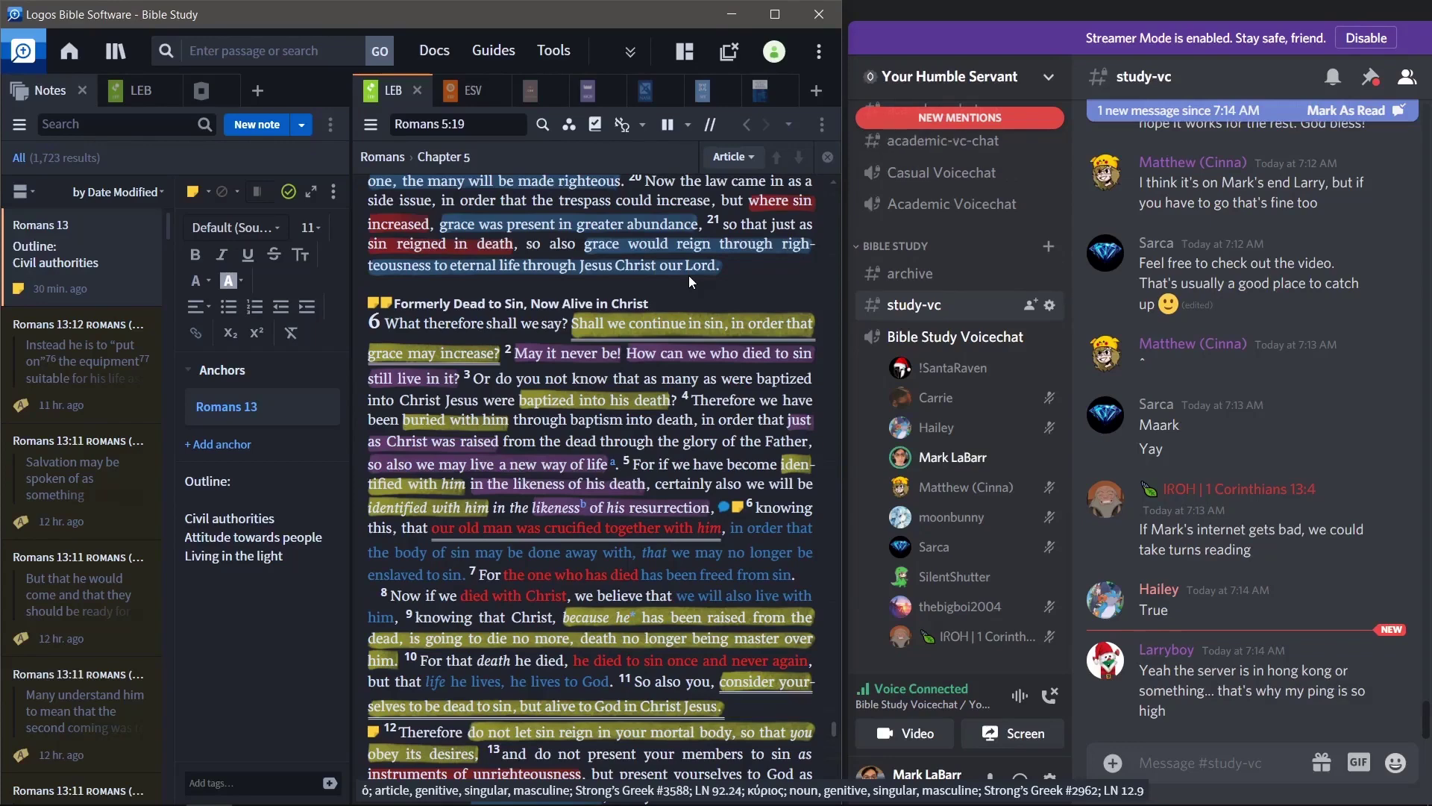
# Check the voice connection details in Discord and continue through Romans 6 in the LEB.
pyautogui.click(886, 691)
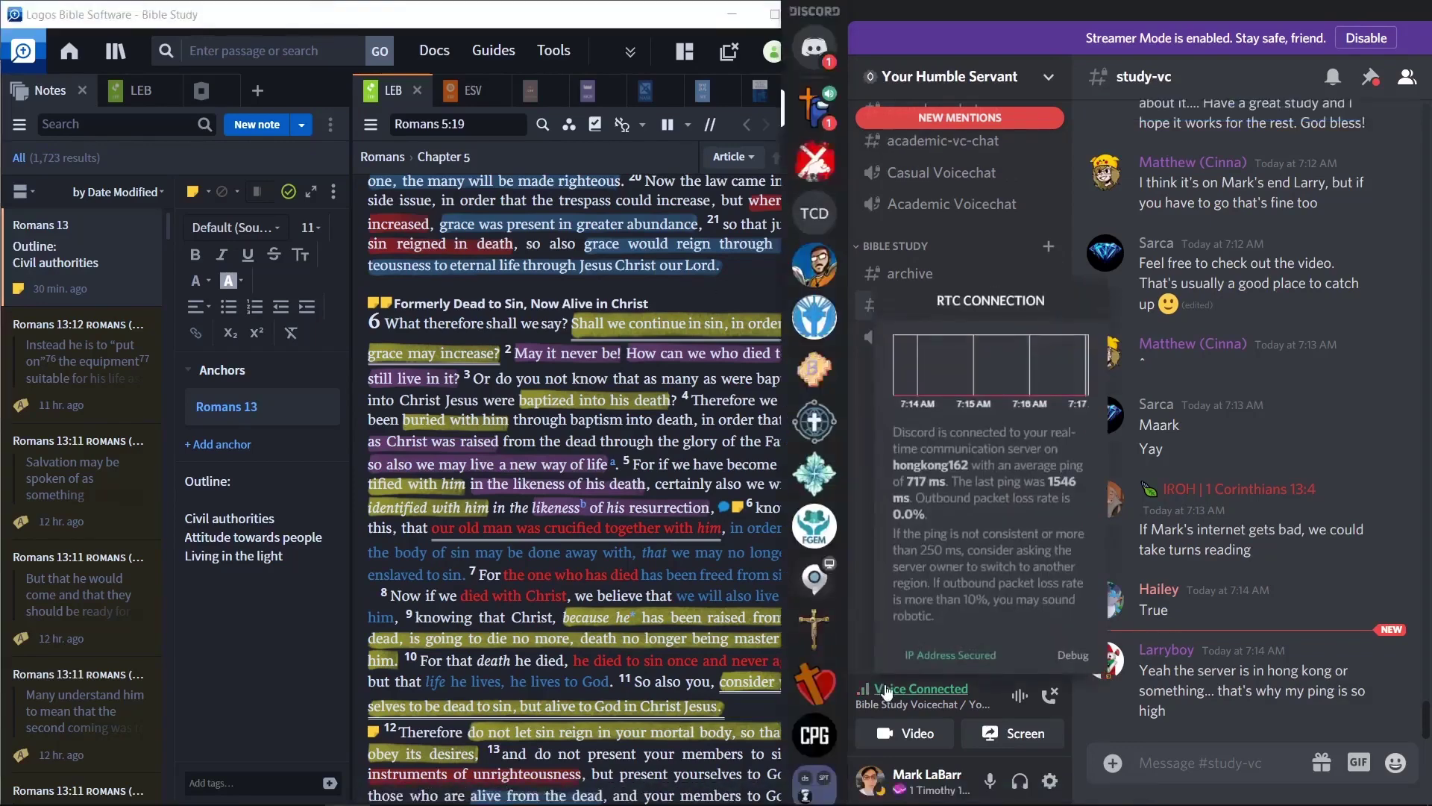
pyautogui.click(661, 285)
pyautogui.scroll(-1, 661, 285)
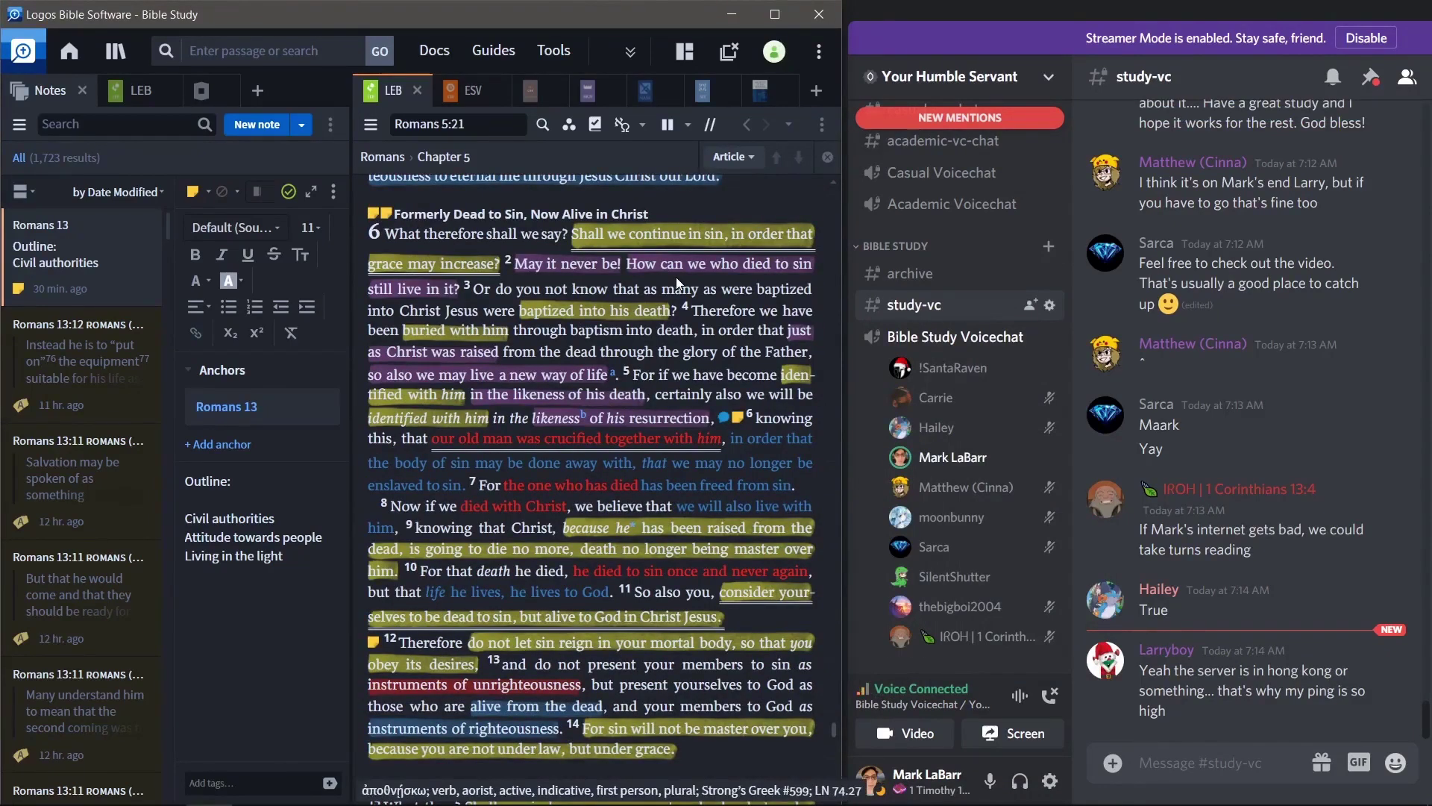
pyautogui.scroll(-15, 677, 278)
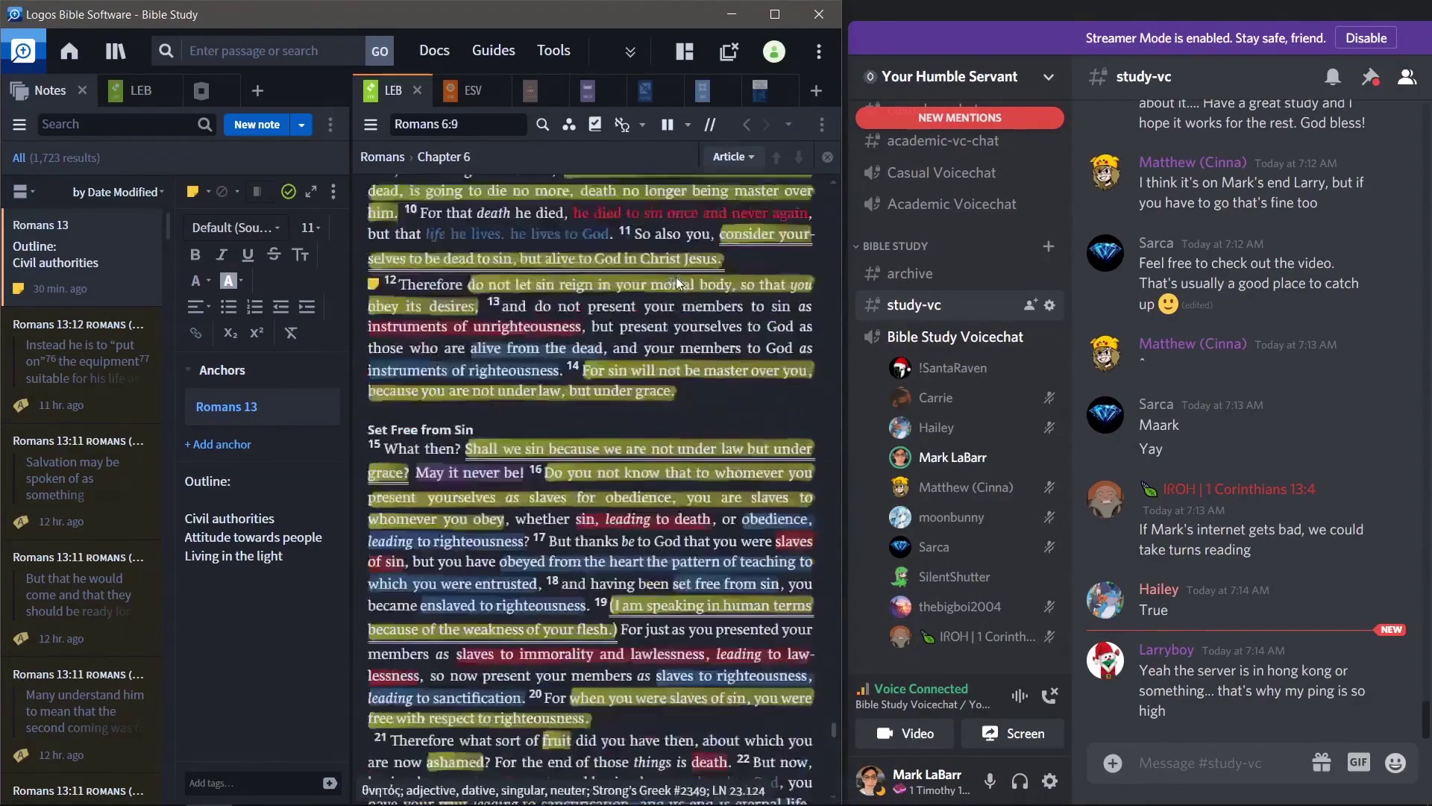
# Review the highlighted LEB text from Romans 6:9 through Romans 8 to the opening of Romans 9.
pyautogui.scroll(-12, 676, 282)
pyautogui.scroll(-8, 648, 302)
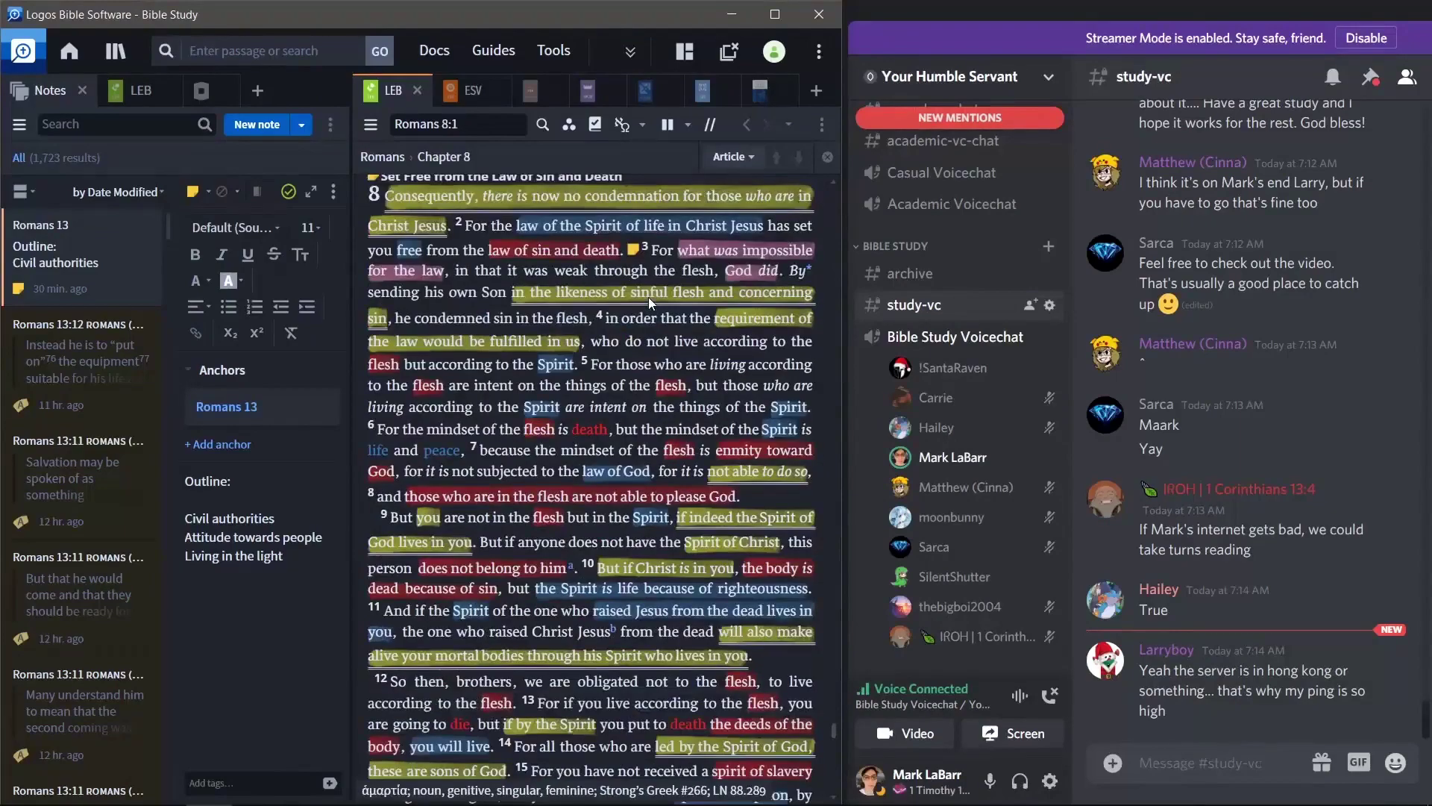
pyautogui.scroll(-7, 649, 302)
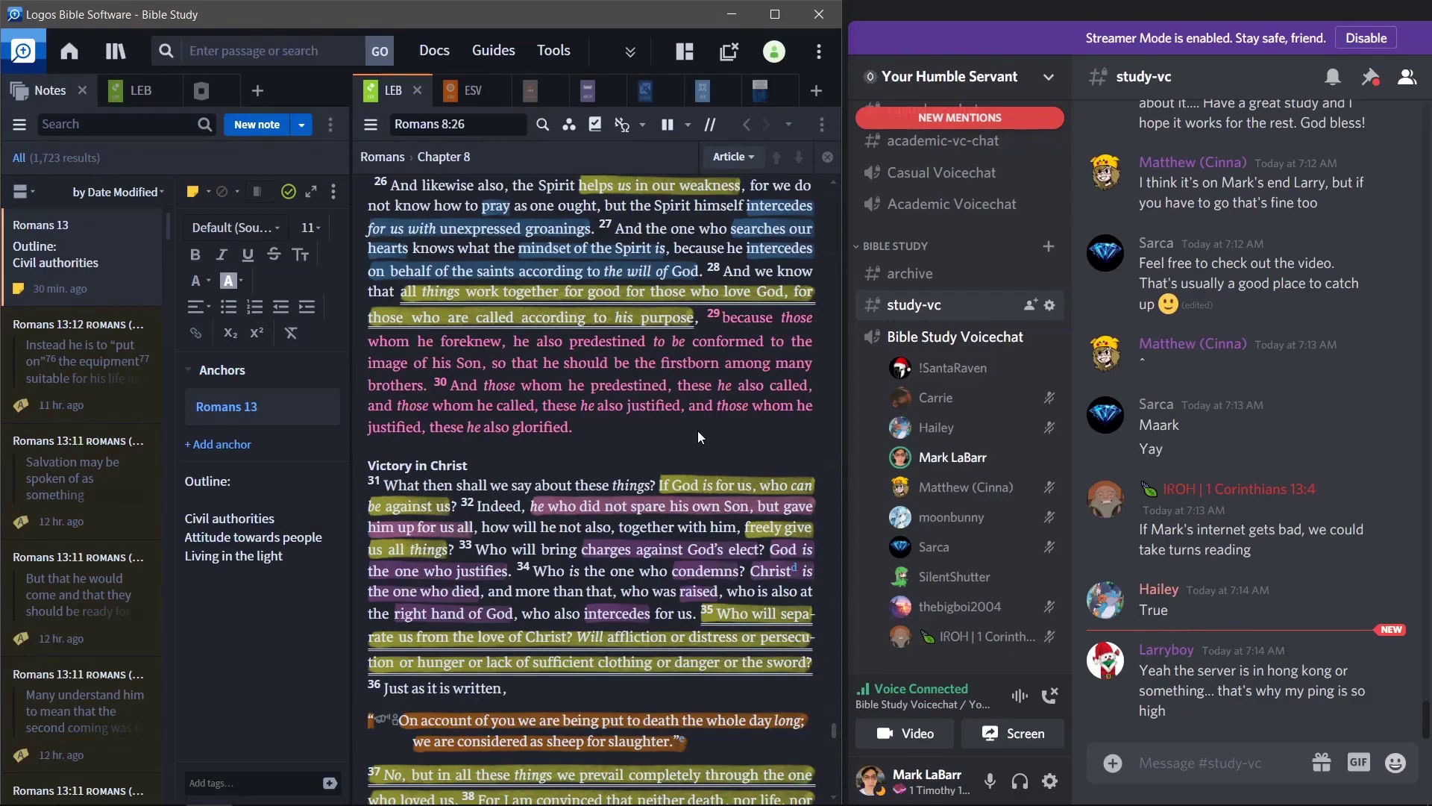
pyautogui.scroll(-3, 688, 422)
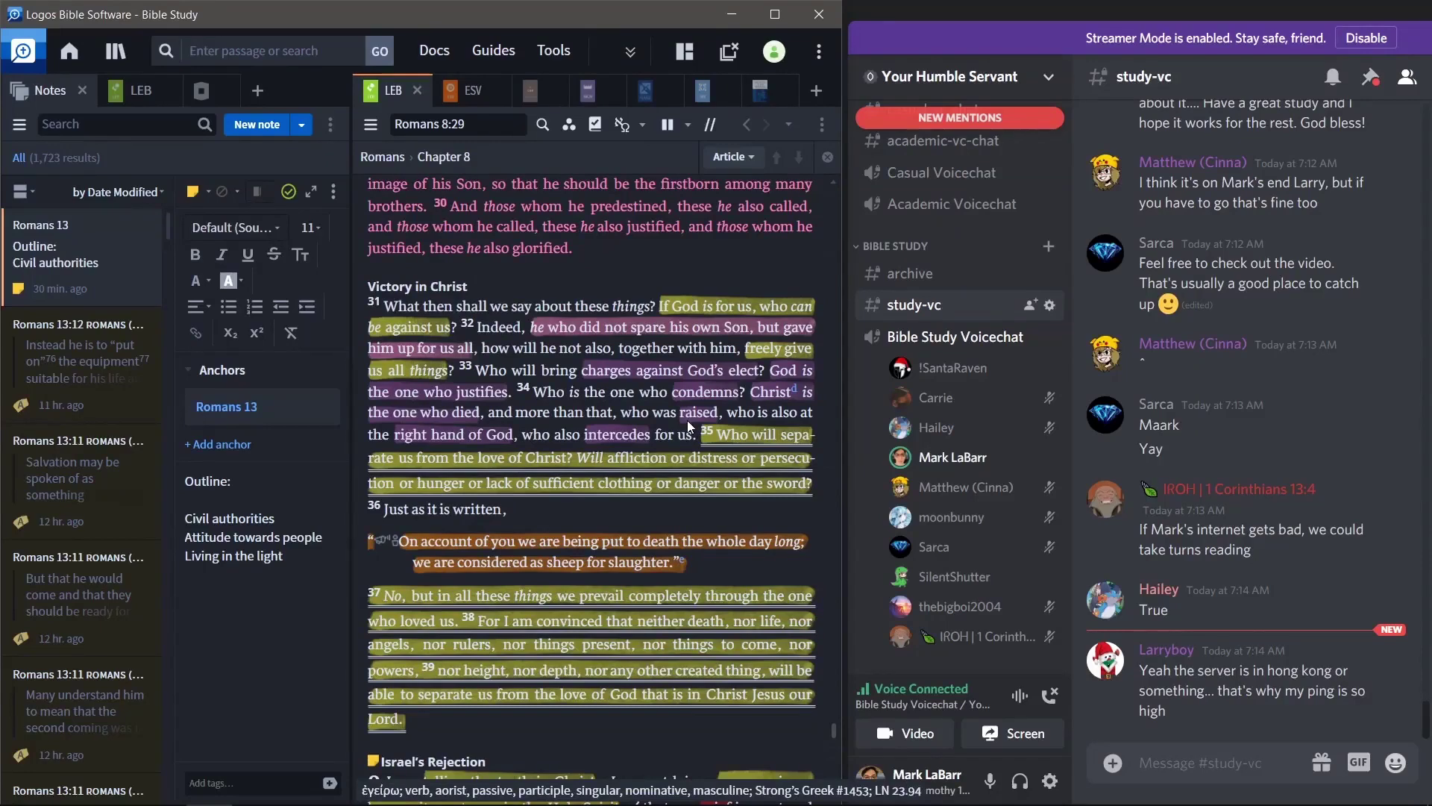
pyautogui.scroll(-5, 687, 419)
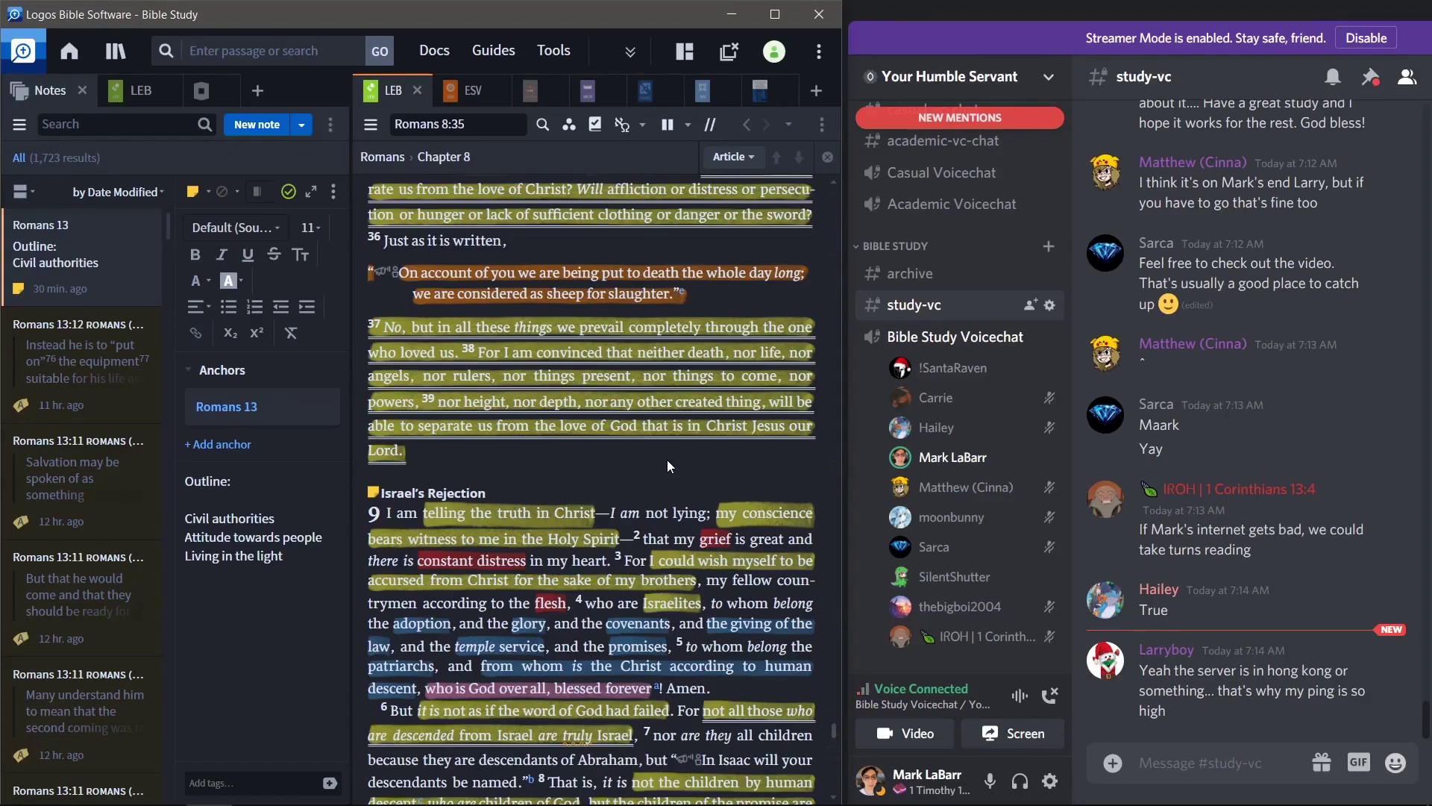
pyautogui.scroll(-2, 667, 461)
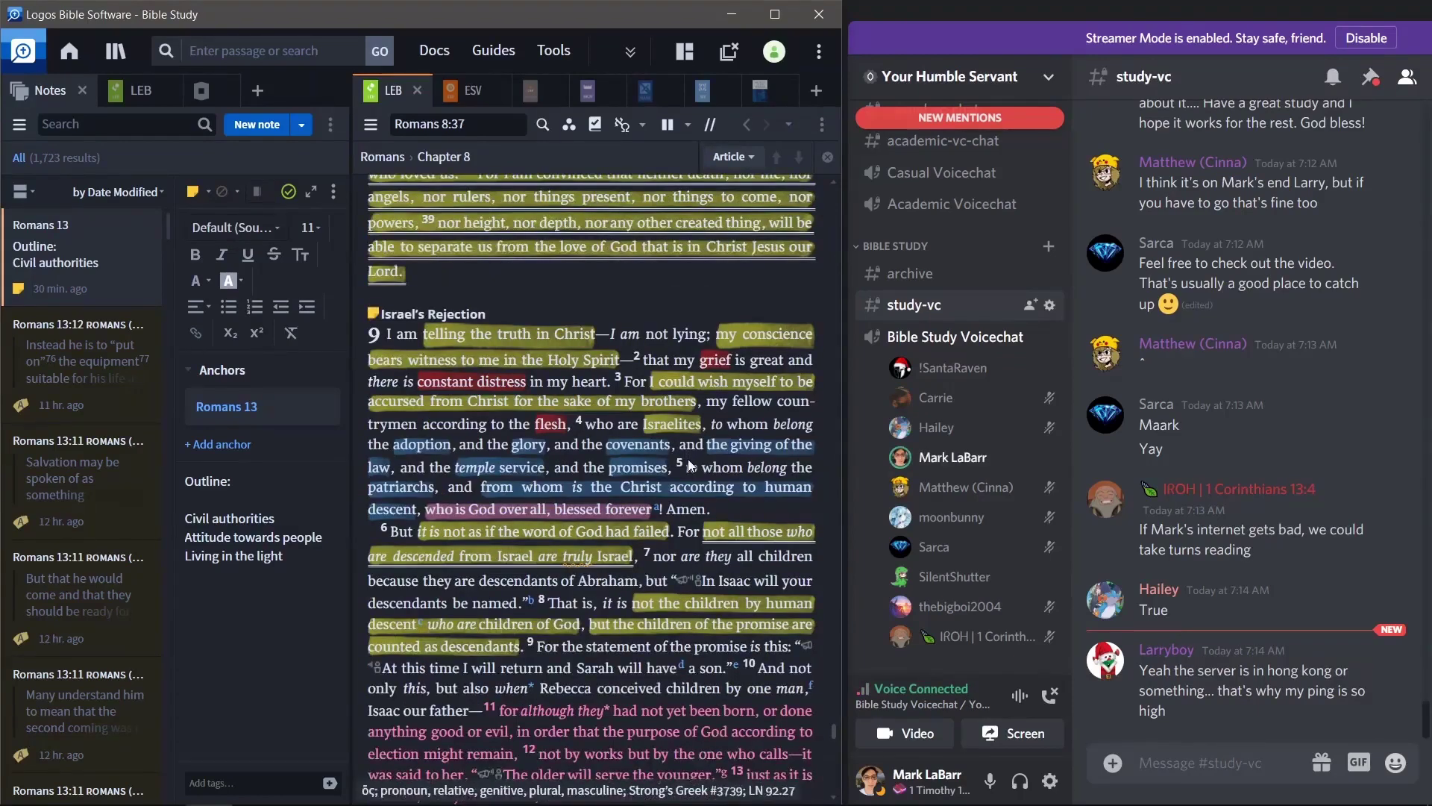
pyautogui.scroll(-1, 691, 468)
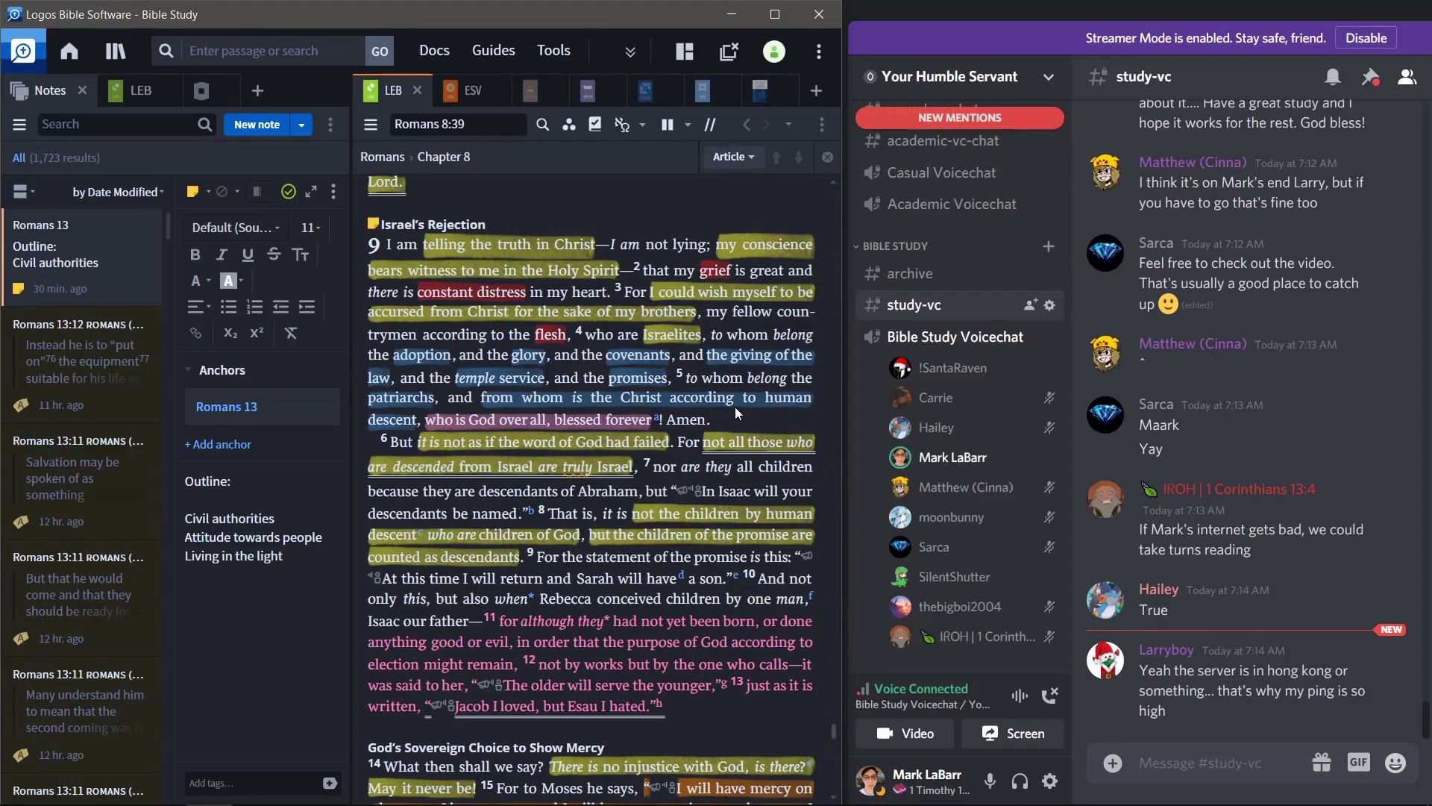
# Examine the highlighted text from Romans 9:6 through Romans 10 to the start of Romans 11.
pyautogui.scroll(-4, 736, 401)
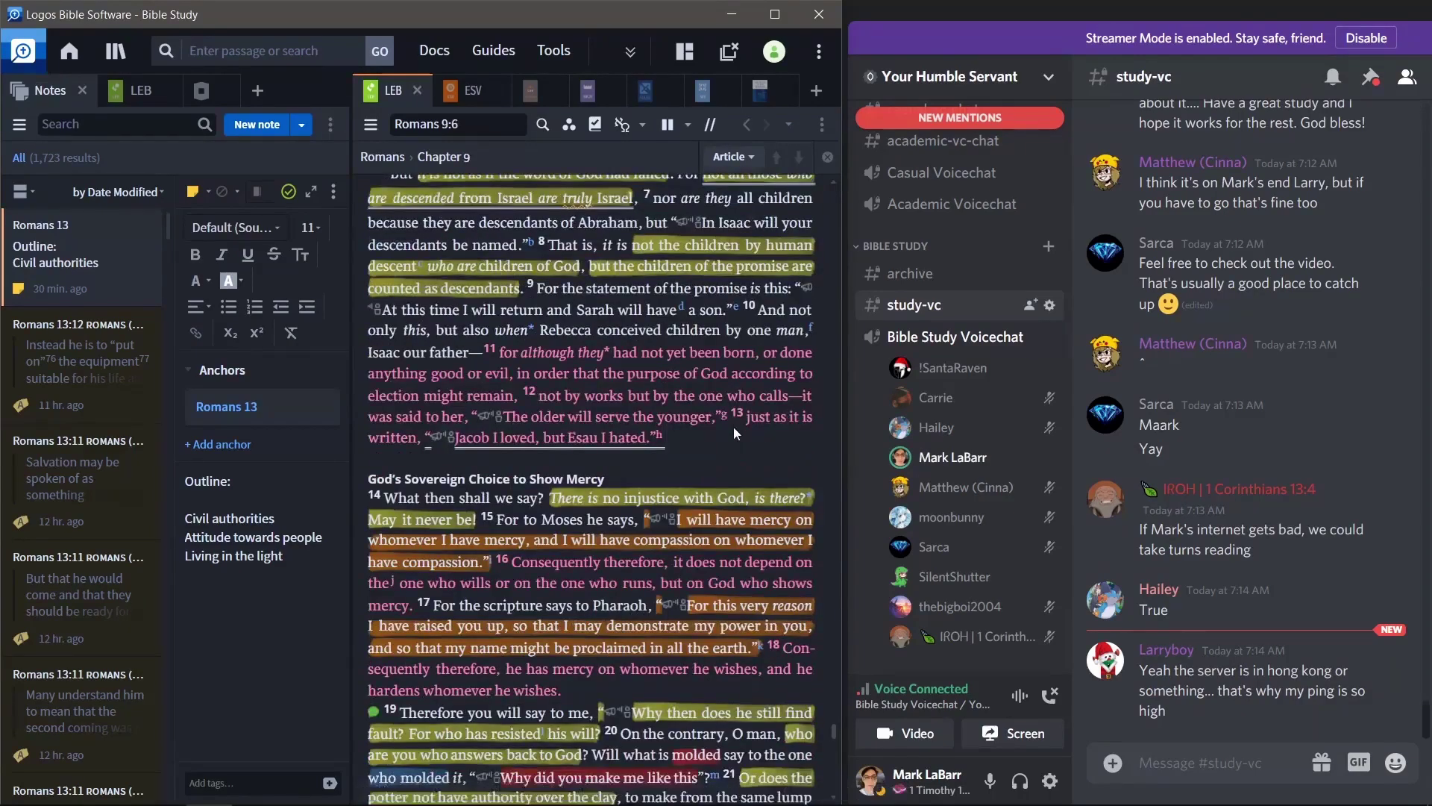
pyautogui.scroll(-1, 728, 436)
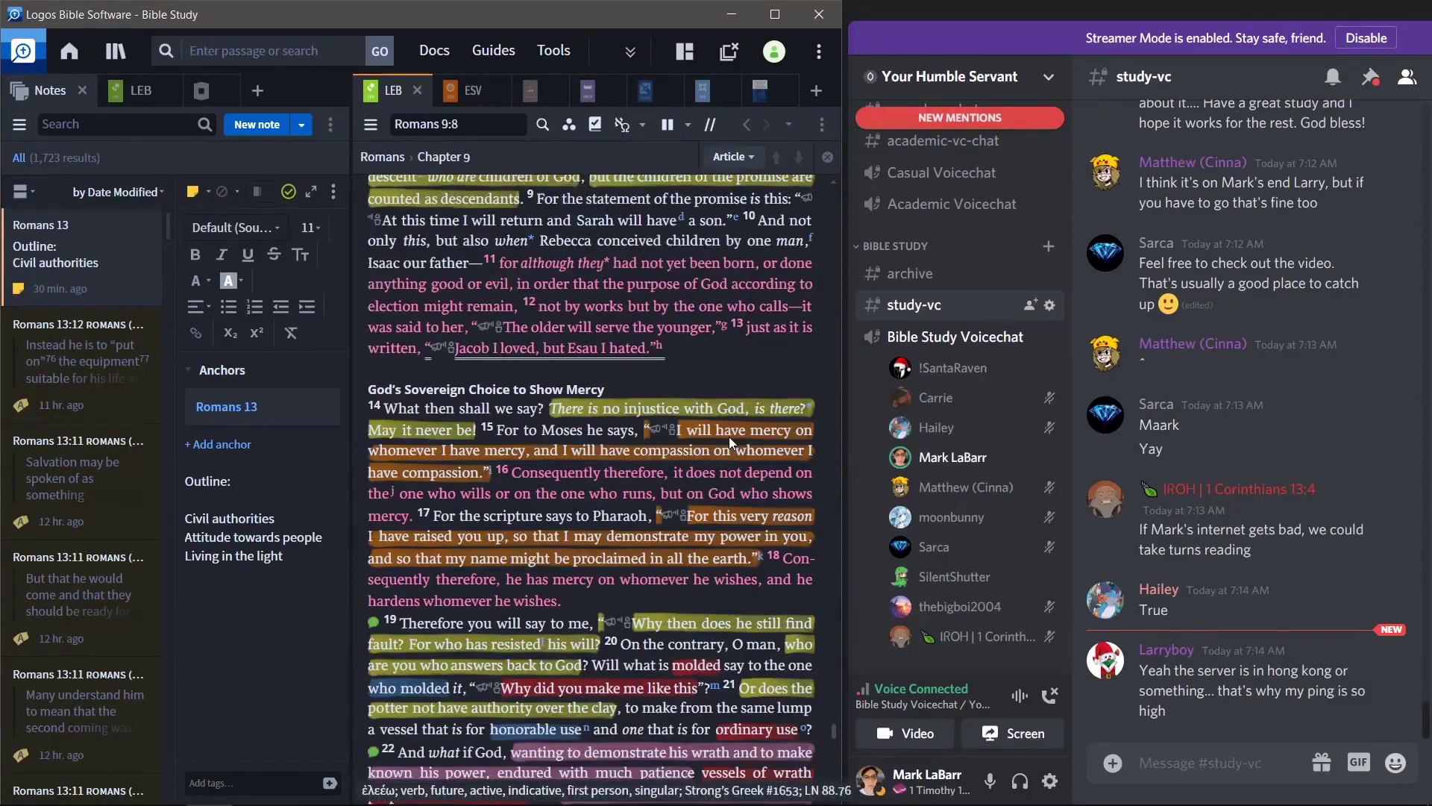
pyautogui.scroll(-4, 728, 436)
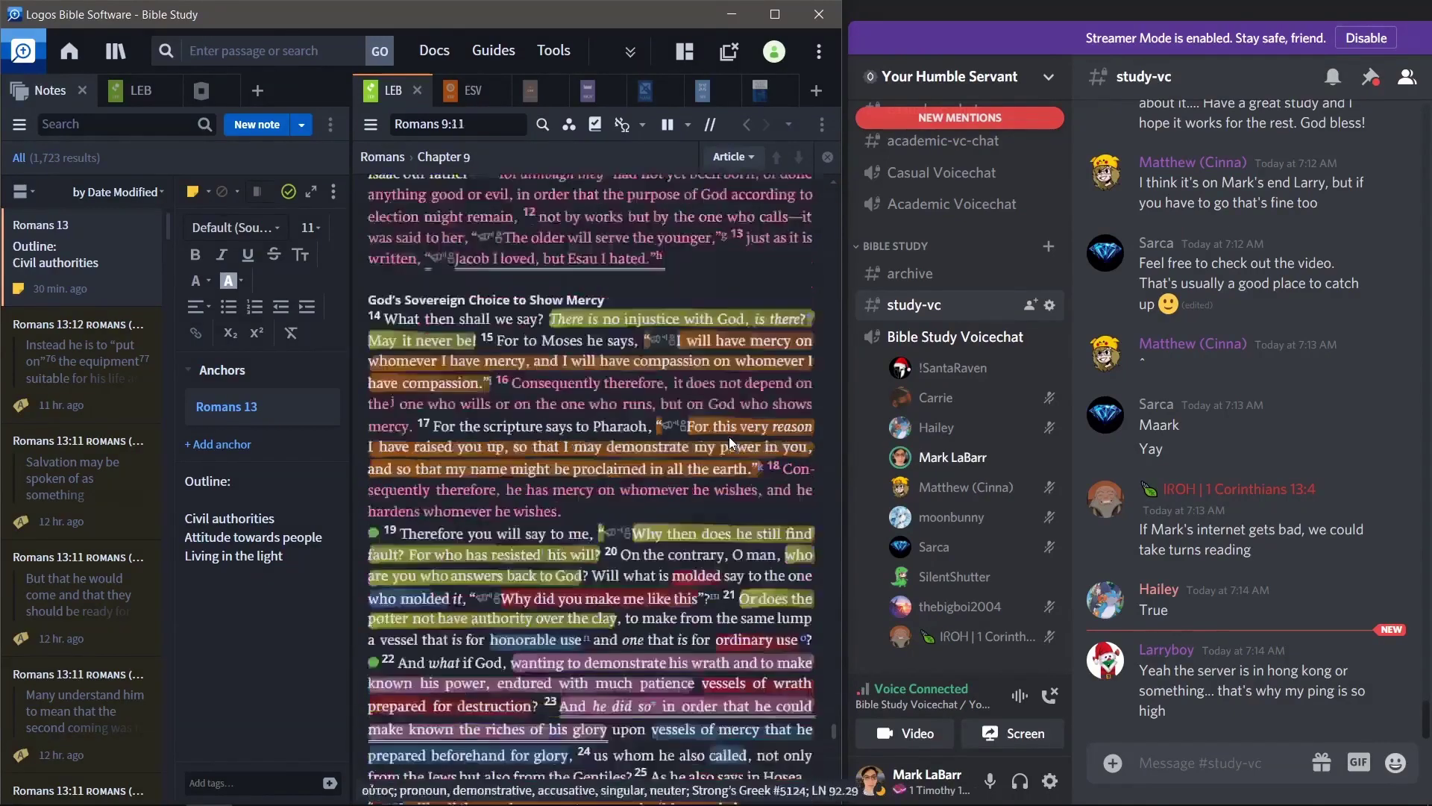
pyautogui.scroll(-9, 683, 520)
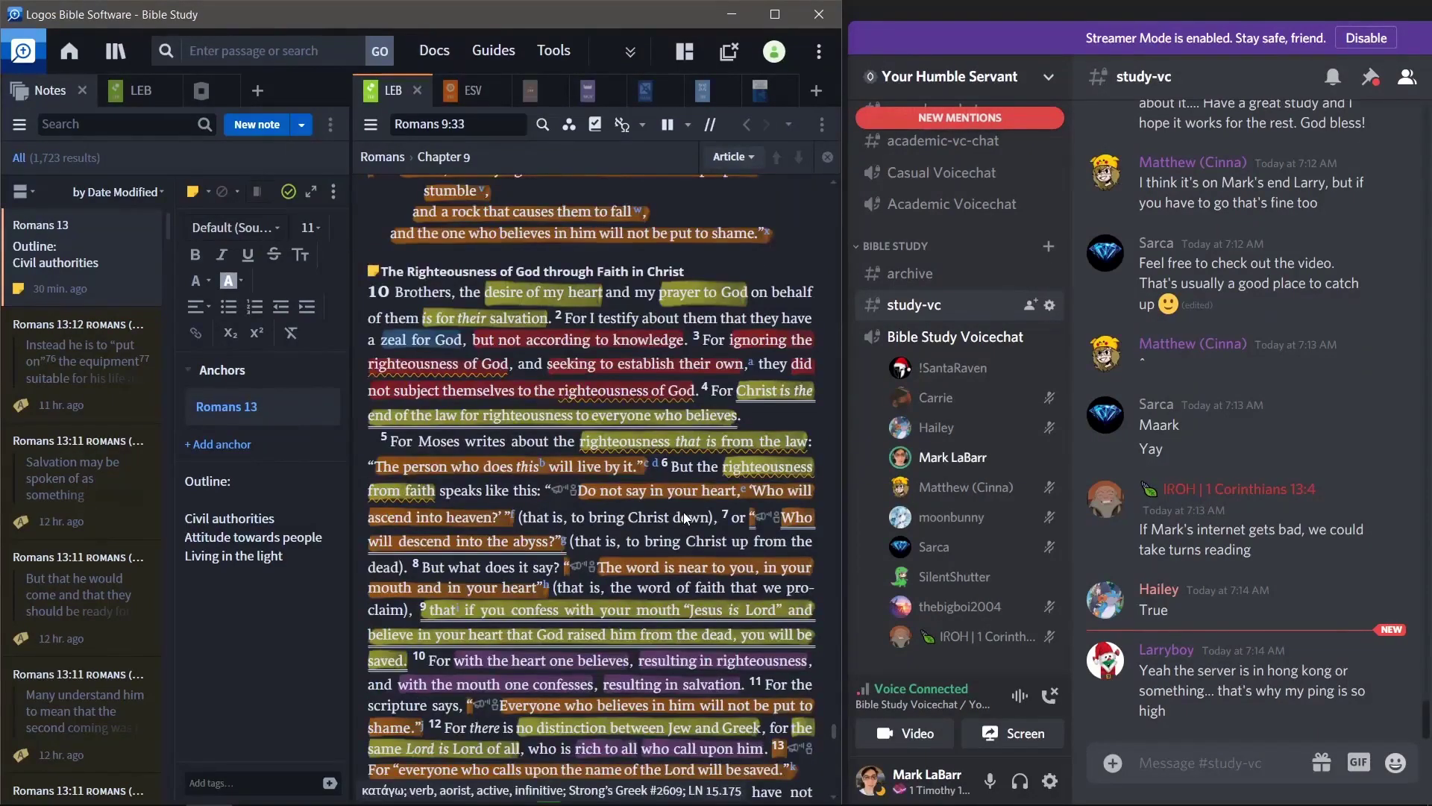
pyautogui.scroll(-8, 683, 512)
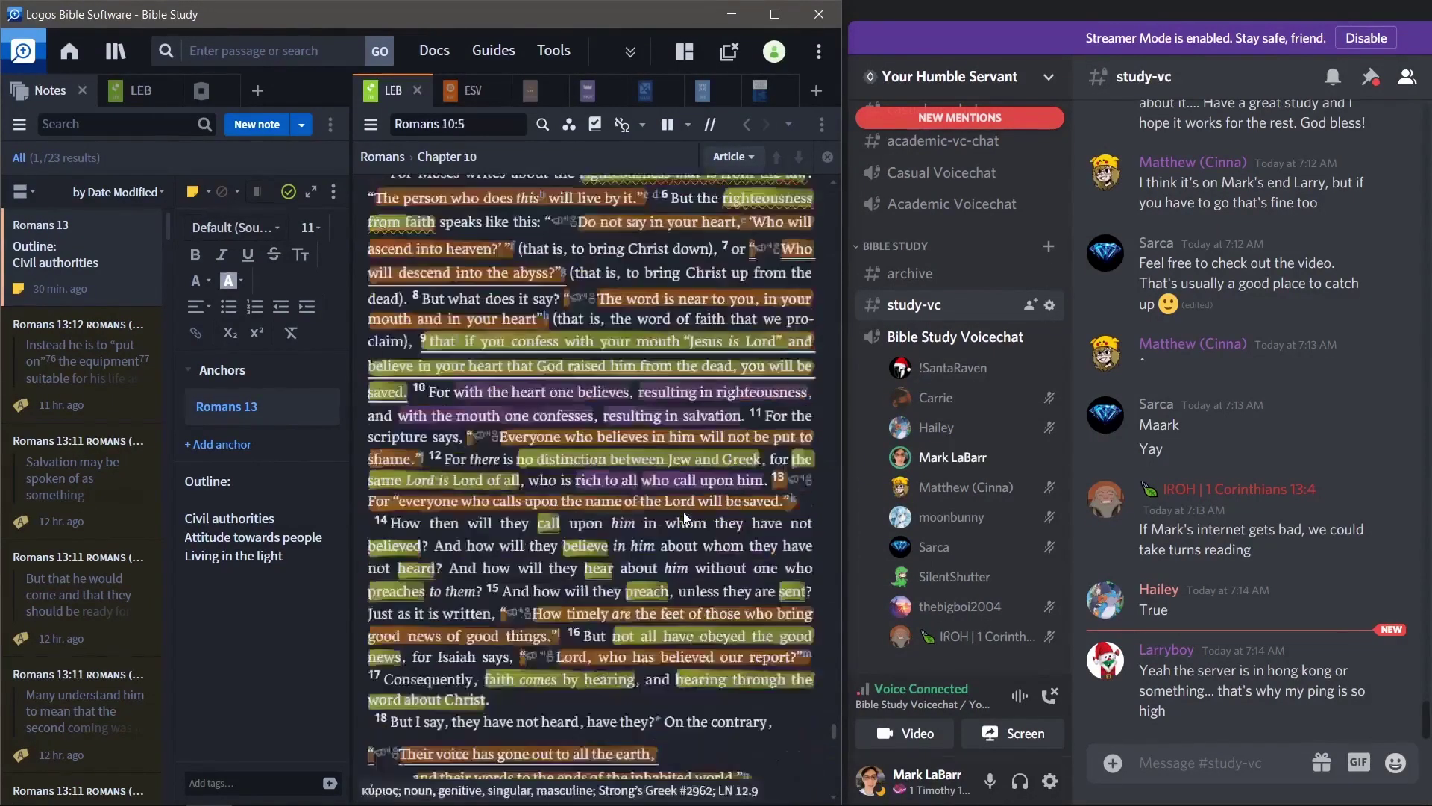
# Read on through Romans 11 and 12 to the start of Romans 13, and return to the beginning of Romans 12.
pyautogui.scroll(-4, 683, 512)
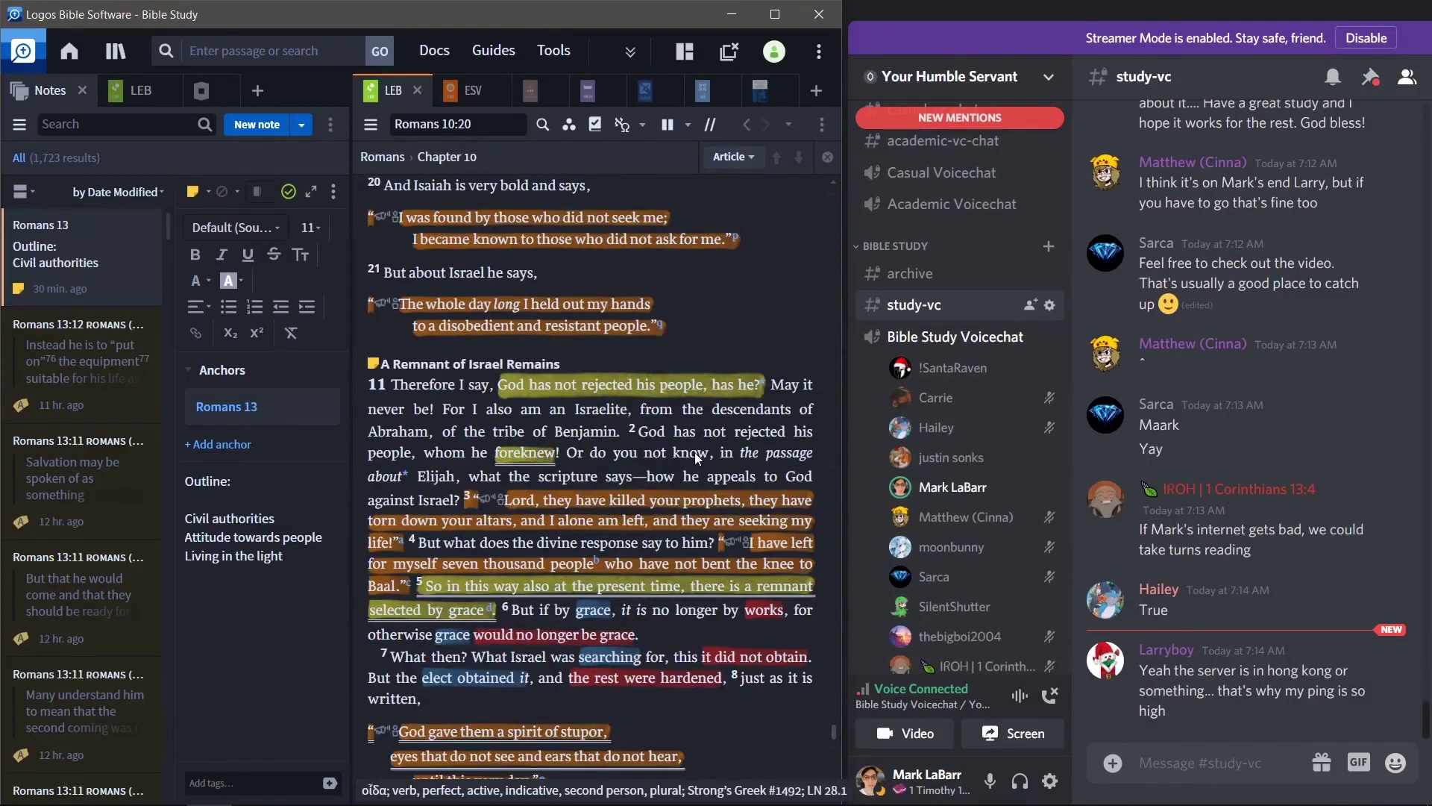
pyautogui.scroll(-7, 691, 435)
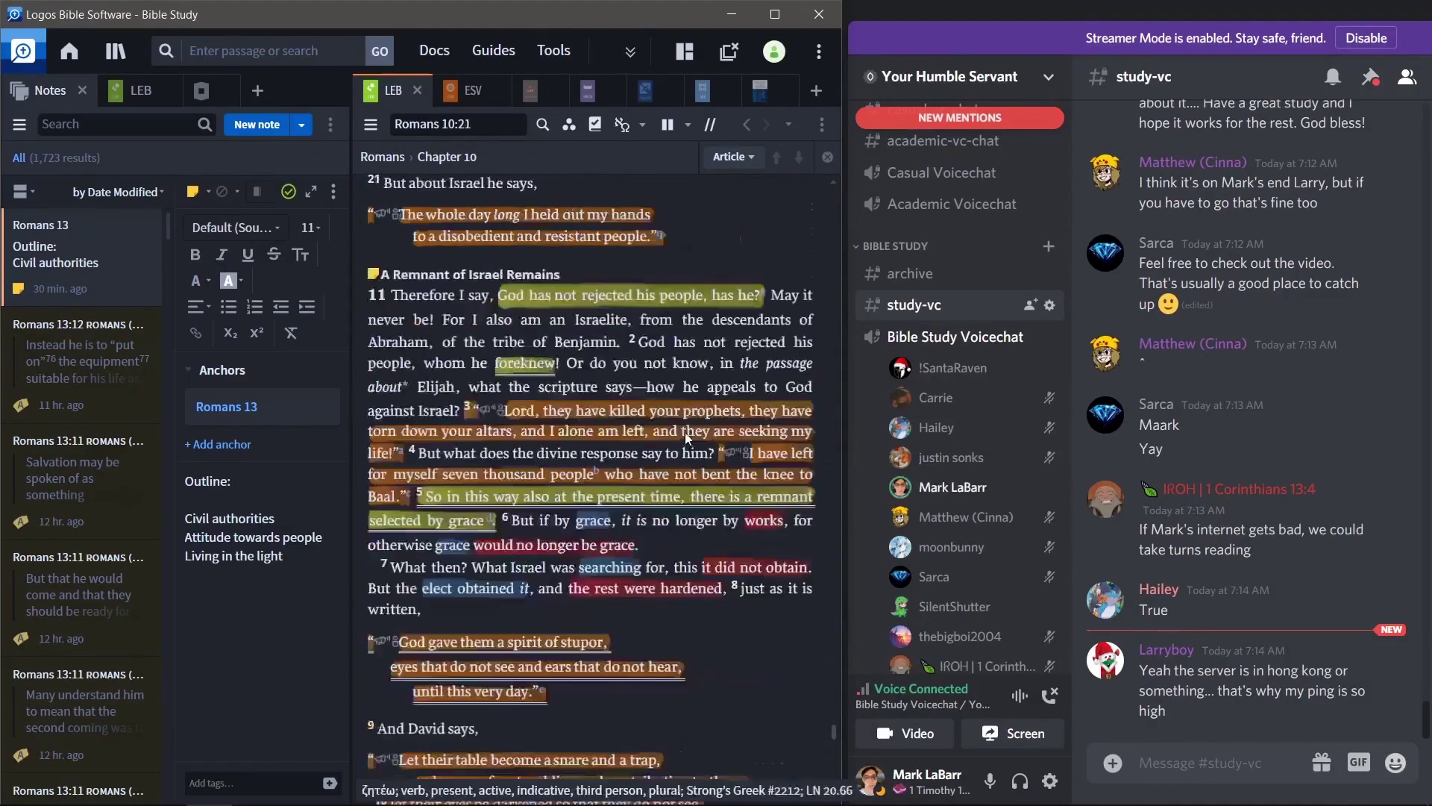
pyautogui.scroll(-8, 665, 388)
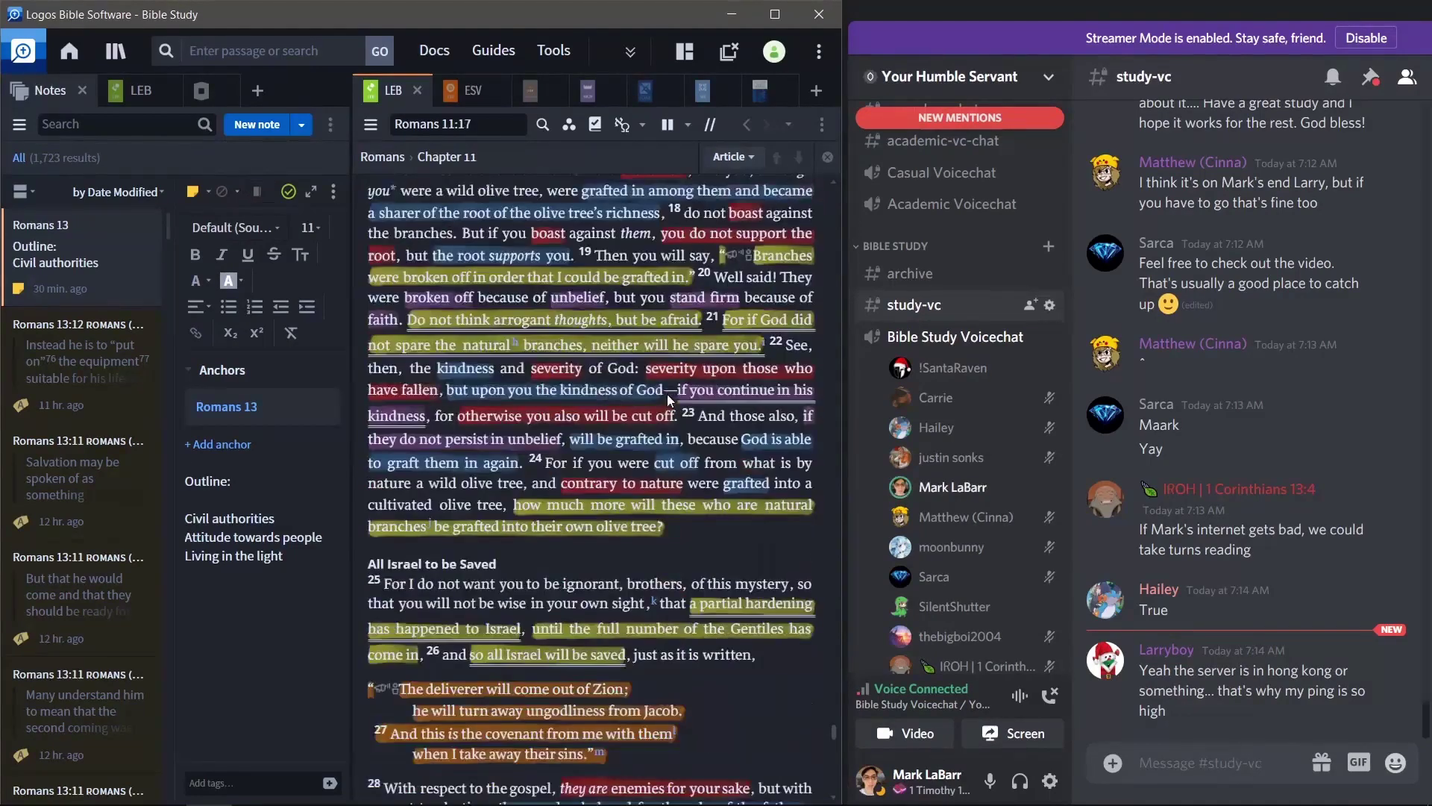
pyautogui.scroll(-8, 667, 394)
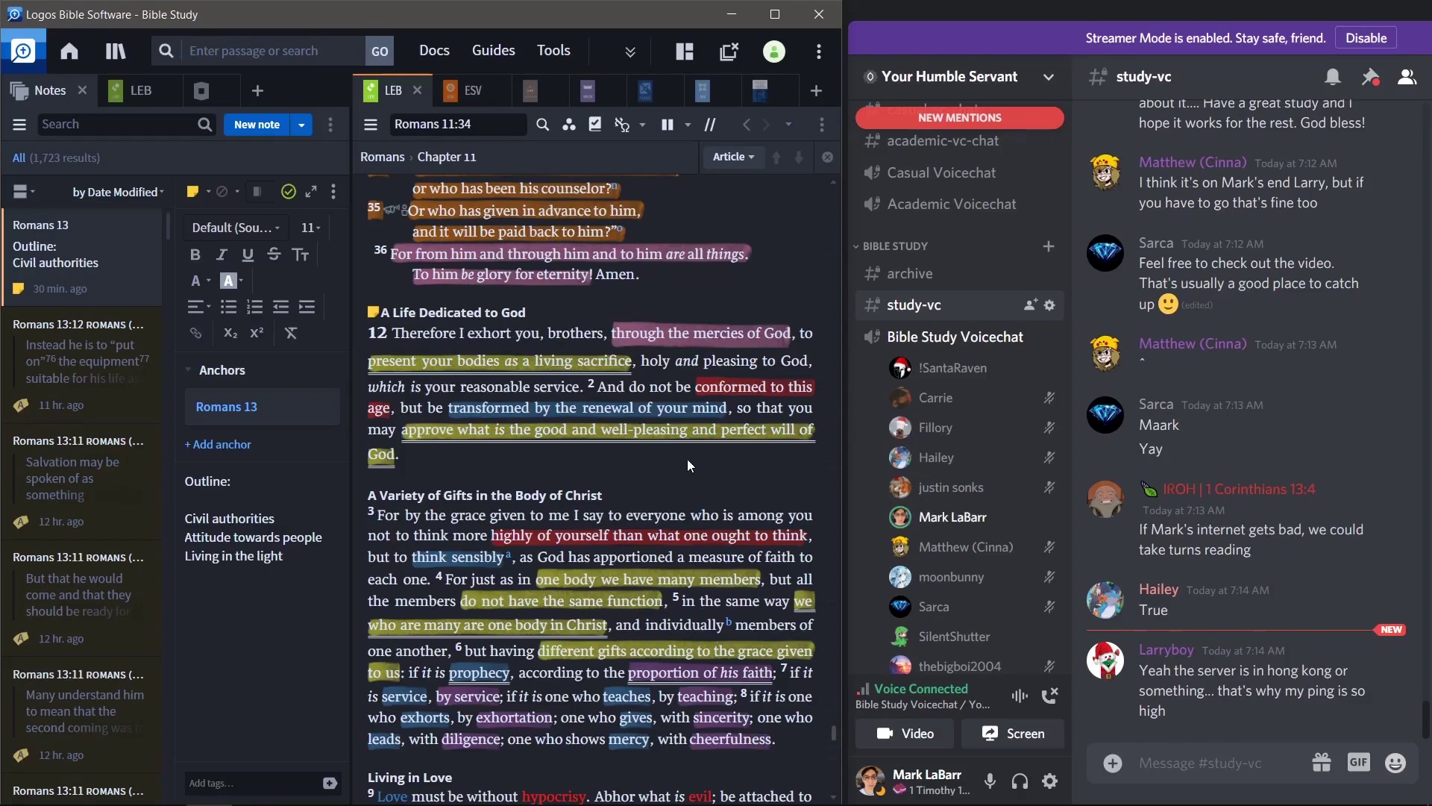
pyautogui.scroll(-3, 670, 446)
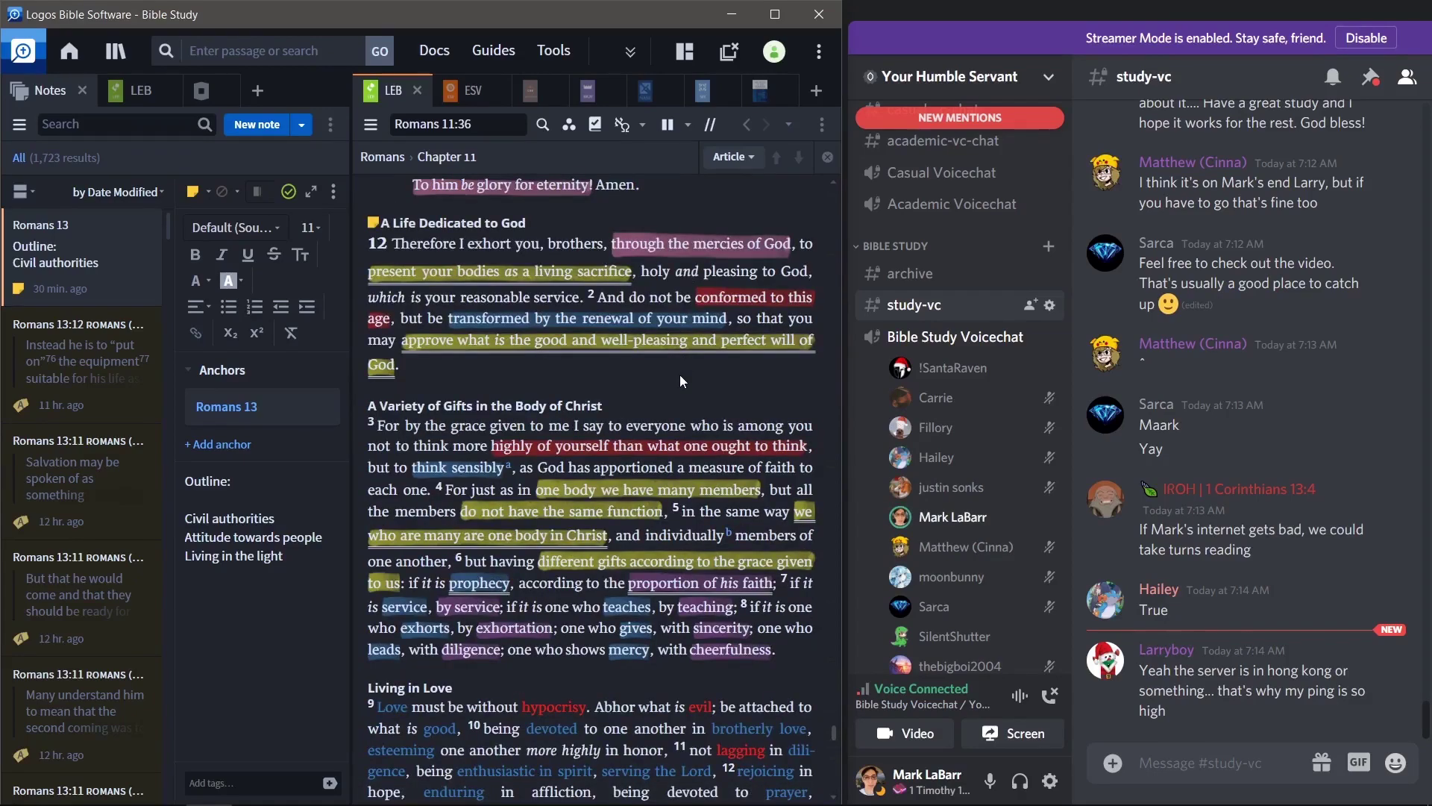
pyautogui.scroll(-10, 678, 374)
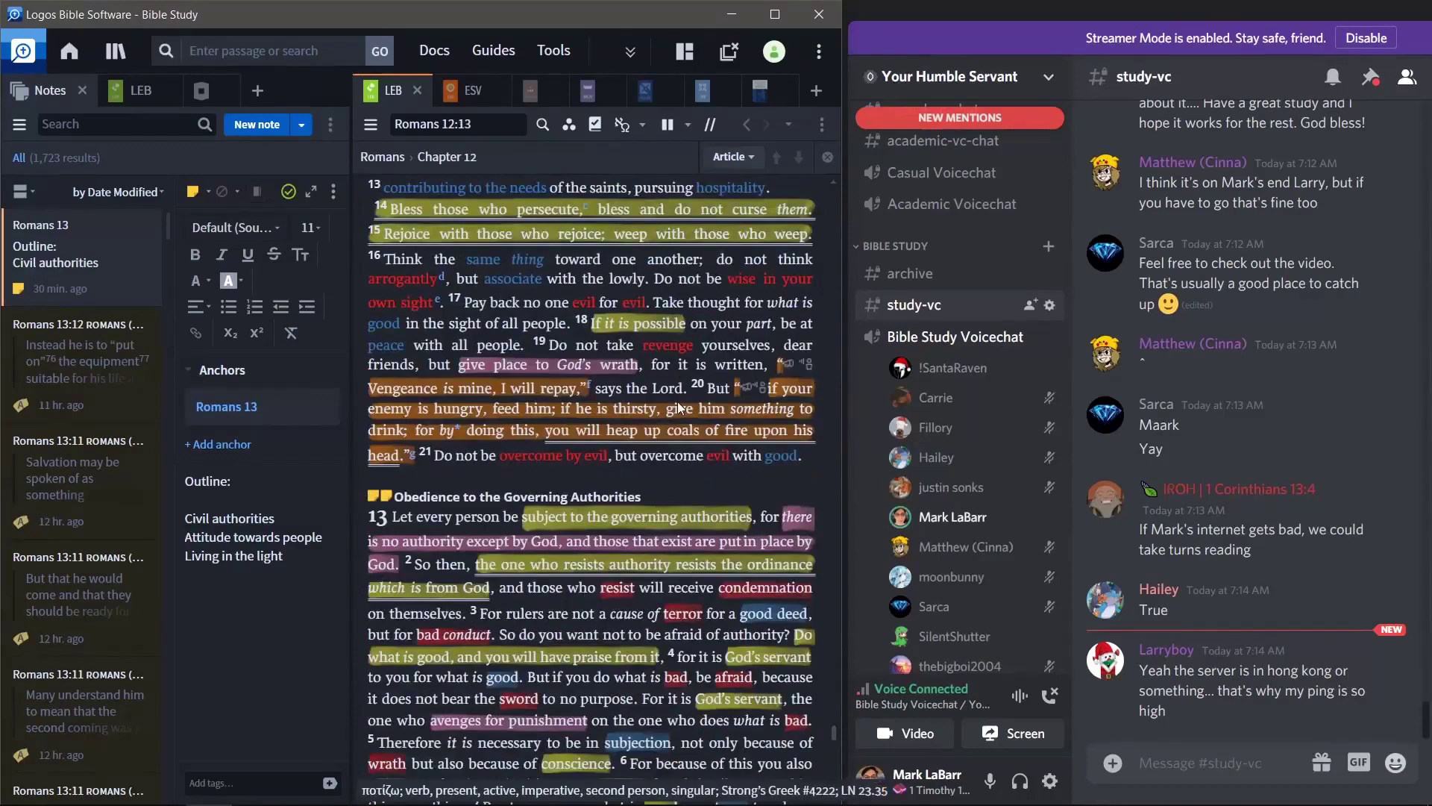
pyautogui.scroll(7, 677, 402)
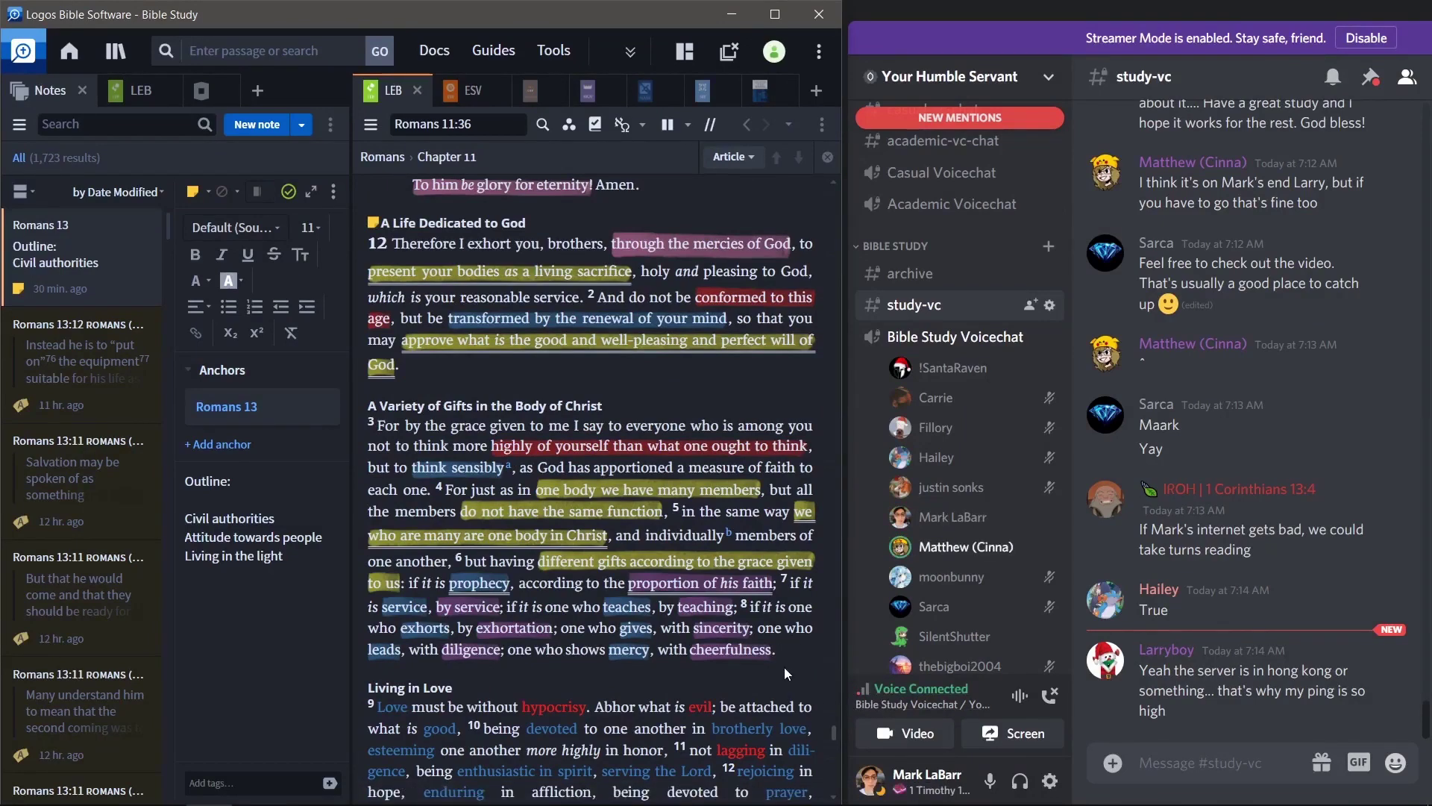
# Lower the user volume of the member speaking in the Discord voice channel and mute the own microphone.
pyautogui.rightClick(966, 547)
pyautogui.moveTo(1029, 305); pyautogui.dragTo(1011, 304)
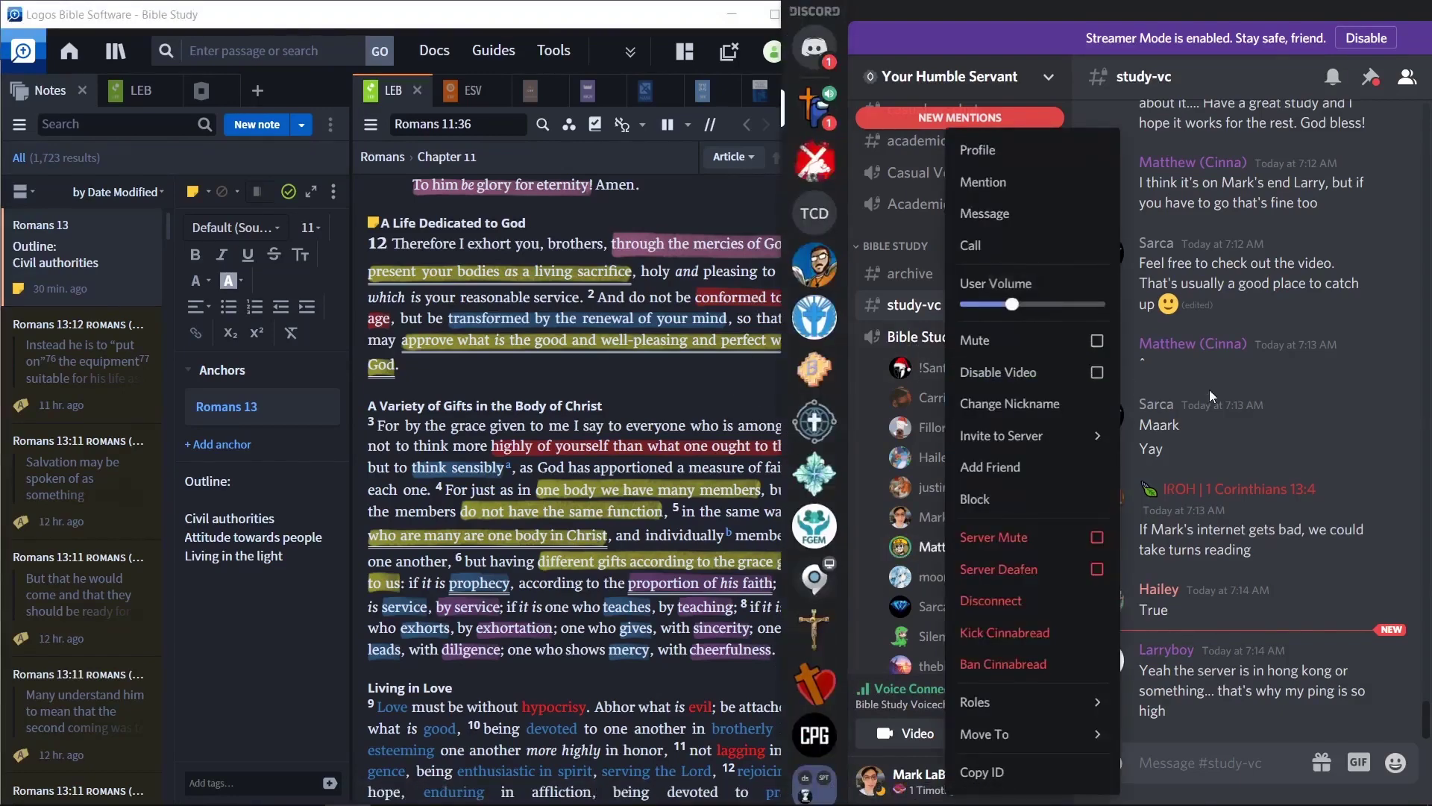
pyautogui.click(1149, 448)
pyautogui.click(990, 780)
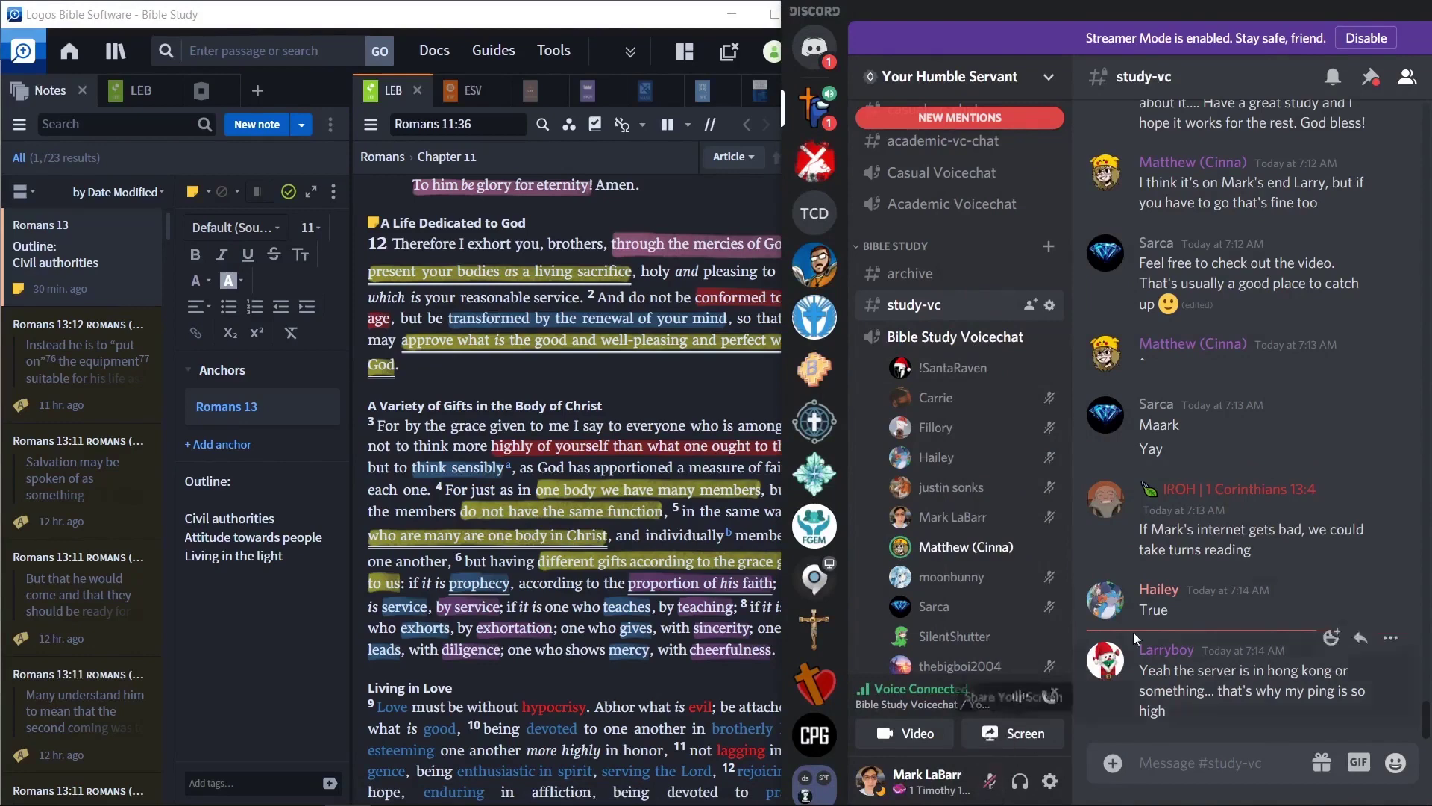
# Return to Logos and follow the opening of Romans 12 and the section on the variety of gifts.
pyautogui.click(640, 392)
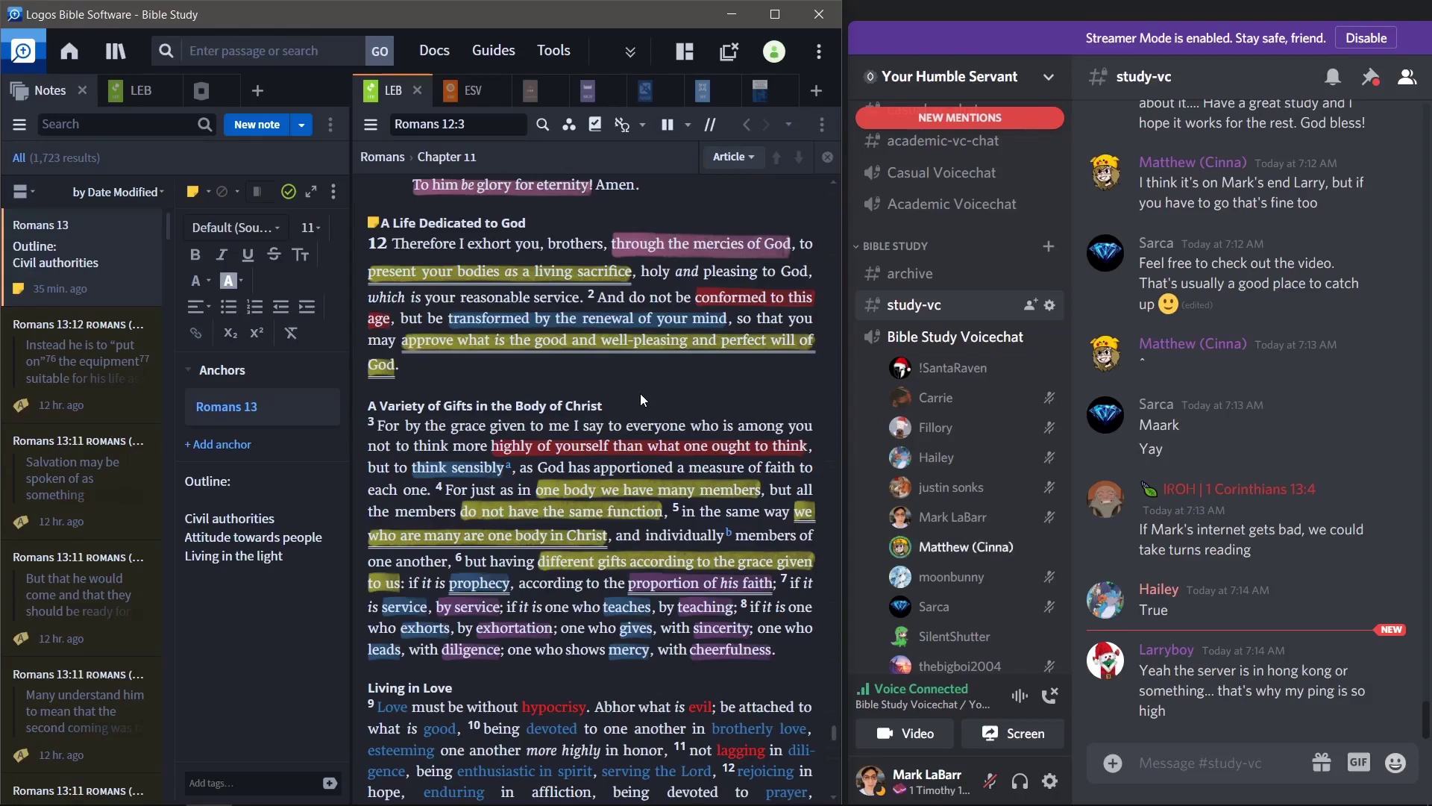
pyautogui.scroll(-1, 640, 394)
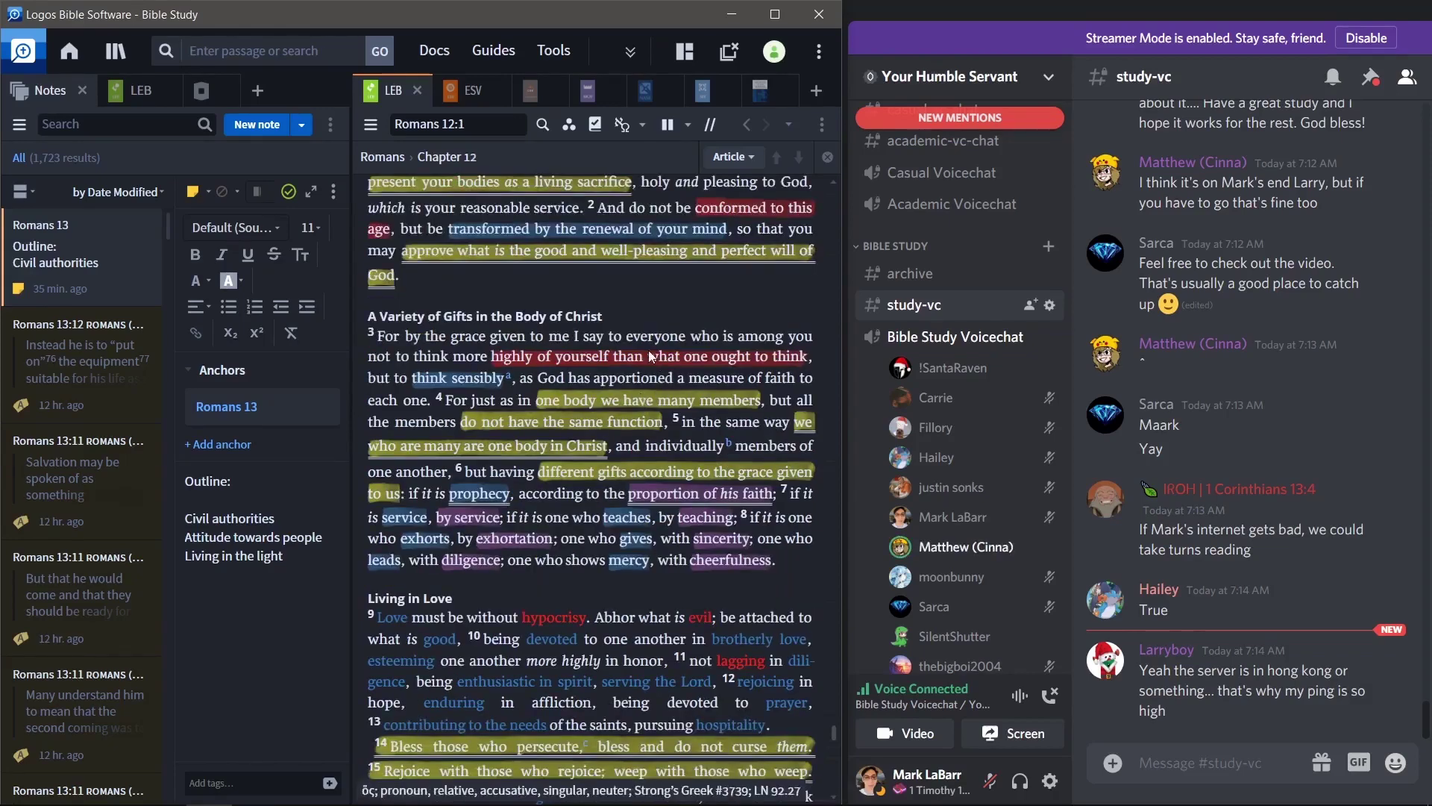
pyautogui.scroll(-1, 656, 365)
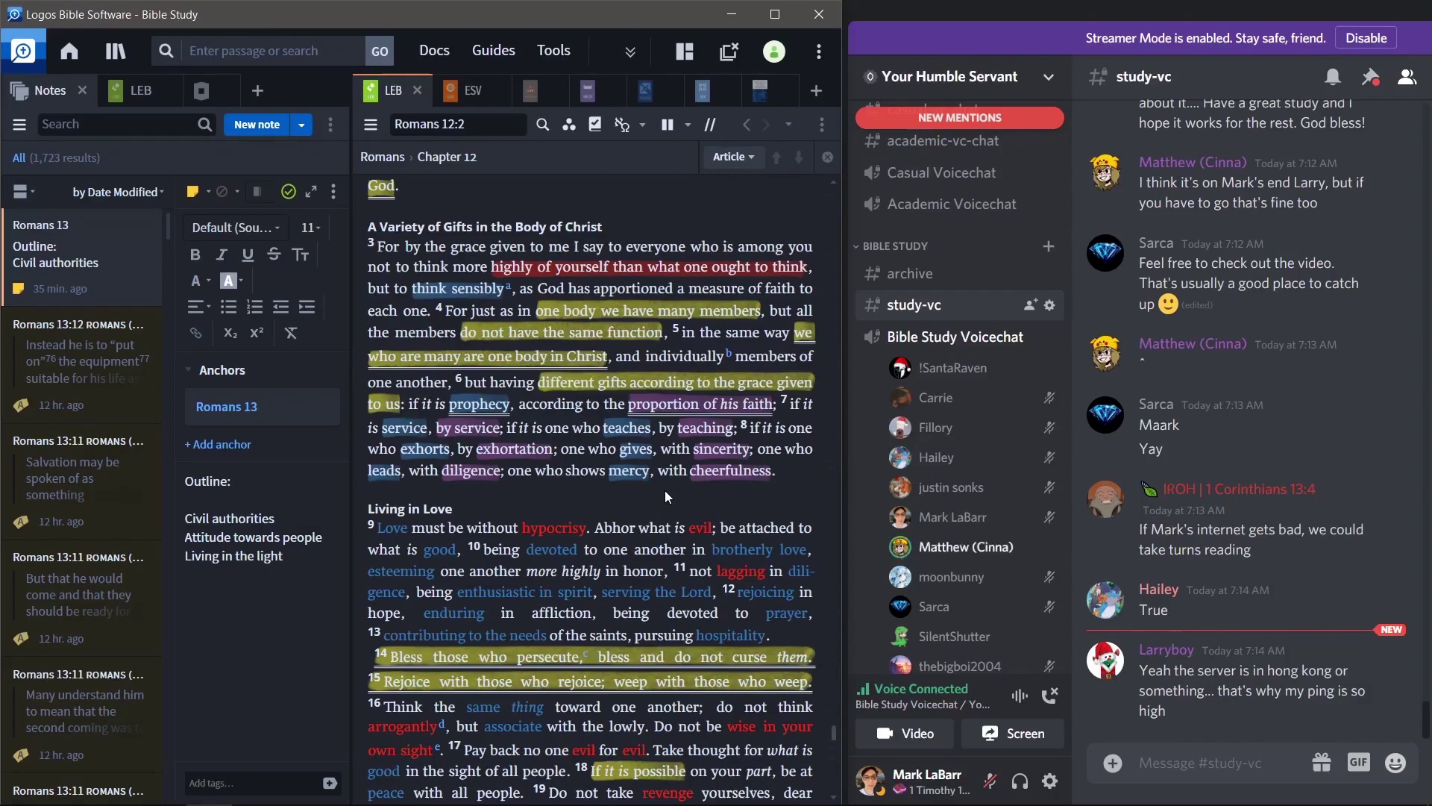
# Add a thumbs-up reaction to the Discord study-vc message suggesting that members take turns reading.
pyautogui.click(1365, 496)
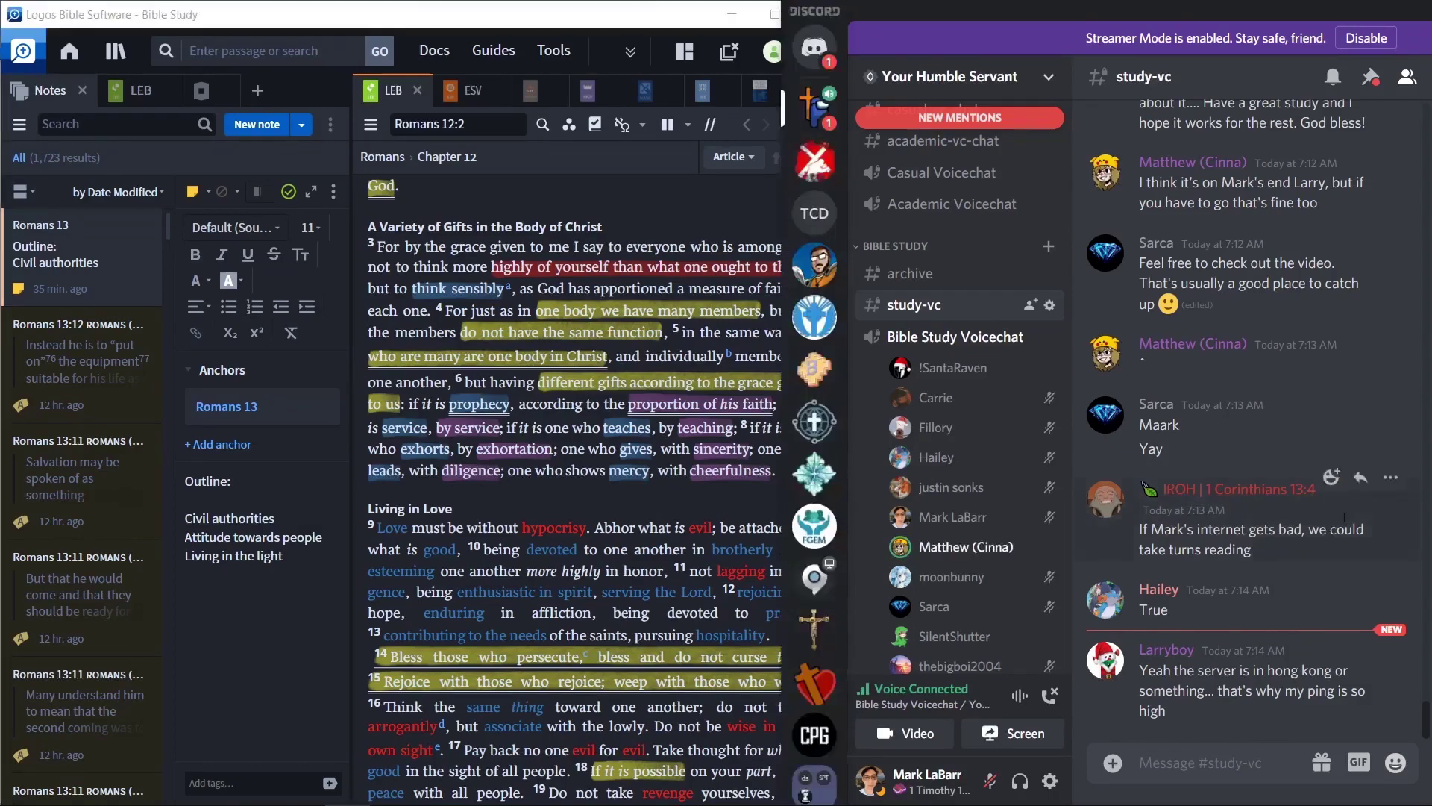
pyautogui.click(1330, 478)
pyautogui.click(1027, 522)
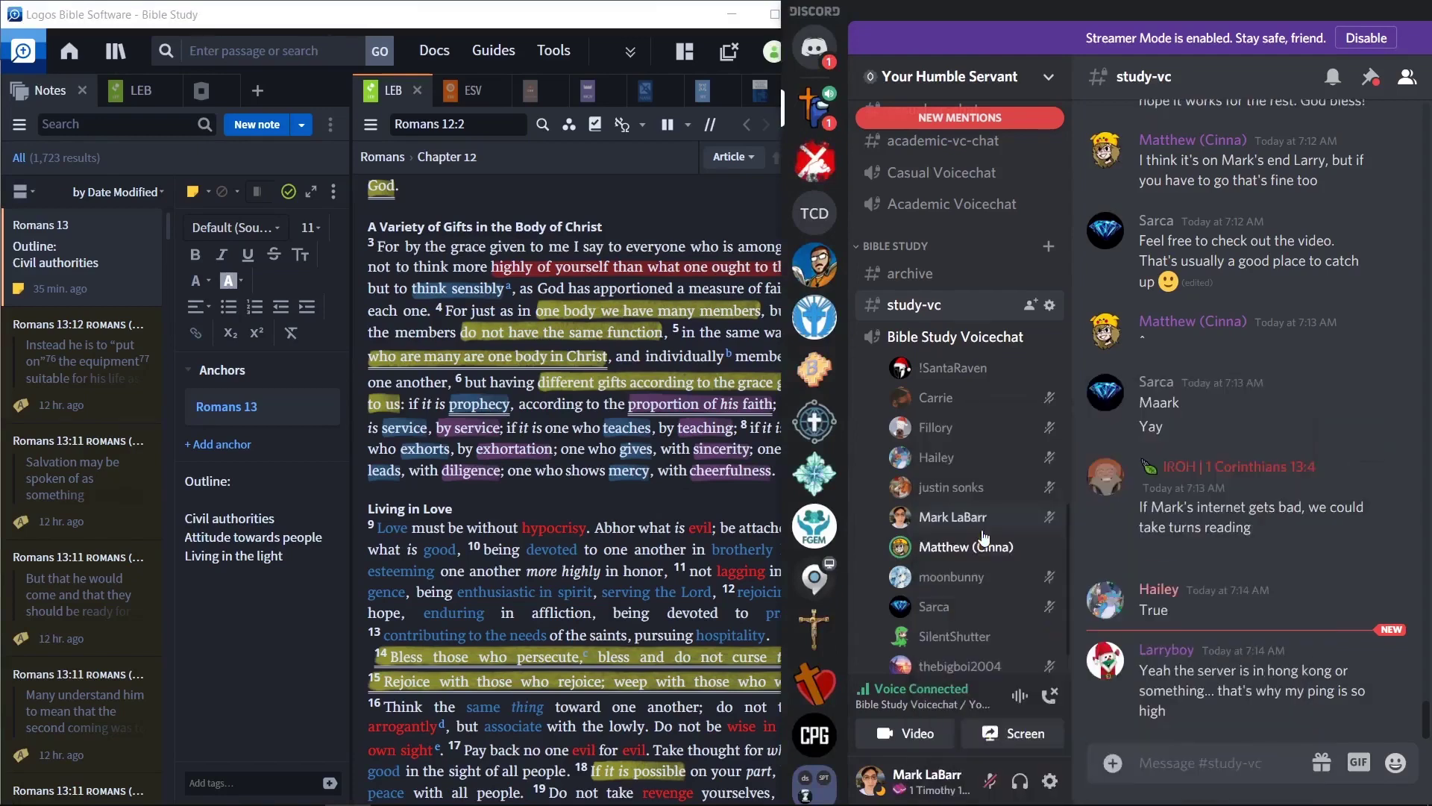
# Back in Logos, open the Romans 12 brief outline note and compare it with the chapter's text up to verse 21.
pyautogui.click(713, 491)
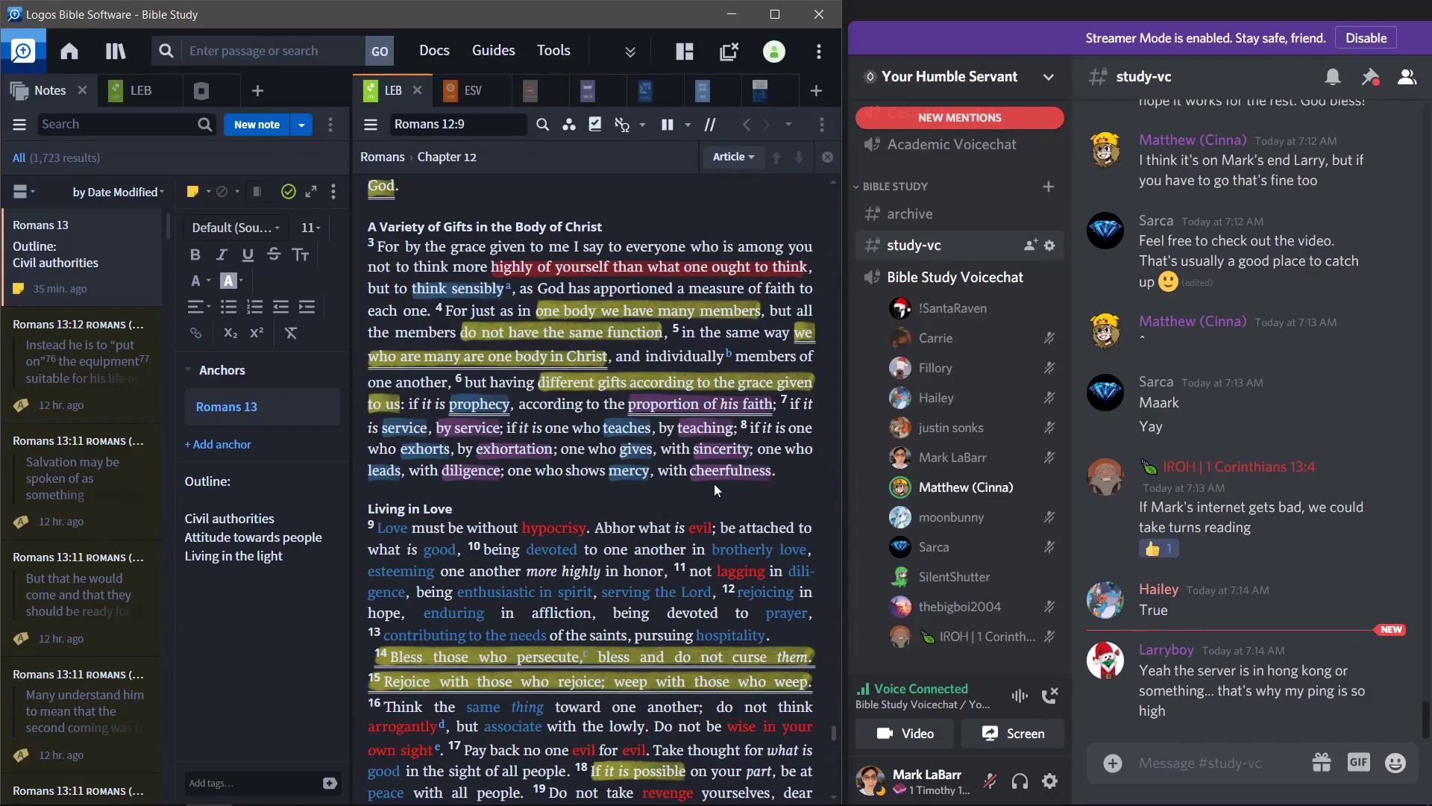
pyautogui.scroll(2, 485, 405)
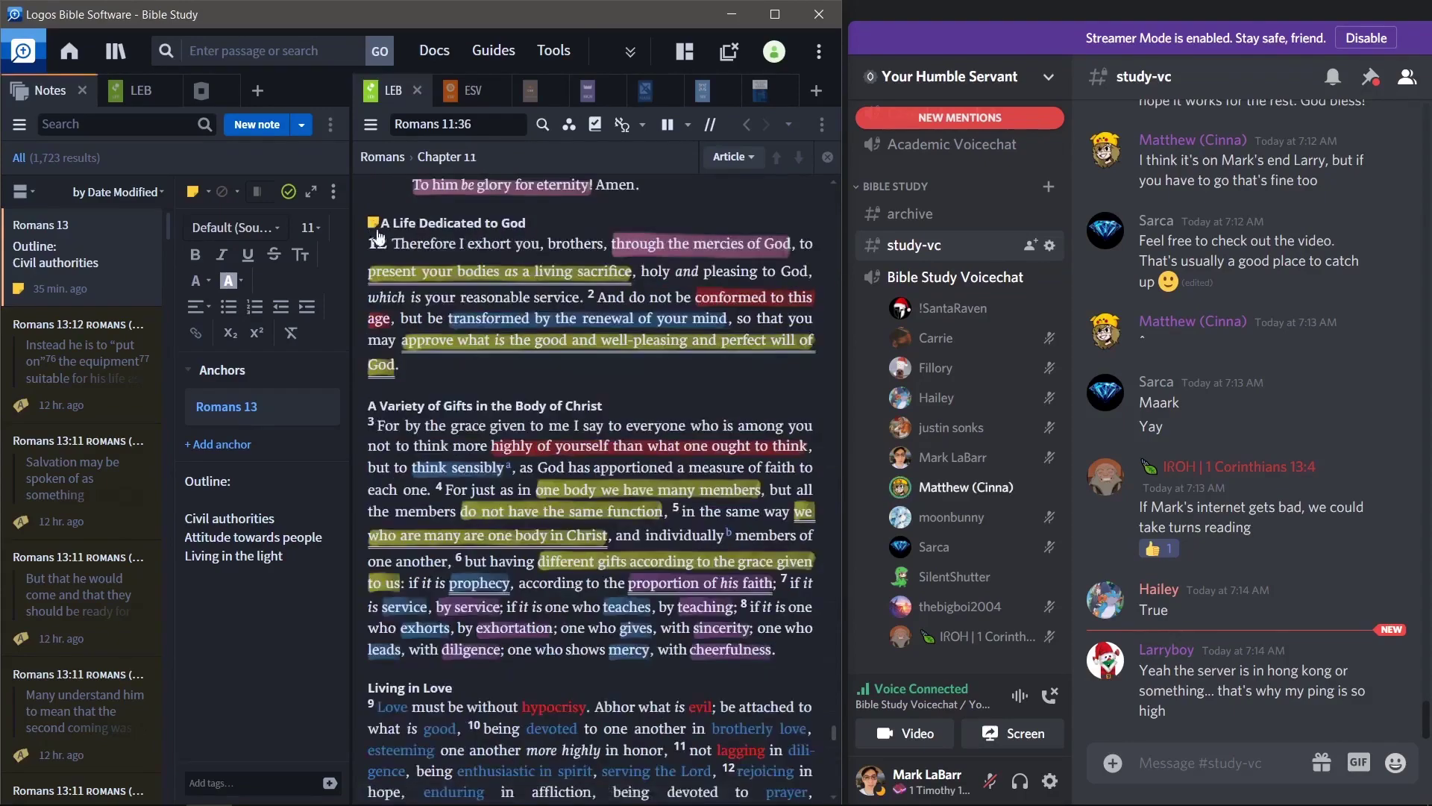
pyautogui.scroll(-3, 485, 405)
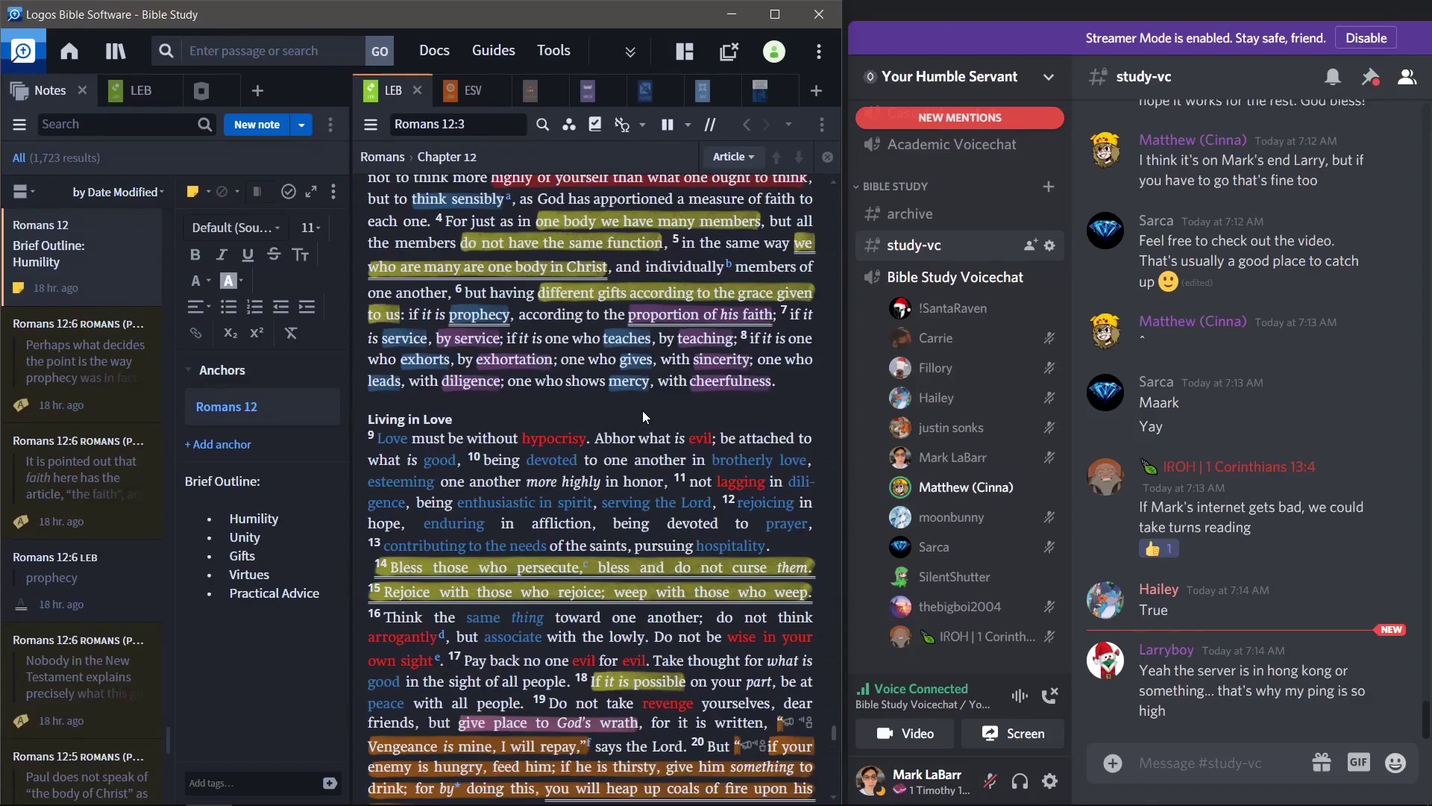
pyautogui.scroll(2, 642, 410)
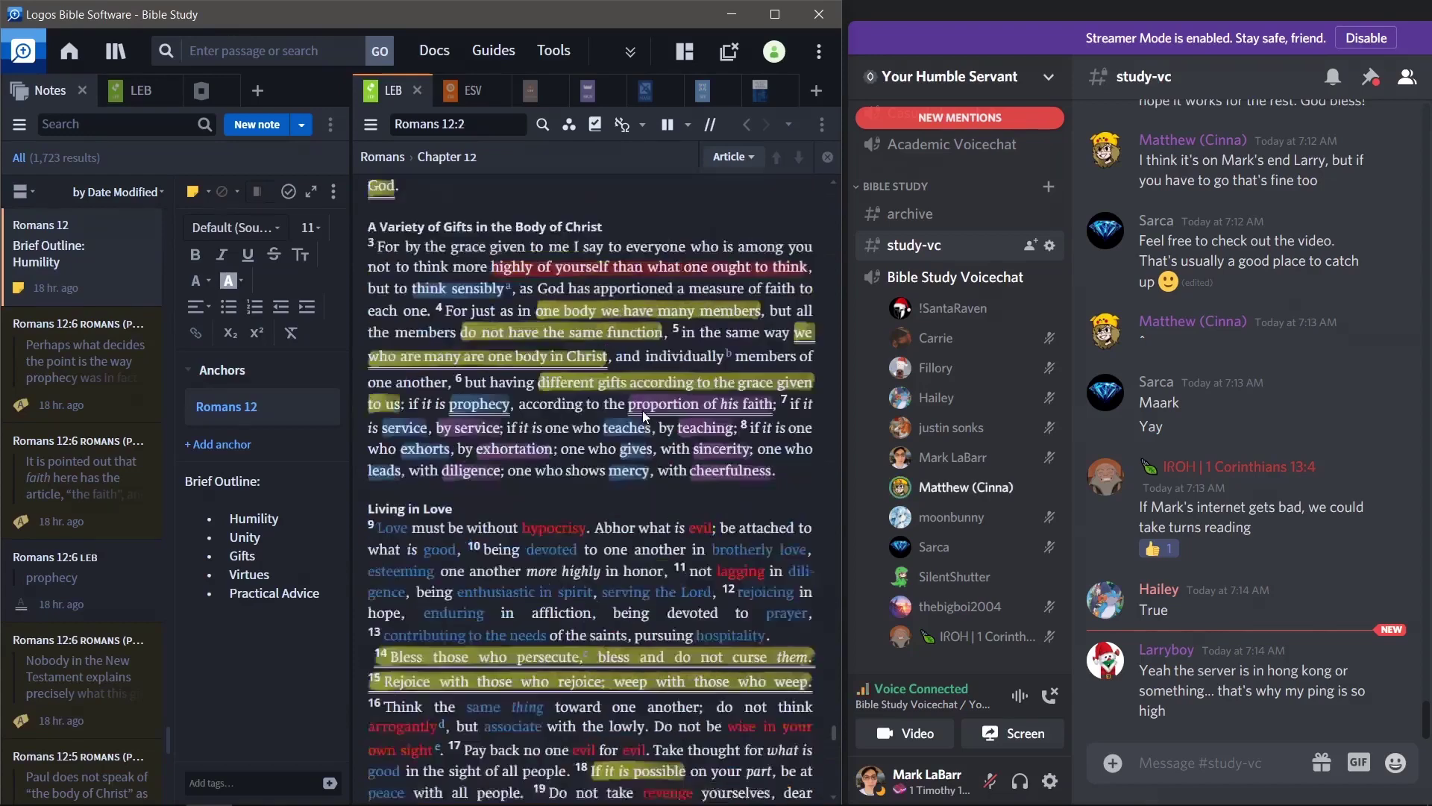
pyautogui.scroll(1, 642, 410)
pyautogui.scroll(1, 643, 411)
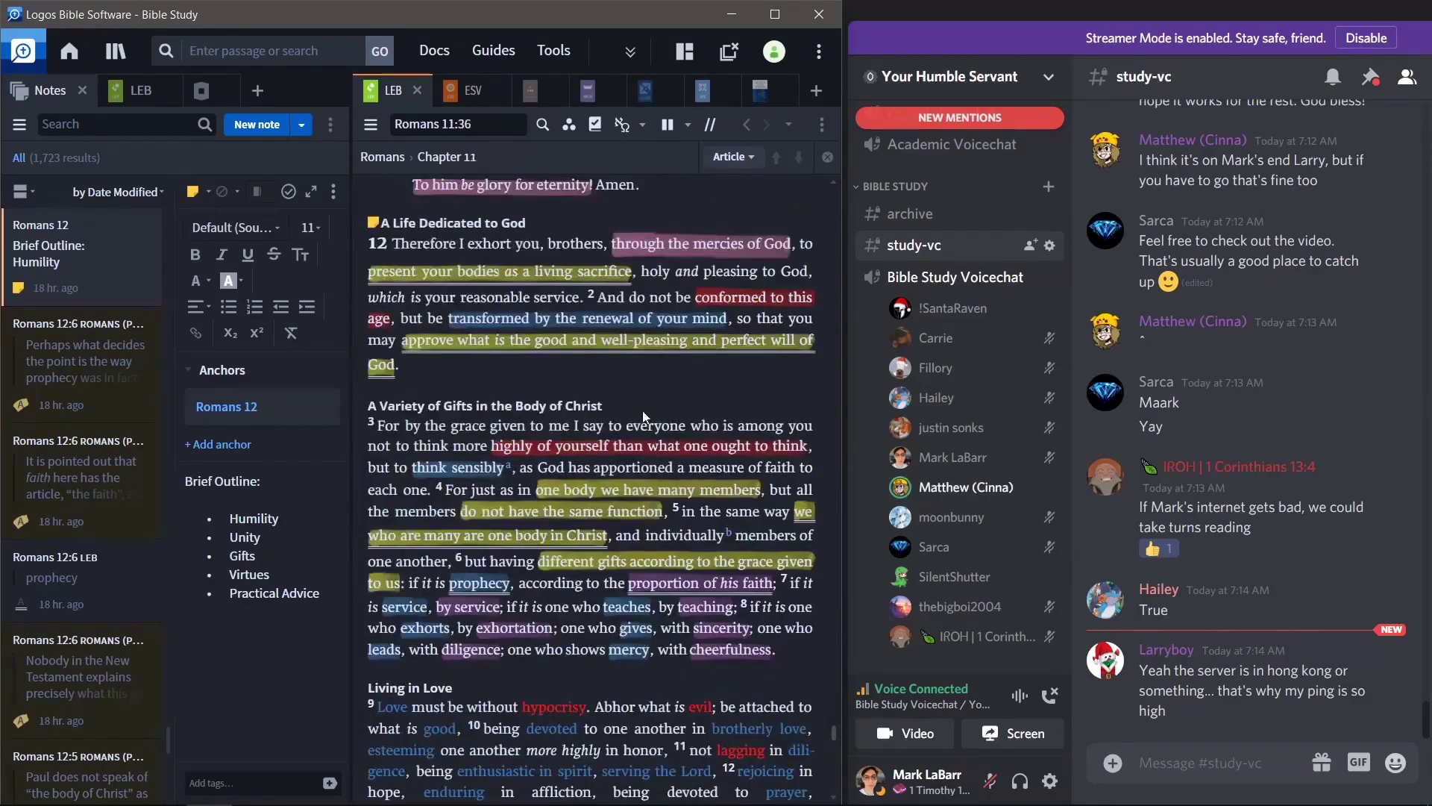
pyautogui.scroll(-4, 642, 410)
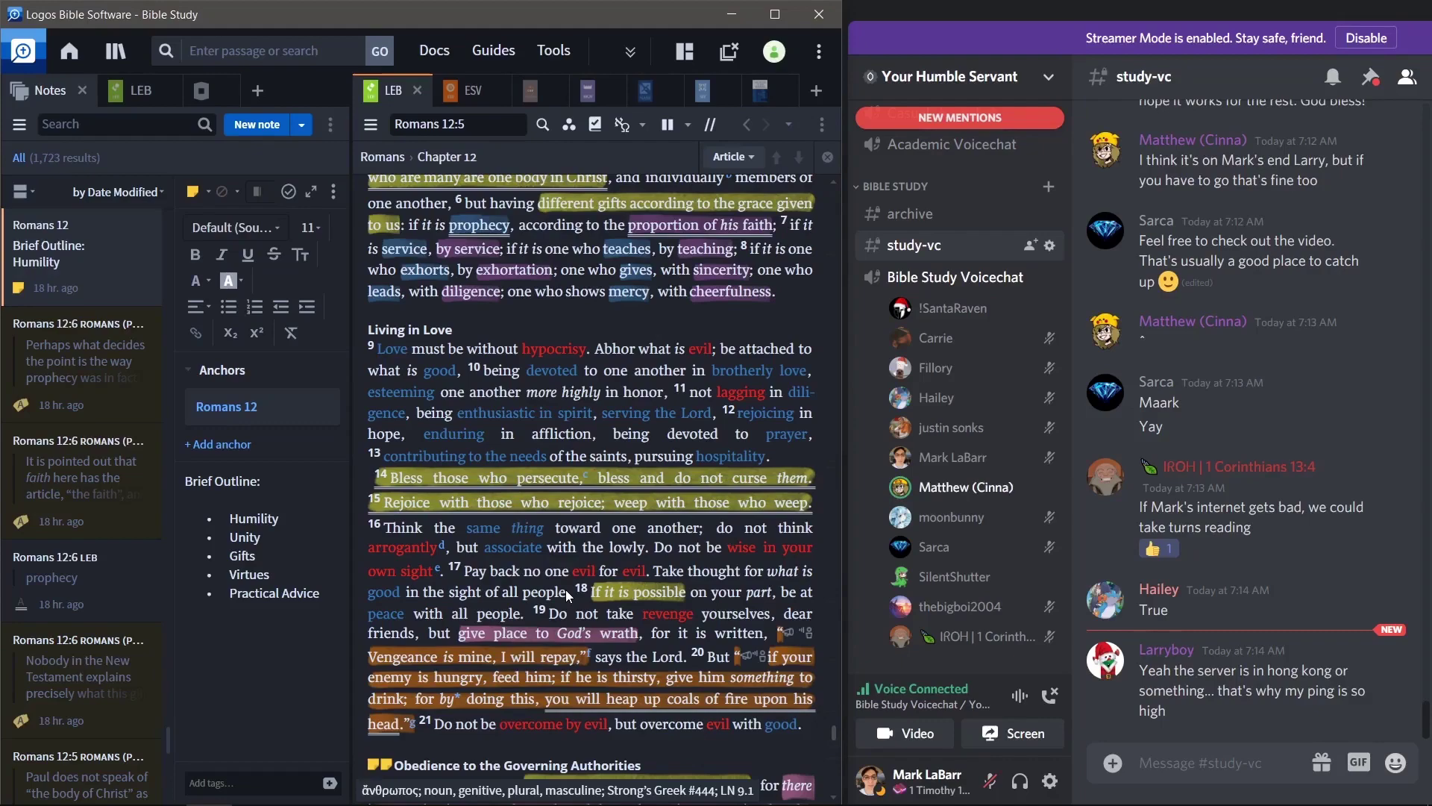
# Unmute the microphone in Discord and go back toward the start of Romans 12 in Logos.
pyautogui.click(989, 780)
pyautogui.click(616, 324)
pyautogui.scroll(5, 617, 323)
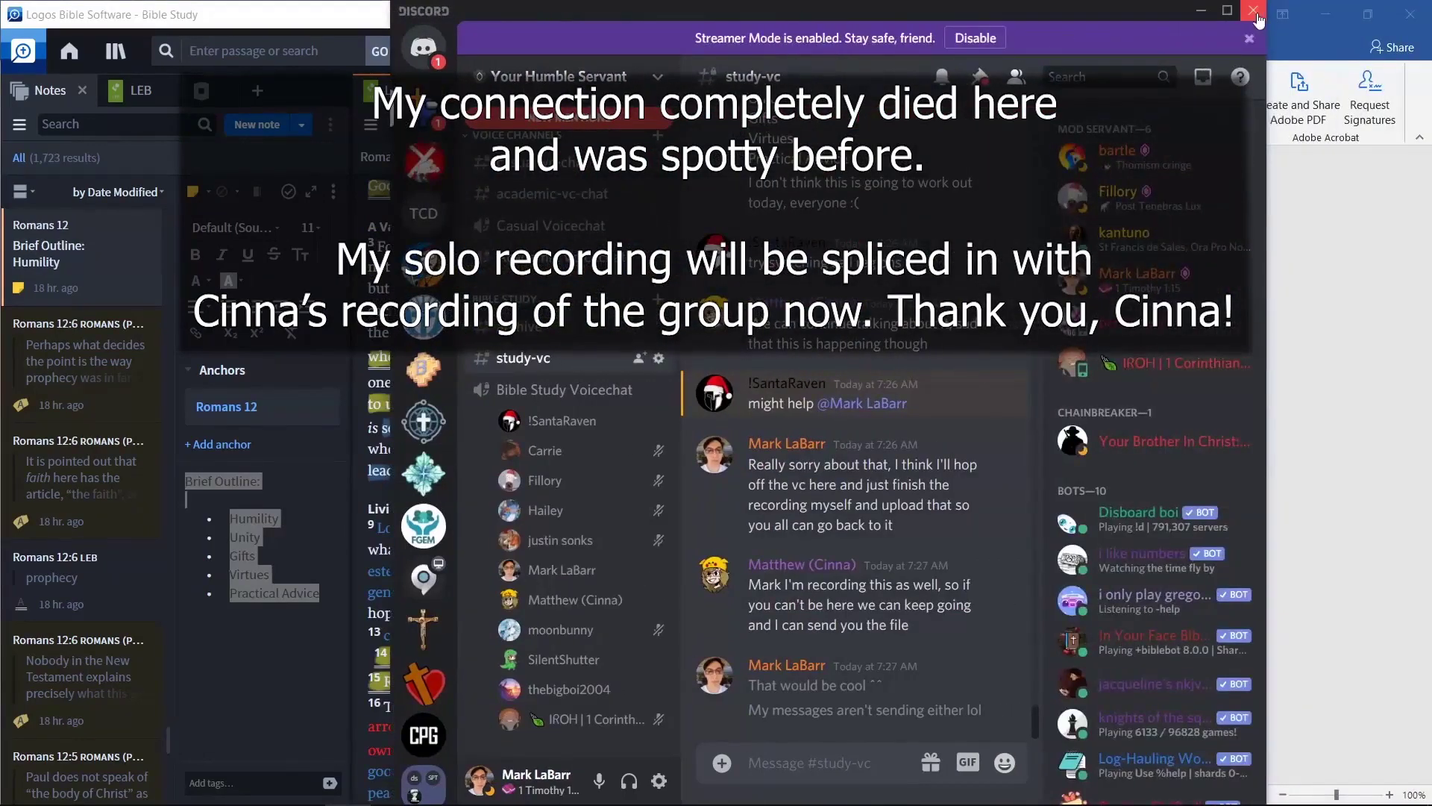
# Close the Discord window, bring up Logos maximized, and look over the sections of Romans 12 in the LEB.
pyautogui.click(1254, 12)
pyautogui.click(351, 790)
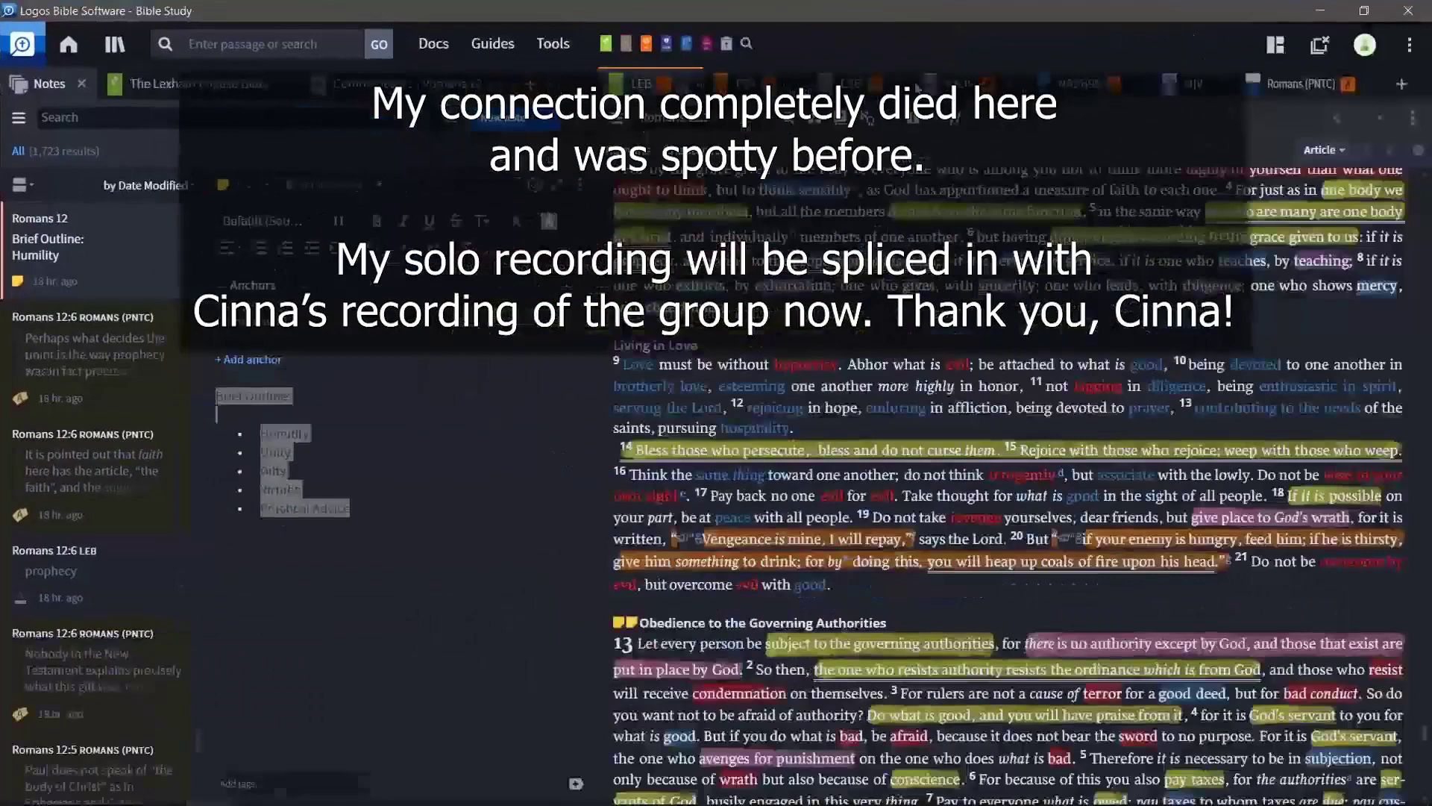
pyautogui.scroll(5, 962, 321)
pyautogui.scroll(-3, 962, 320)
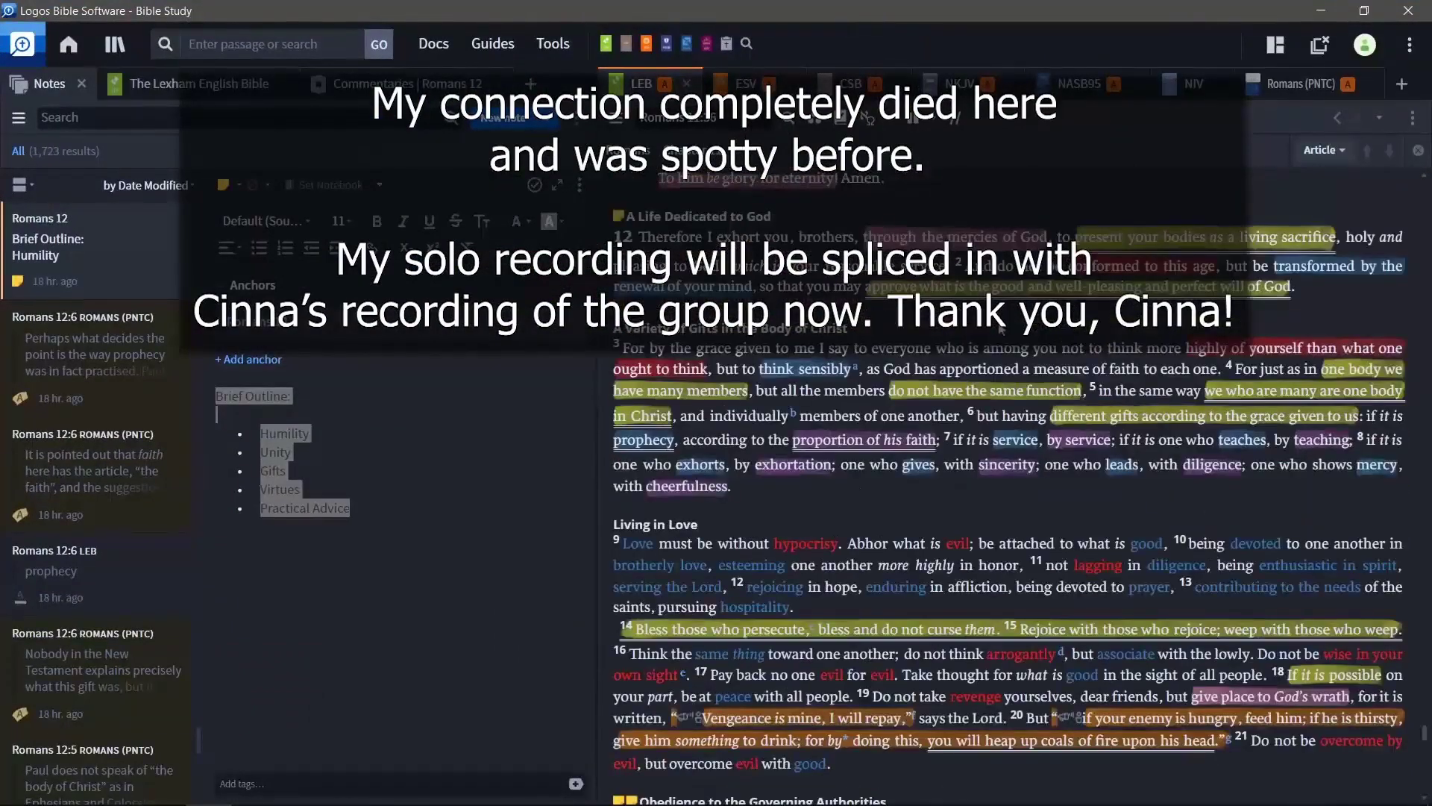
pyautogui.scroll(-2, 1003, 329)
pyautogui.scroll(2, 1015, 328)
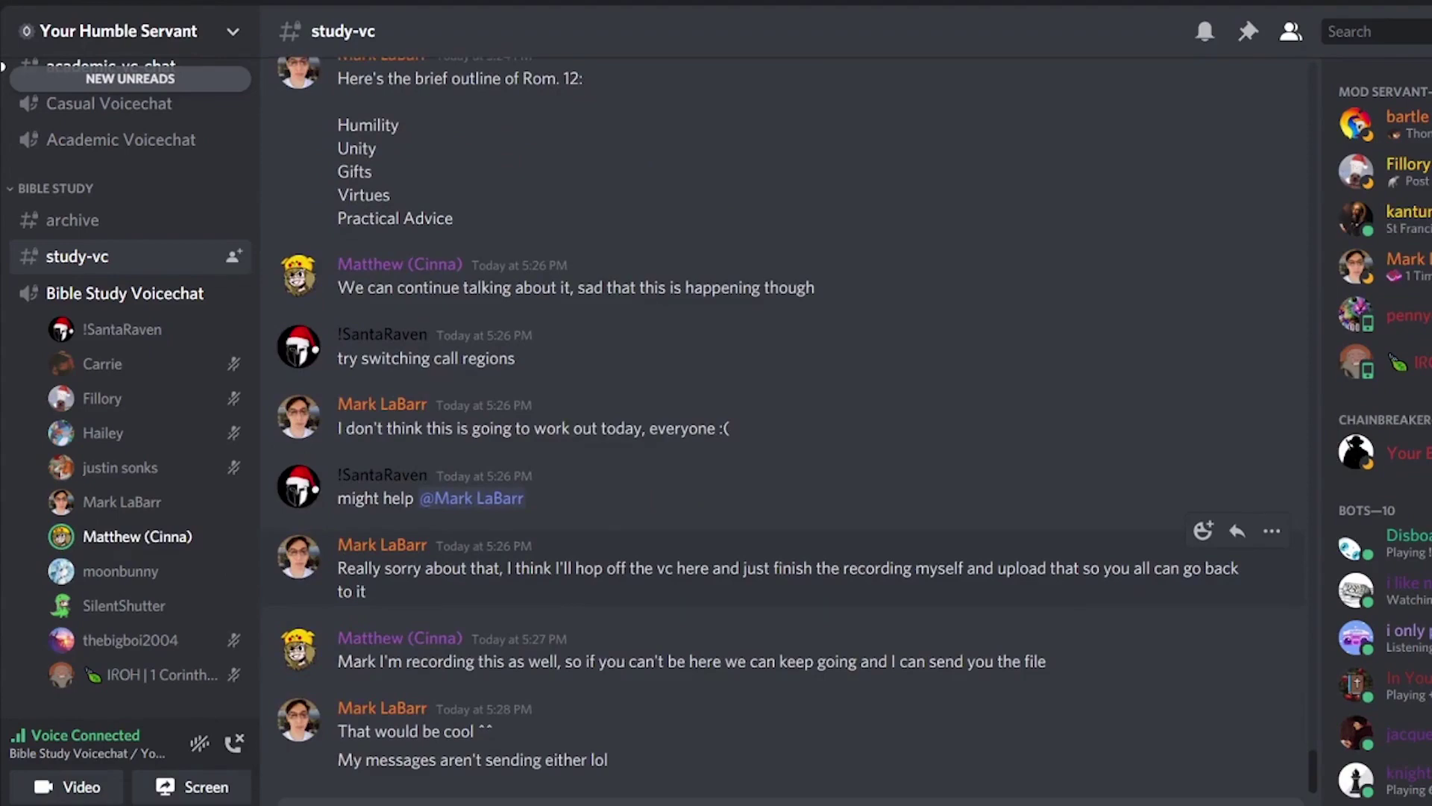
# In Logos, mark out the gifts list in Romans 12:6–8 of the LEB, including prophecy "according to the proportion of his faith".
pyautogui.scroll(1, 131, 283)
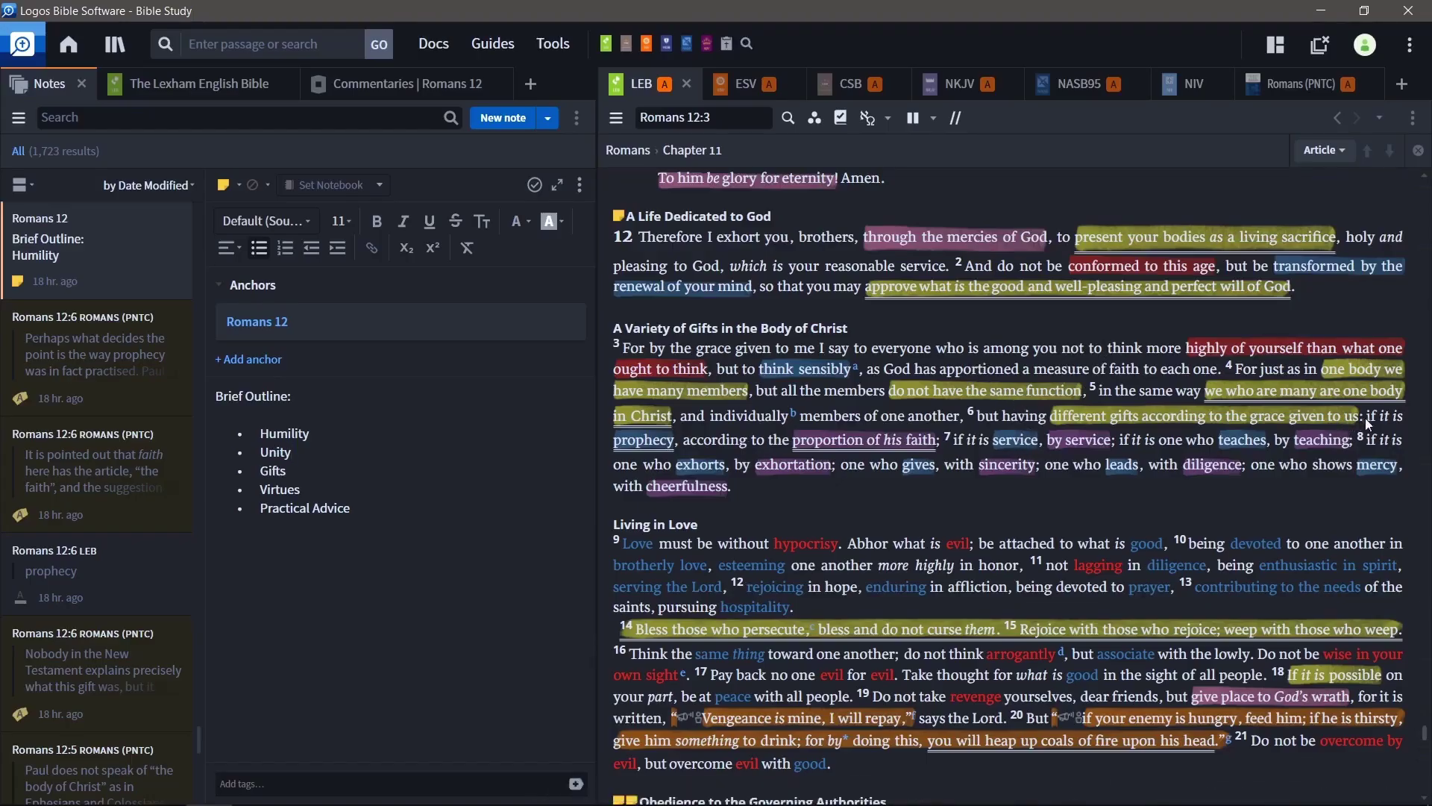
pyautogui.moveTo(1368, 418); pyautogui.dragTo(1344, 495)
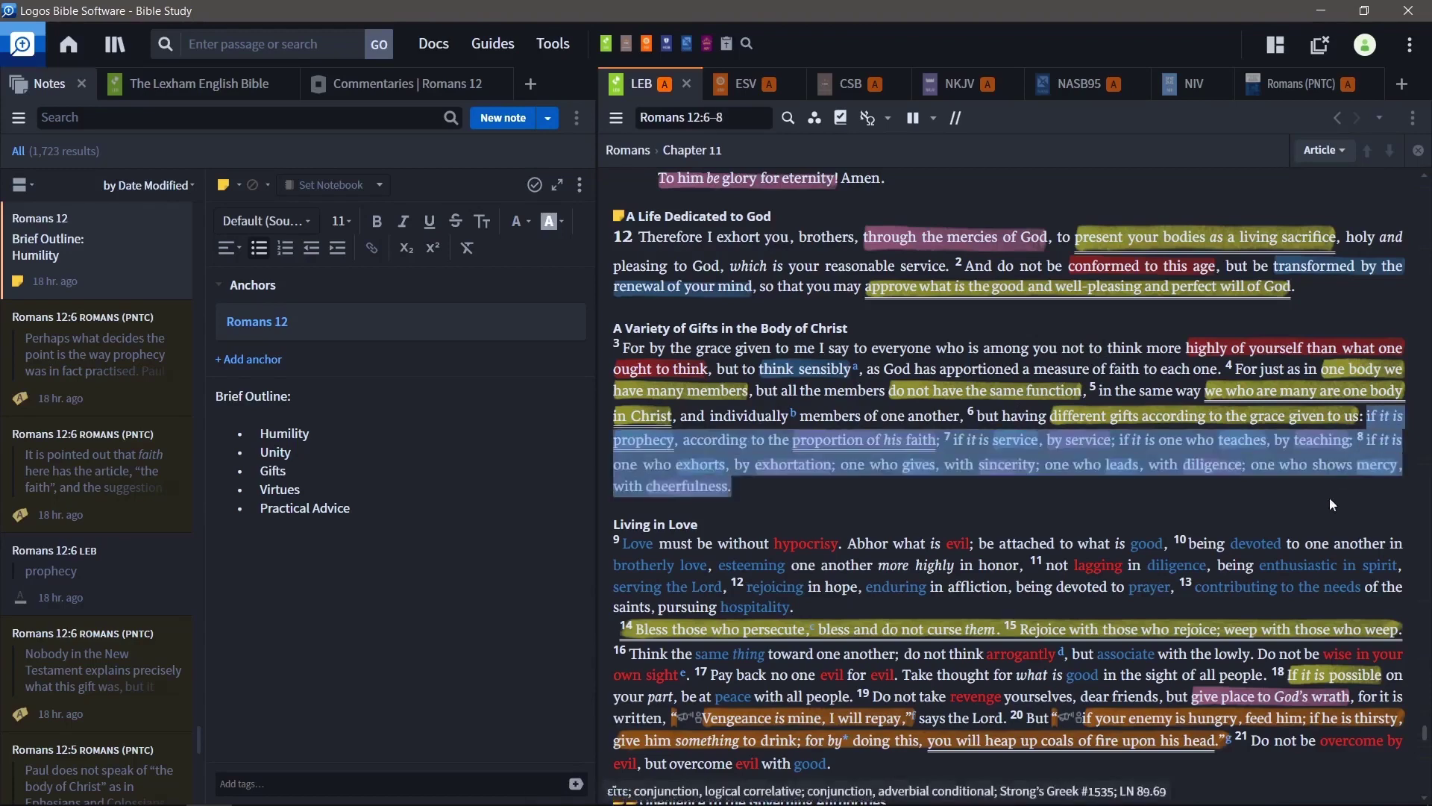
pyautogui.click(840, 499)
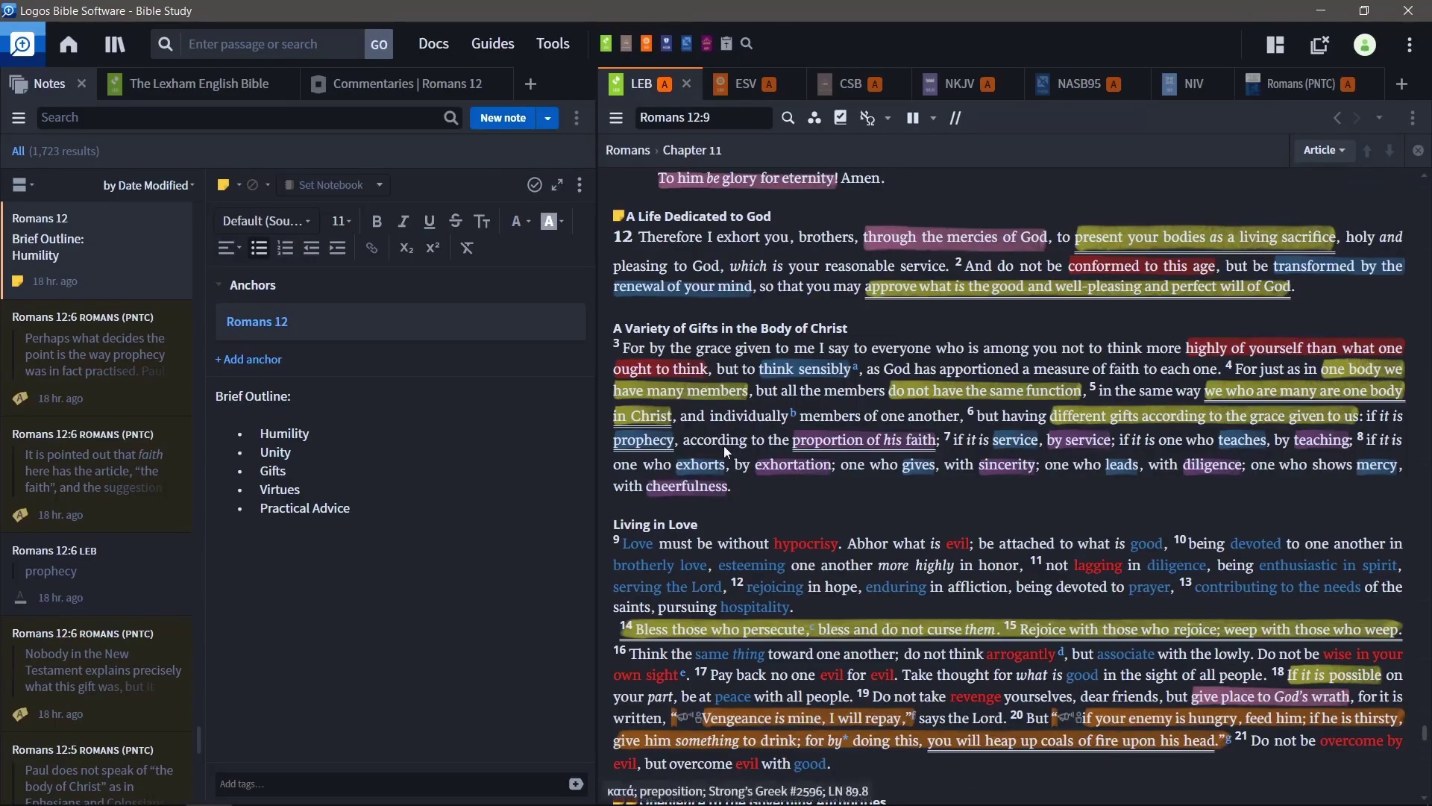
pyautogui.click(646, 448)
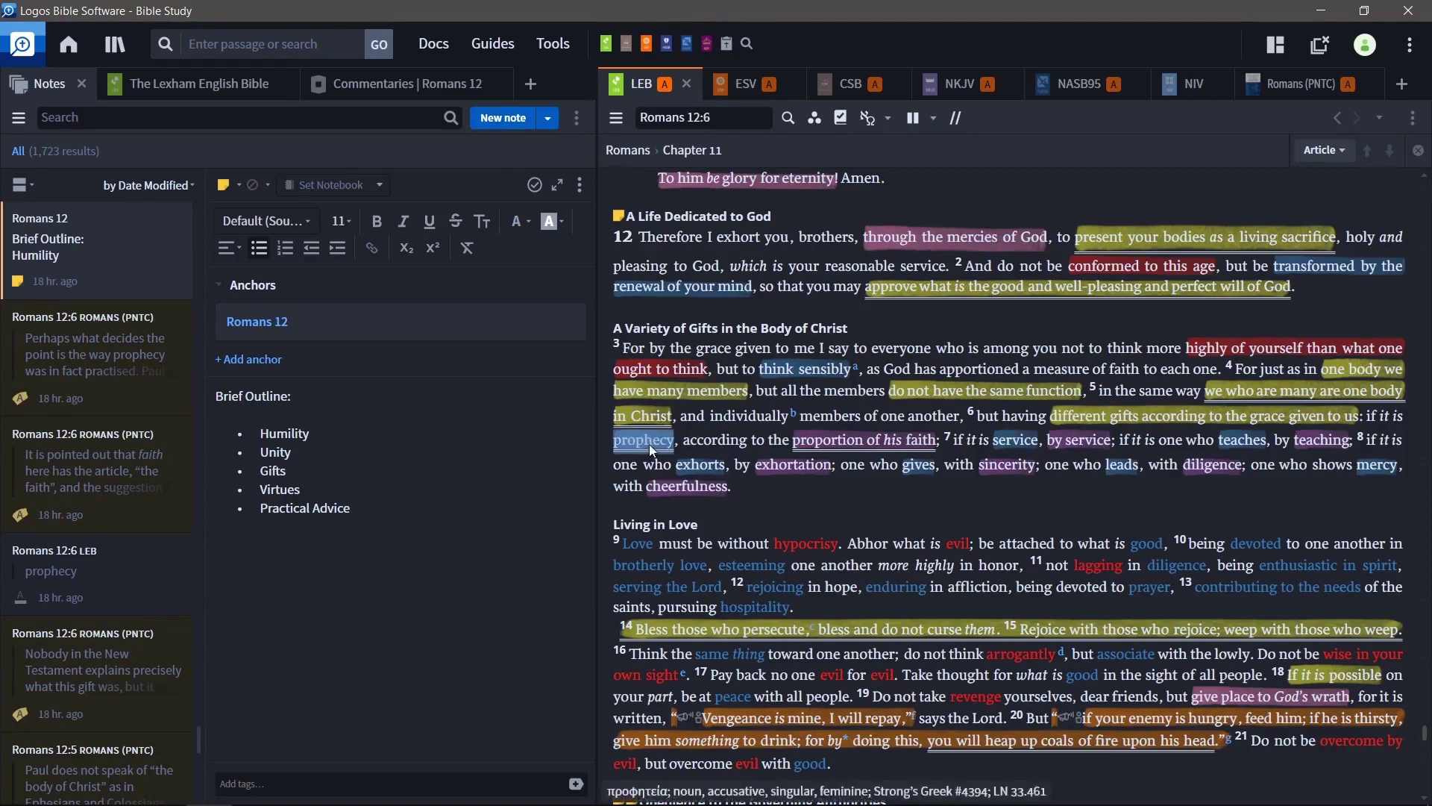
pyautogui.moveTo(752, 467); pyautogui.dragTo(925, 449)
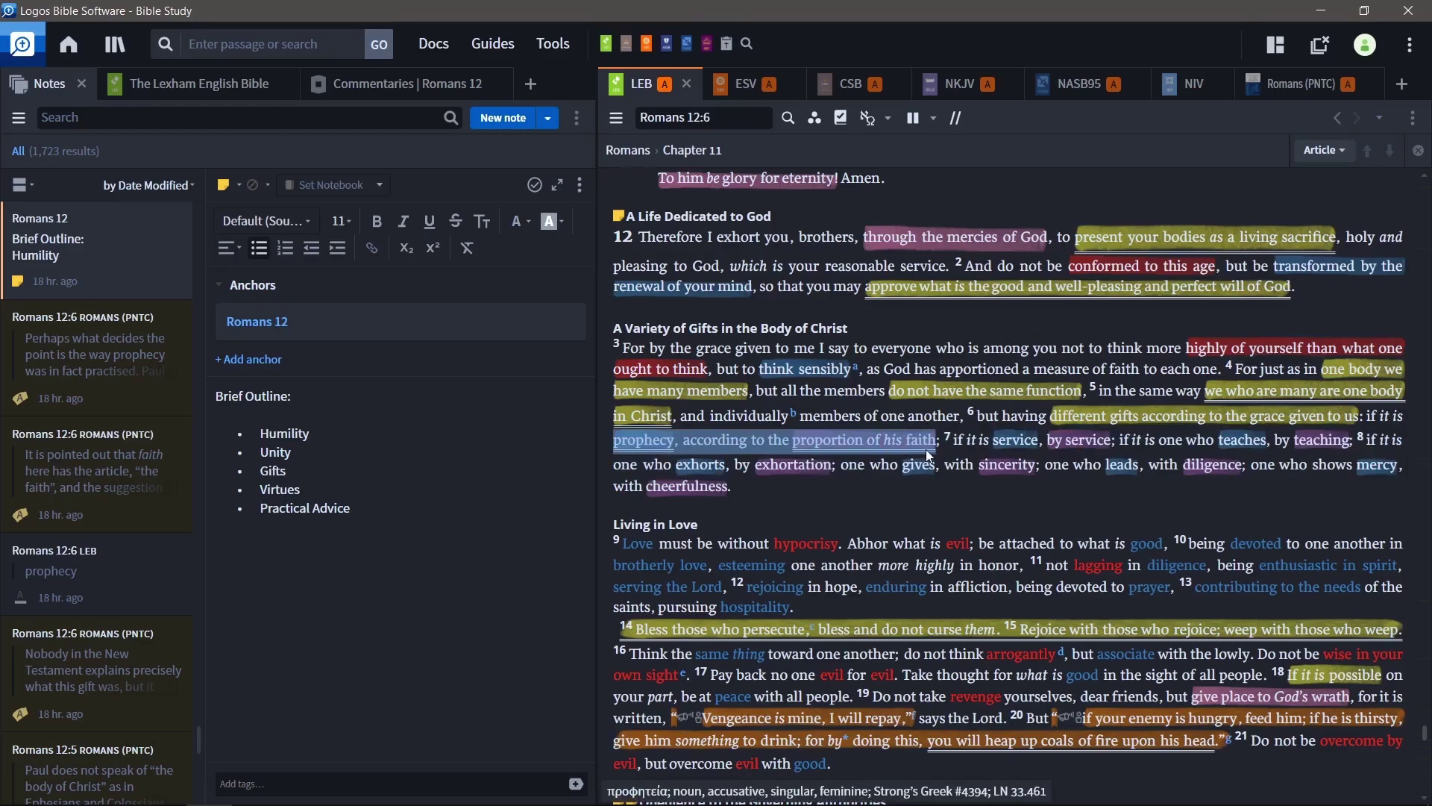
pyautogui.click(839, 421)
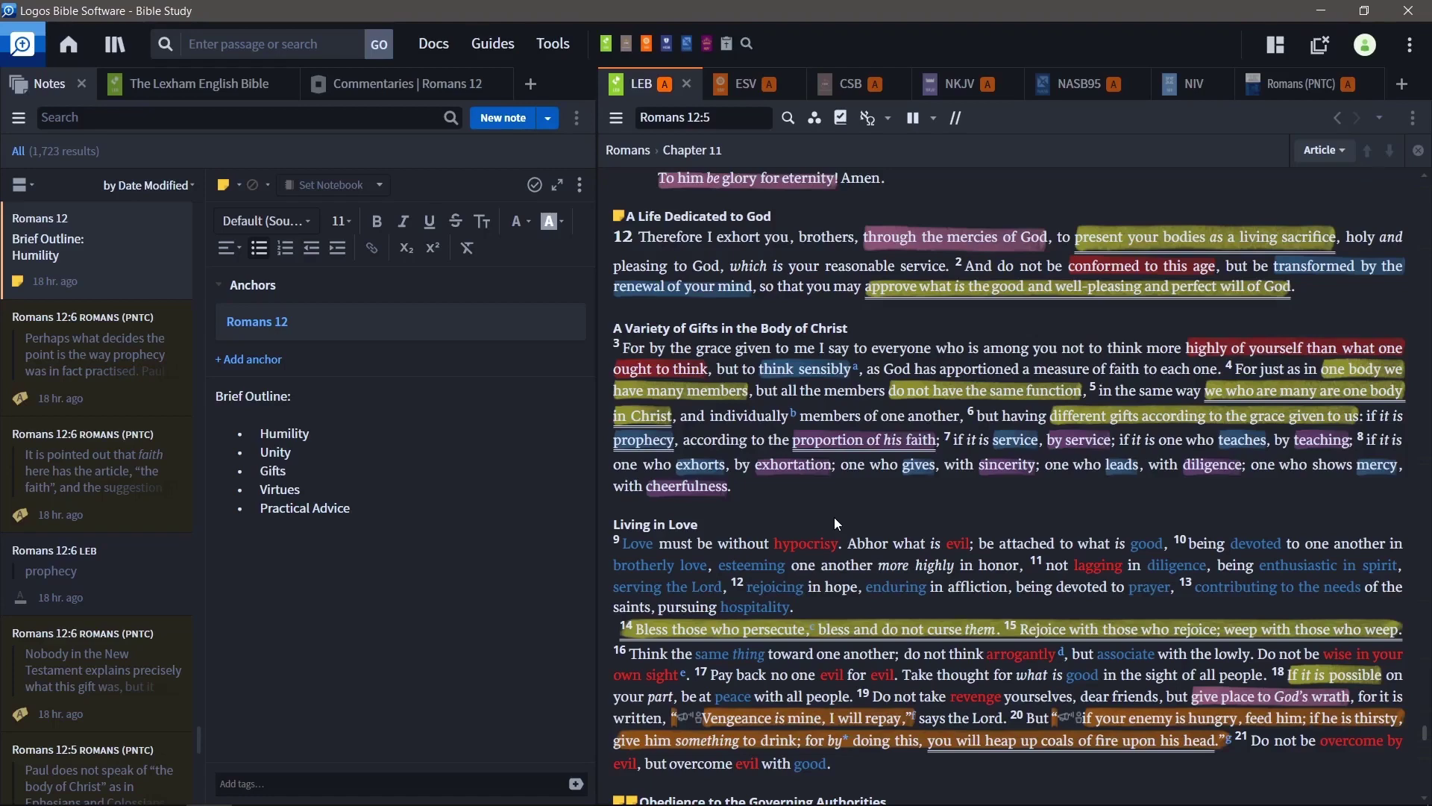
# Go to Romans 12:6 in the PNTC Romans commentary, read its highlighted remarks on prophecy, and return to the LEB.
pyautogui.click(1273, 82)
pyautogui.scroll(-8, 1037, 275)
pyautogui.scroll(-6, 1037, 274)
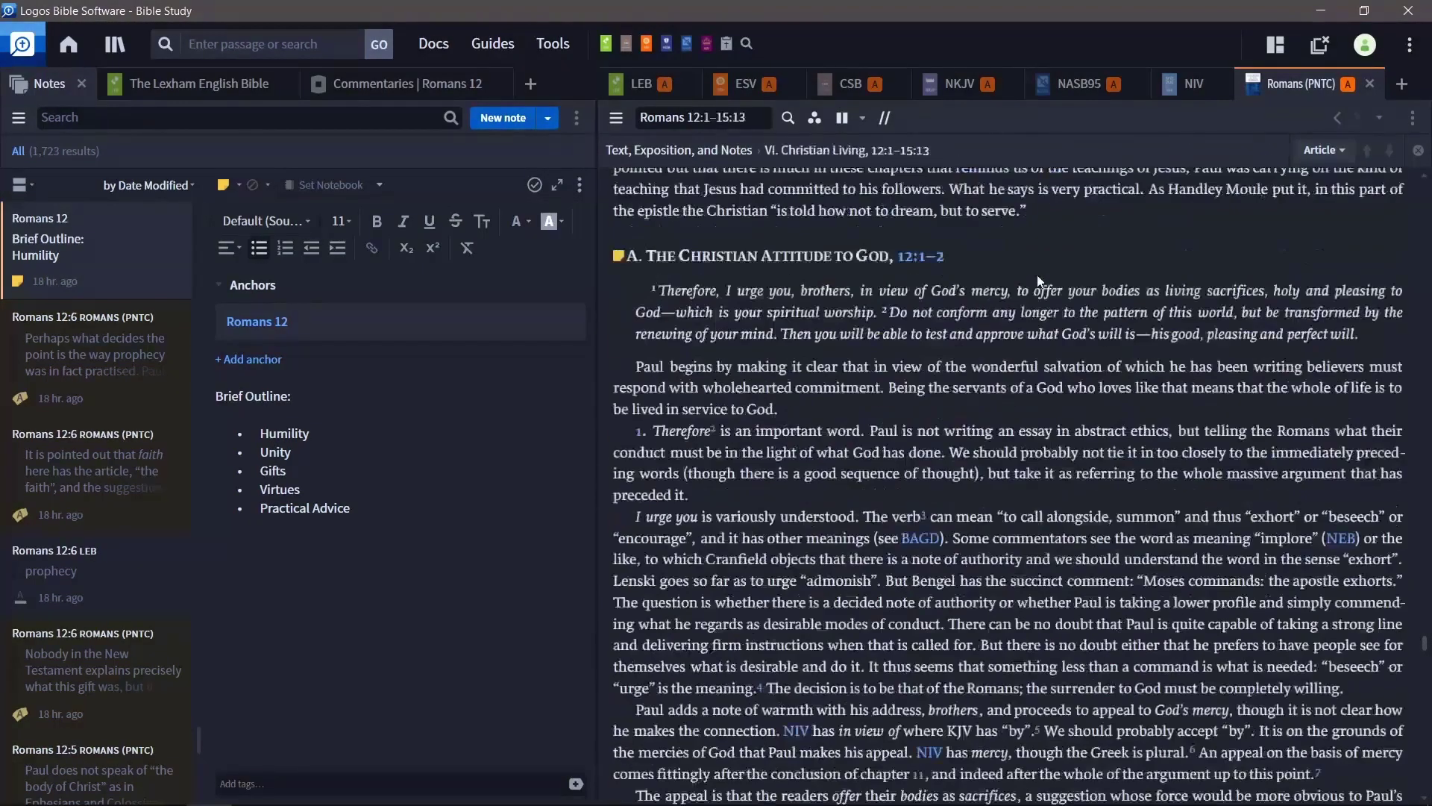
pyautogui.click(692, 117)
pyautogui.write('12:6')
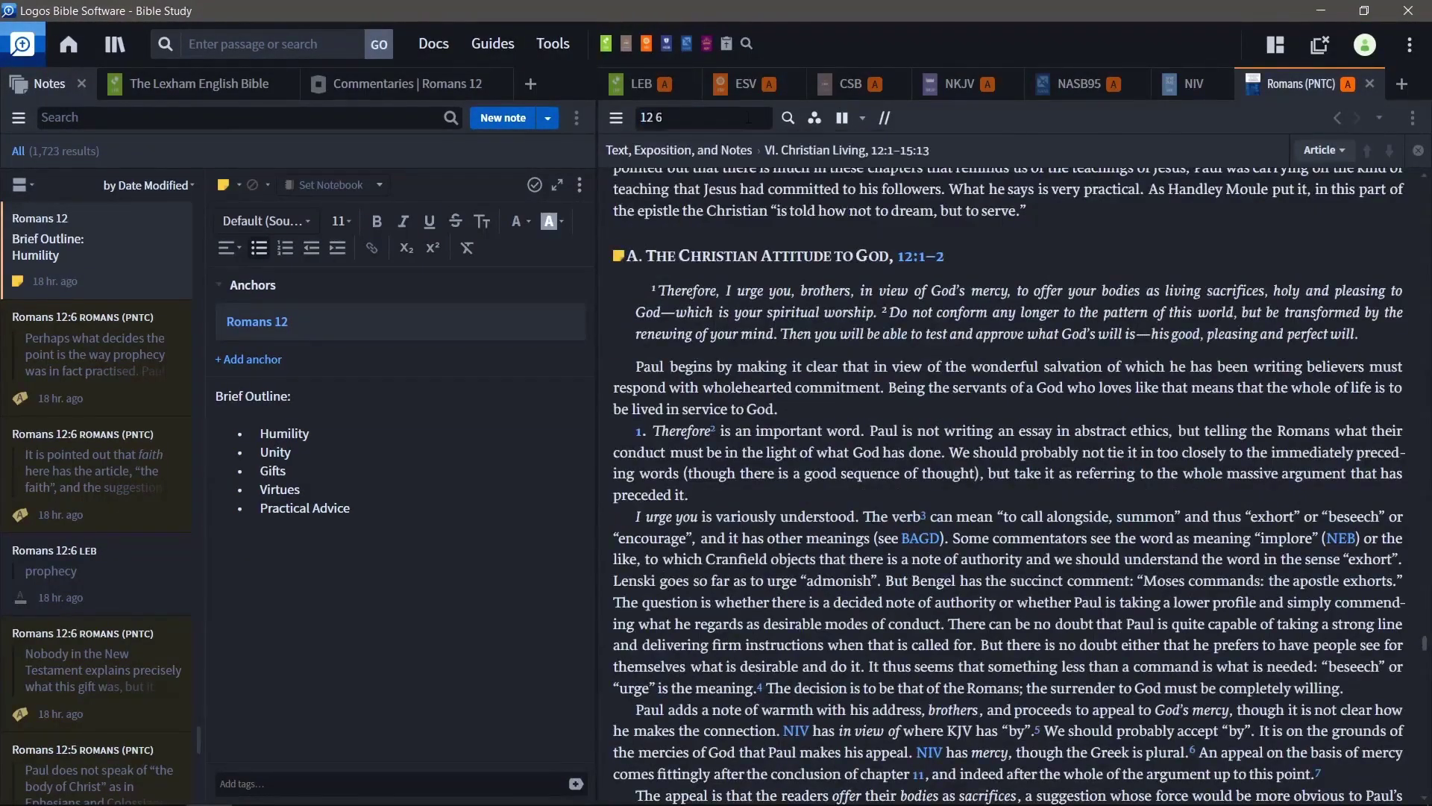
pyautogui.press('Return')
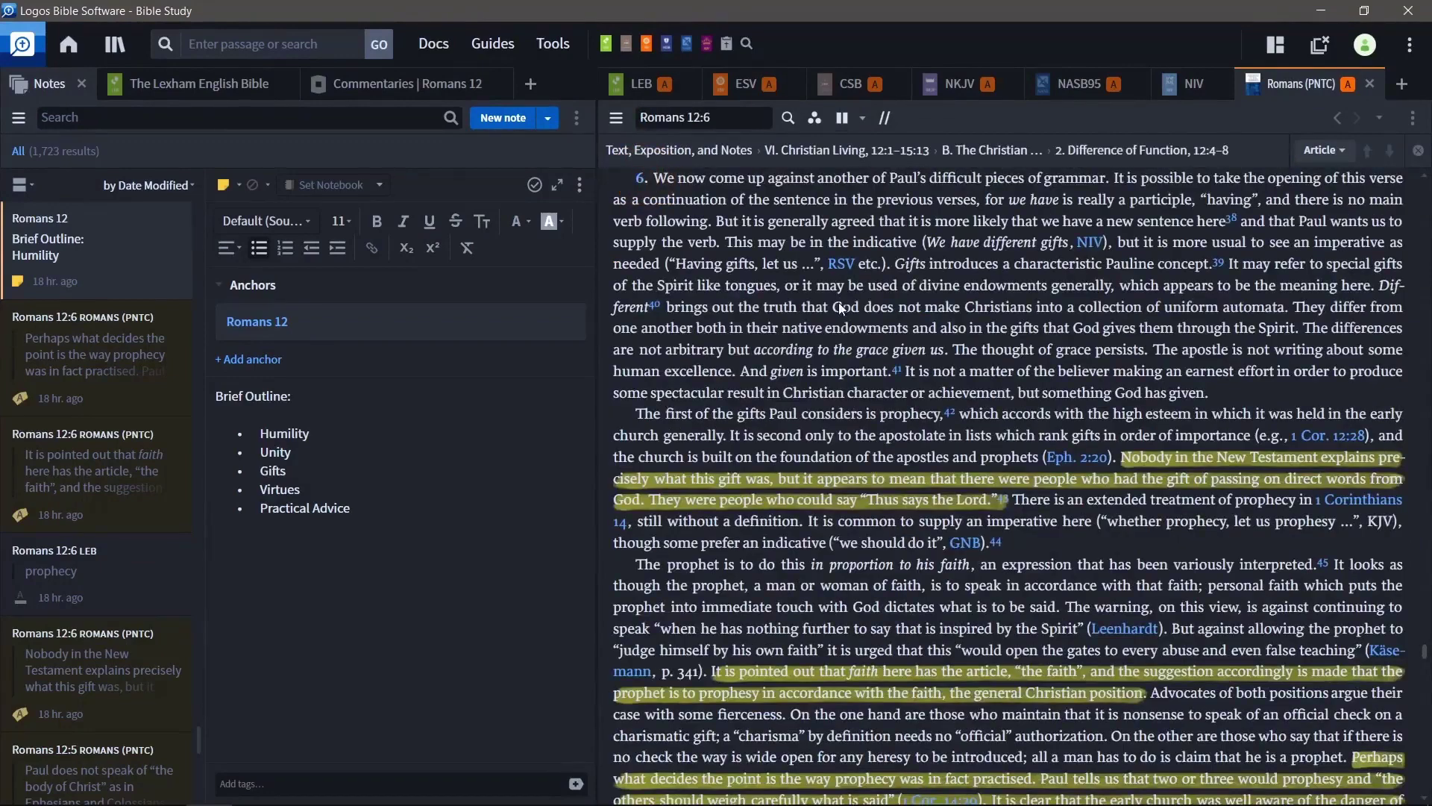
pyautogui.scroll(-3, 841, 308)
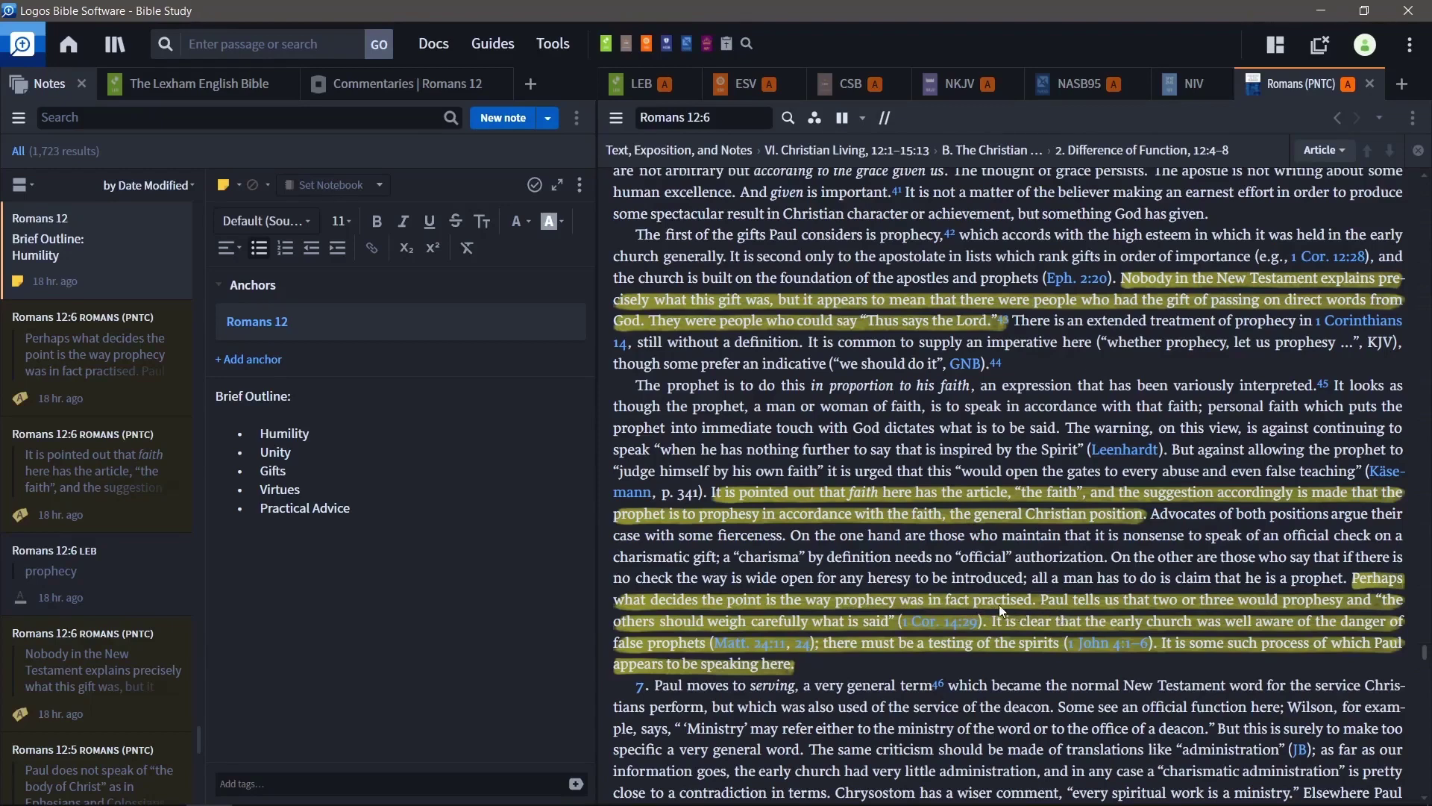
pyautogui.moveTo(968, 629)
pyautogui.click(640, 84)
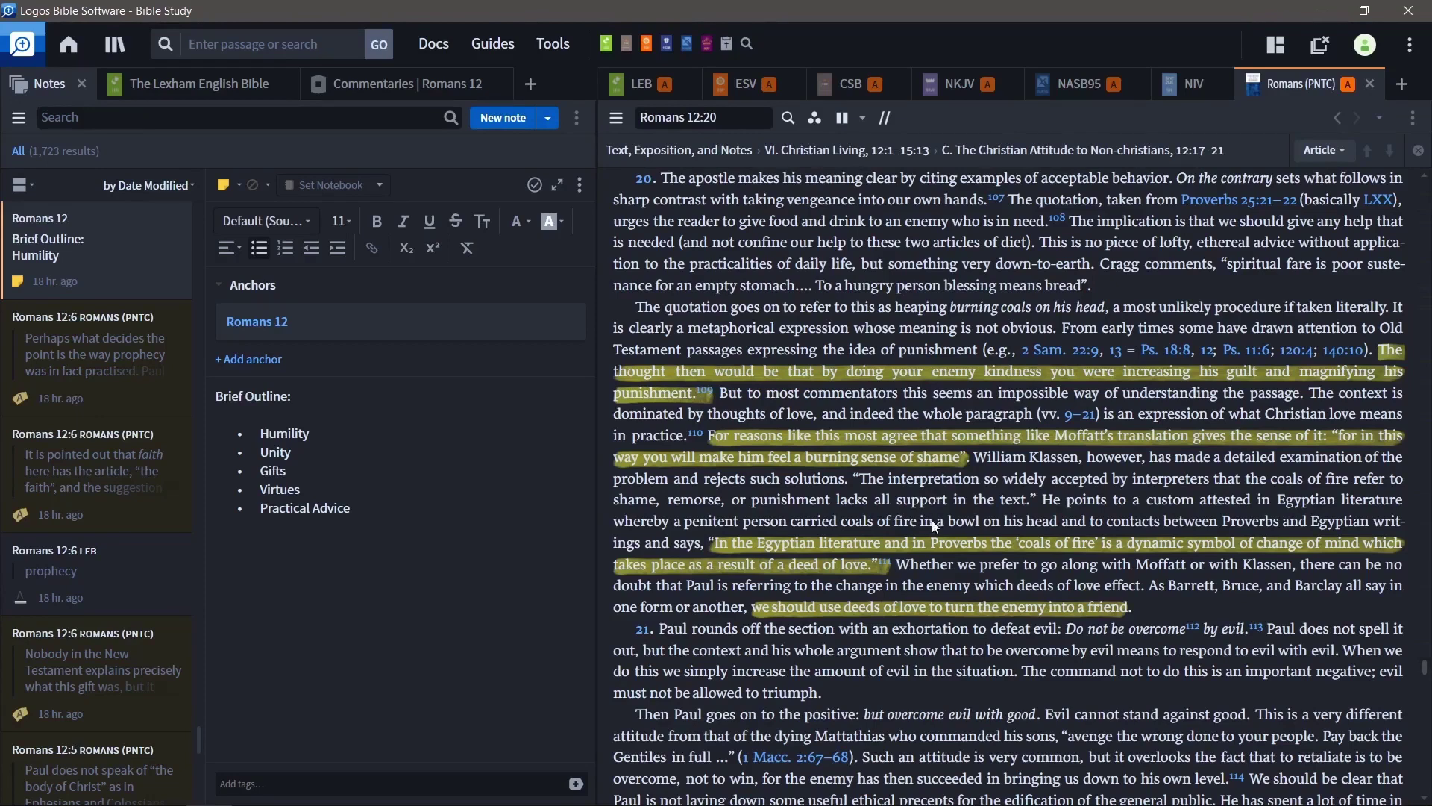
# In the PNTC commentary on Romans 12:20, mark out the coals-of-fire custom and the line about turning the enemy into a friend.
pyautogui.moveTo(686, 521); pyautogui.dragTo(1264, 528)
pyautogui.click(1157, 483)
pyautogui.moveTo(758, 611); pyautogui.dragTo(1123, 611)
pyautogui.moveTo(776, 610); pyautogui.dragTo(1112, 611)
pyautogui.click(1016, 579)
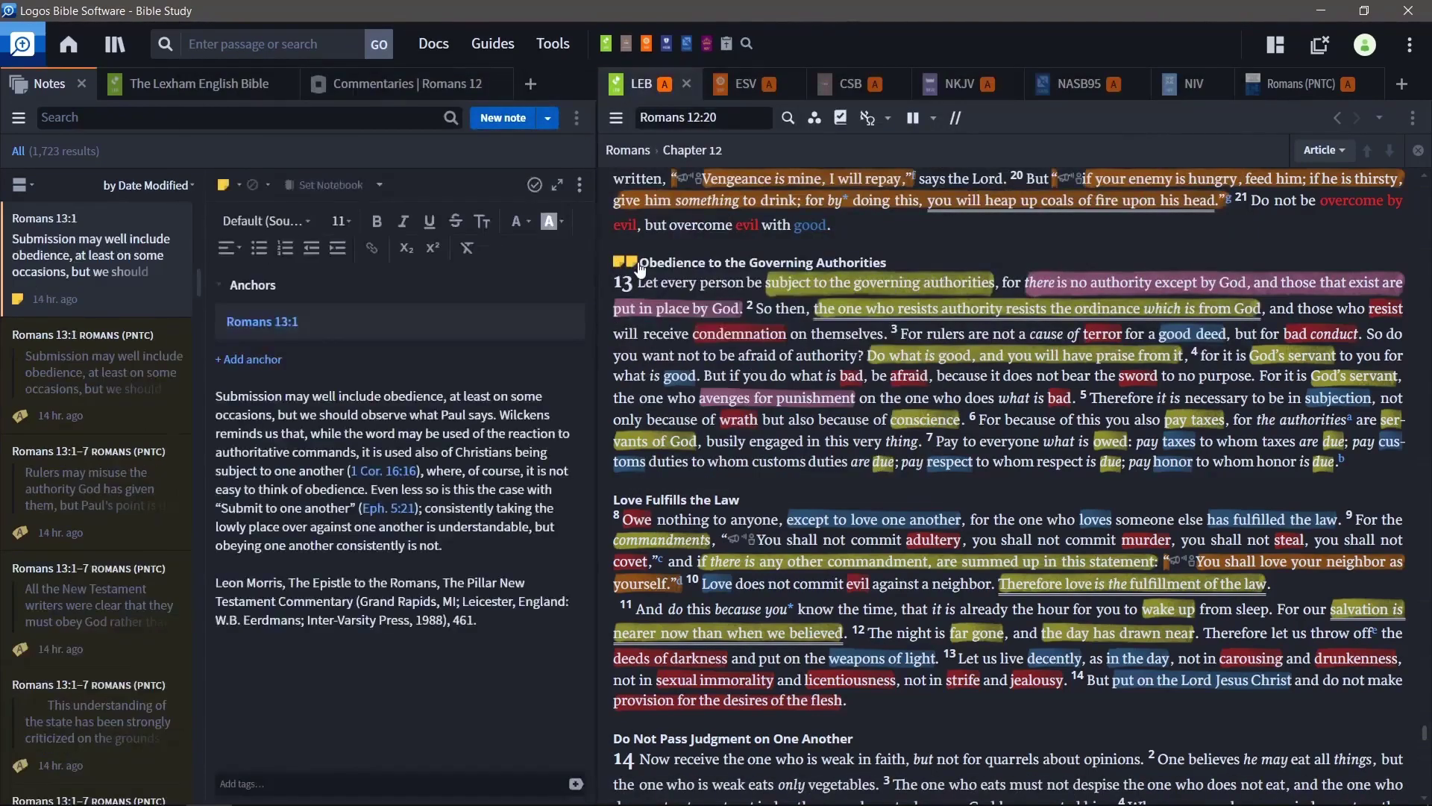
# Open the Romans 13 outline note from the LEB chapter heading and go over it, also checking the neighbouring Romans 13:1 note.
pyautogui.click(638, 266)
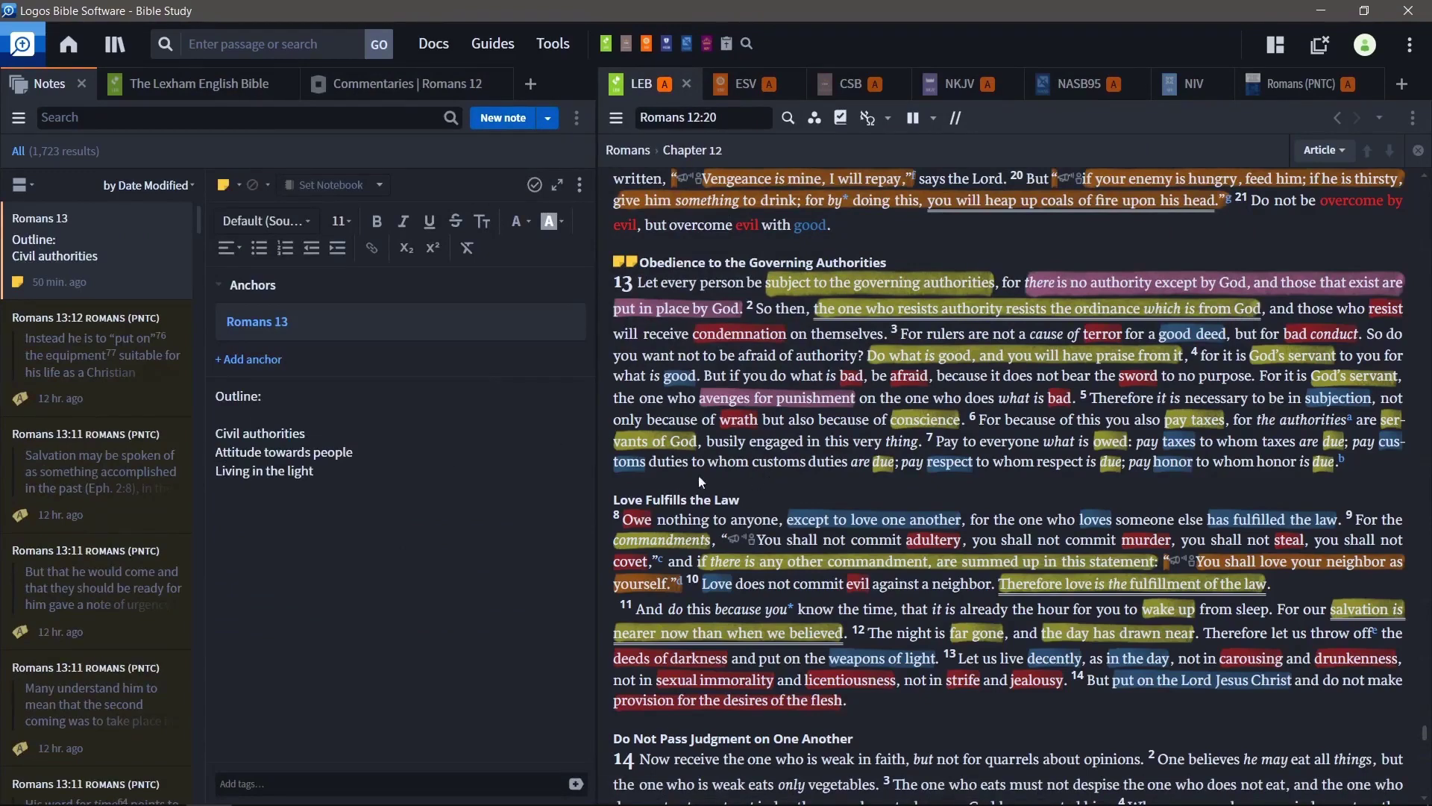
pyautogui.moveTo(316, 471); pyautogui.dragTo(216, 478)
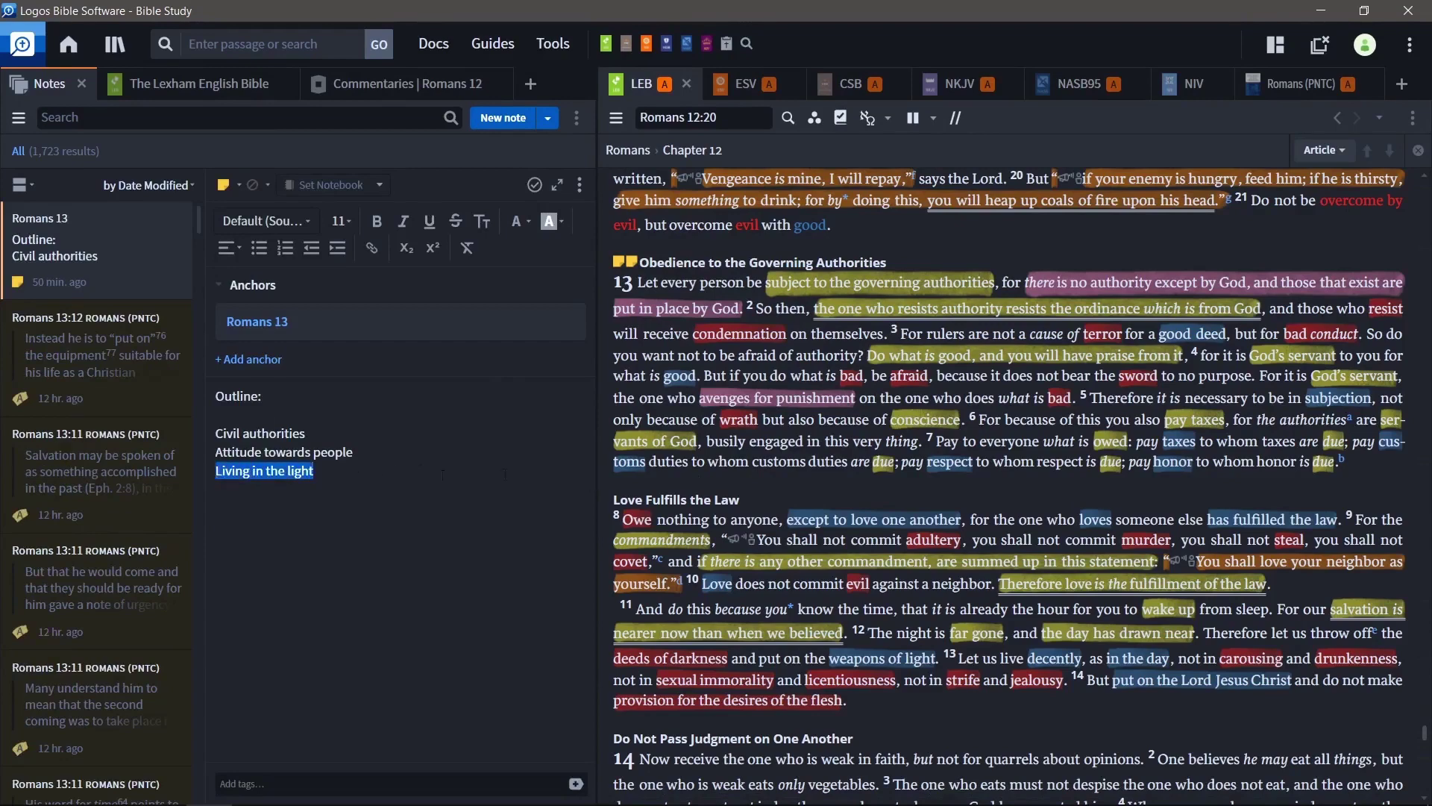
pyautogui.click(750, 490)
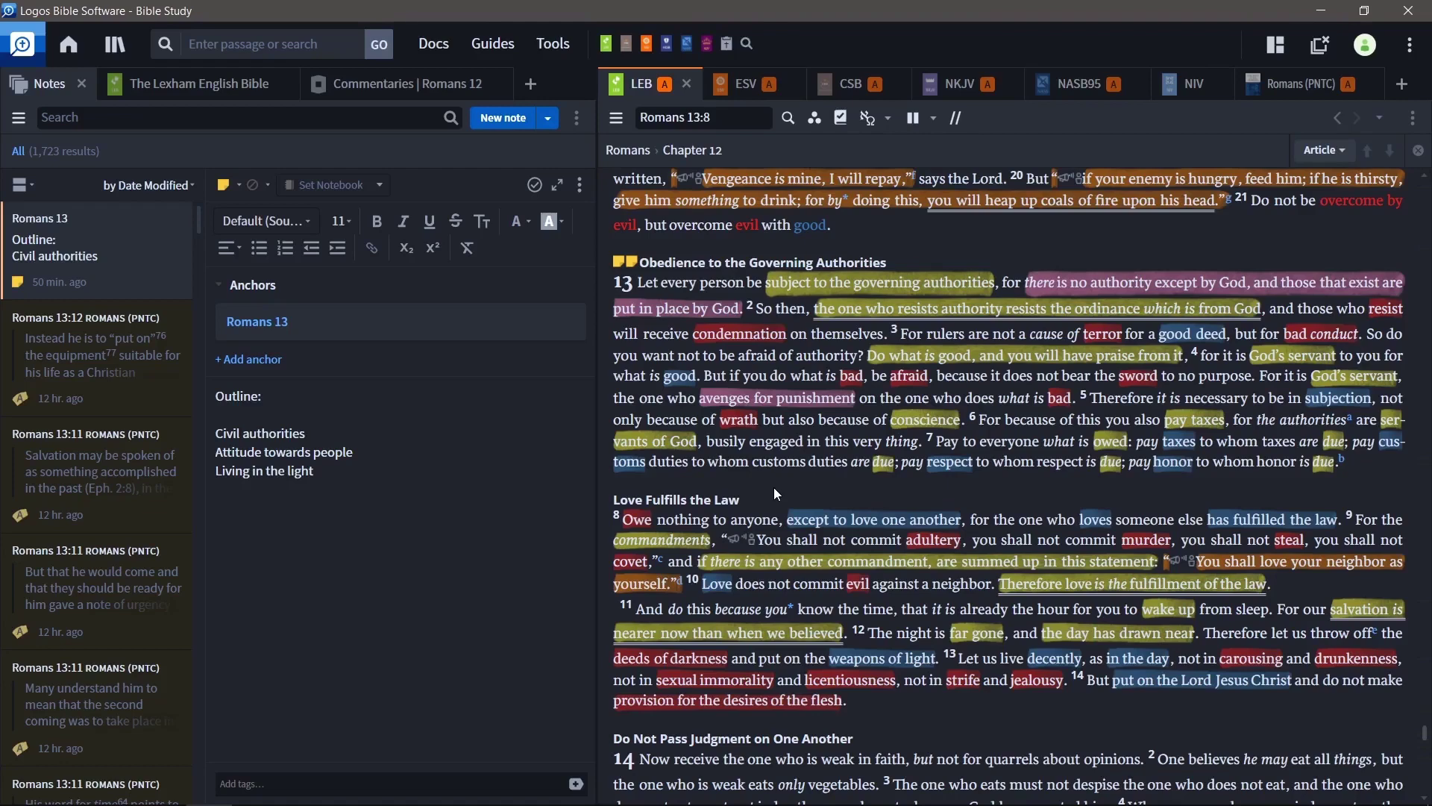
pyautogui.click(625, 264)
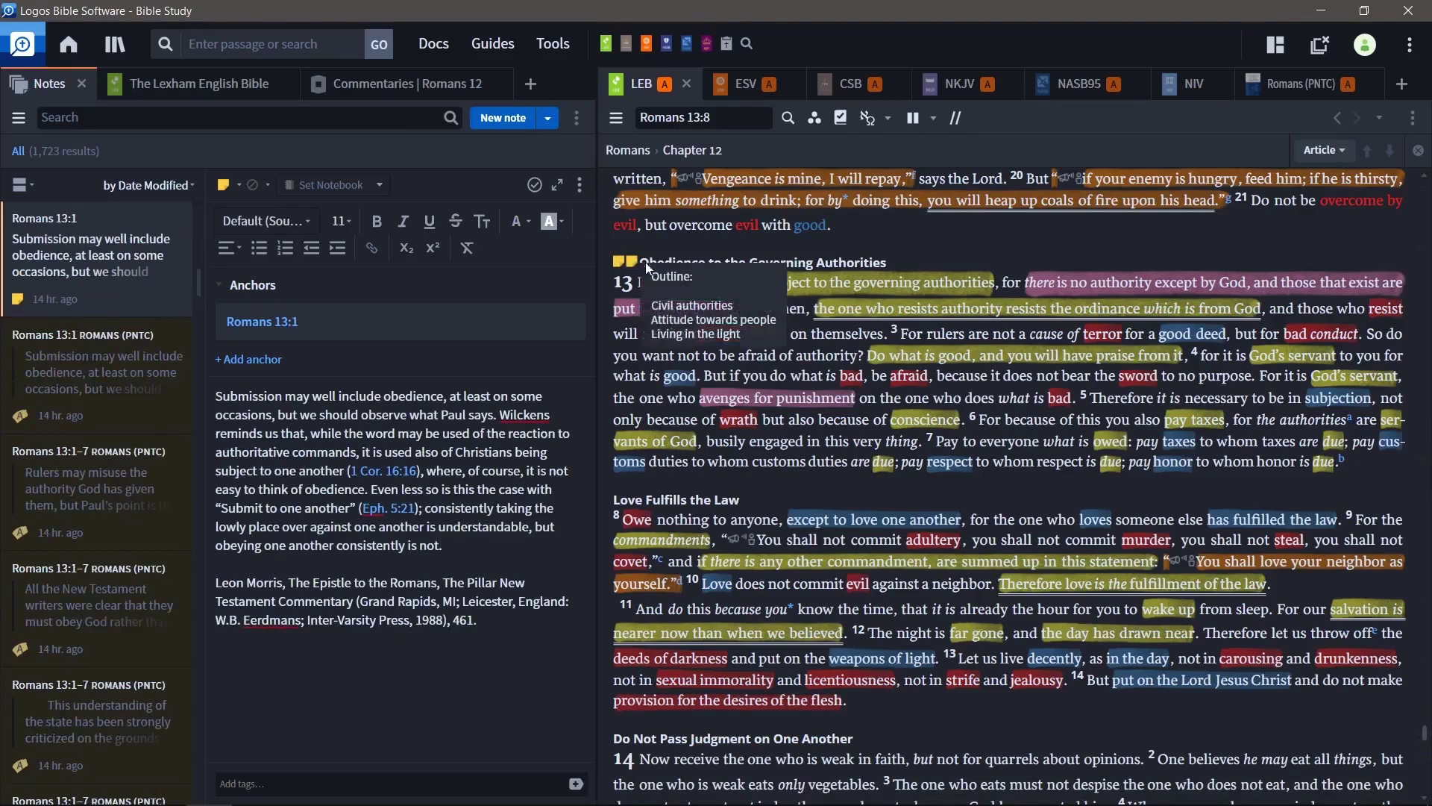
pyautogui.click(632, 262)
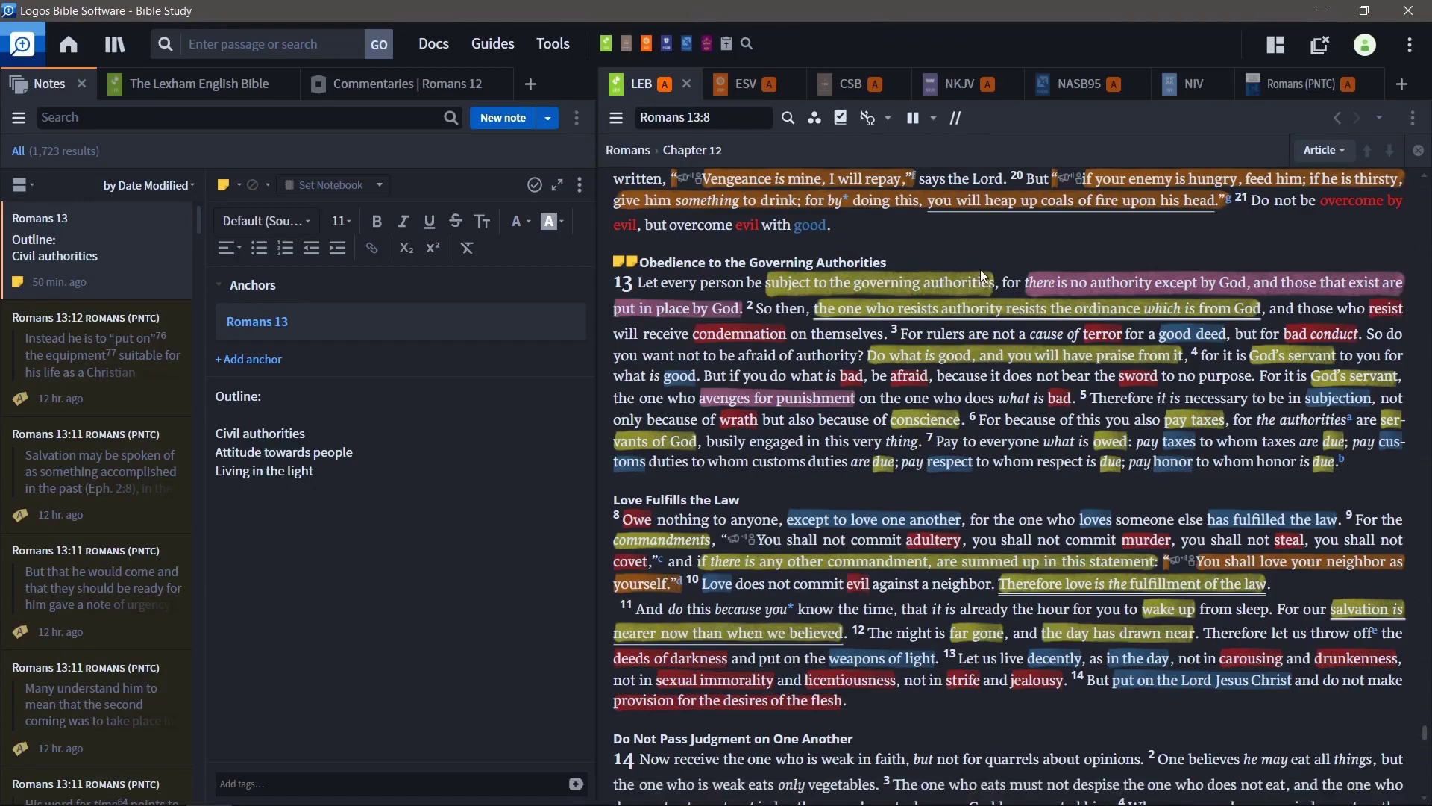
# Go back to Romans 12:19 in the LEB and mark out "Do not take revenge yourselves".
pyautogui.scroll(3, 980, 272)
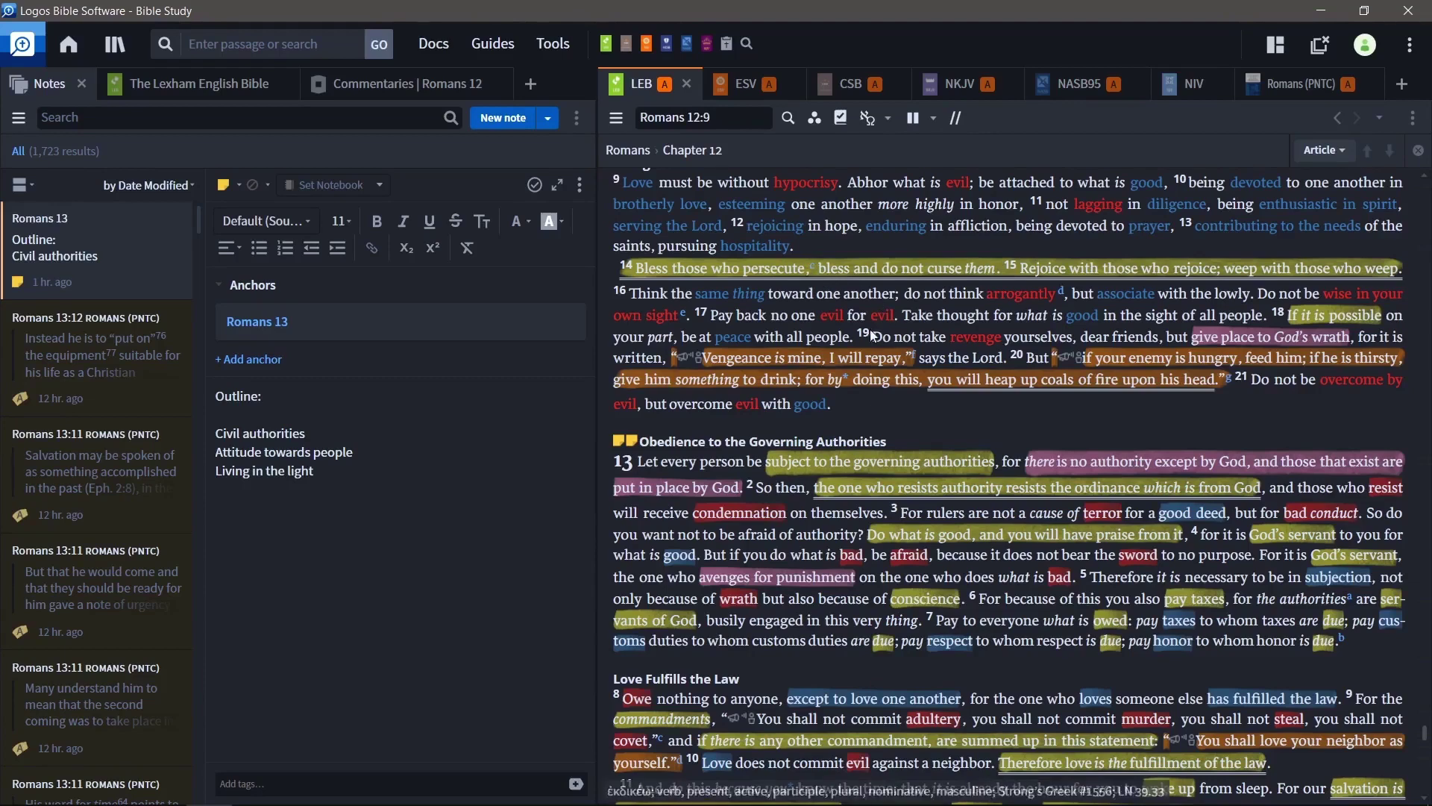
pyautogui.moveTo(869, 337); pyautogui.dragTo(1043, 346)
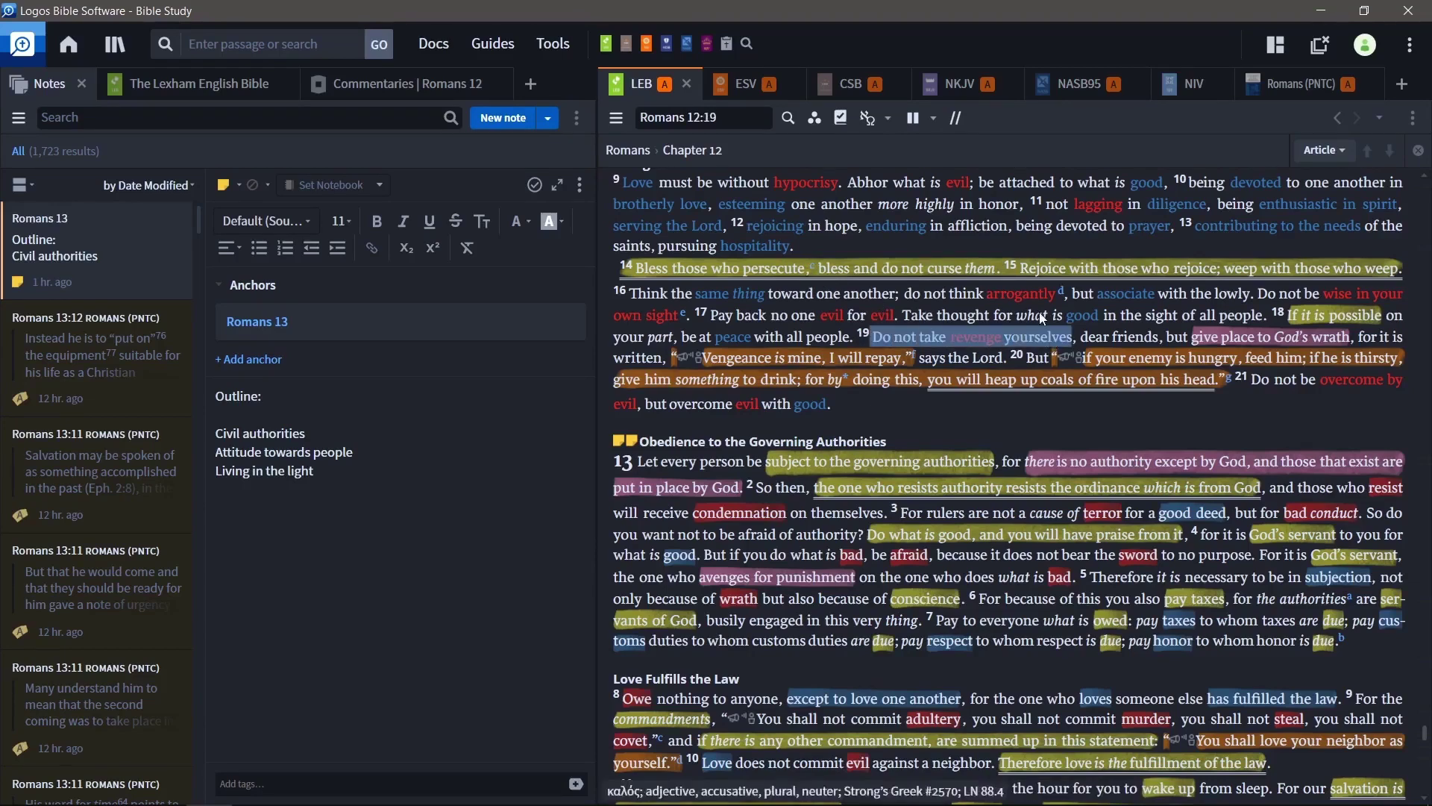
pyautogui.click(1050, 338)
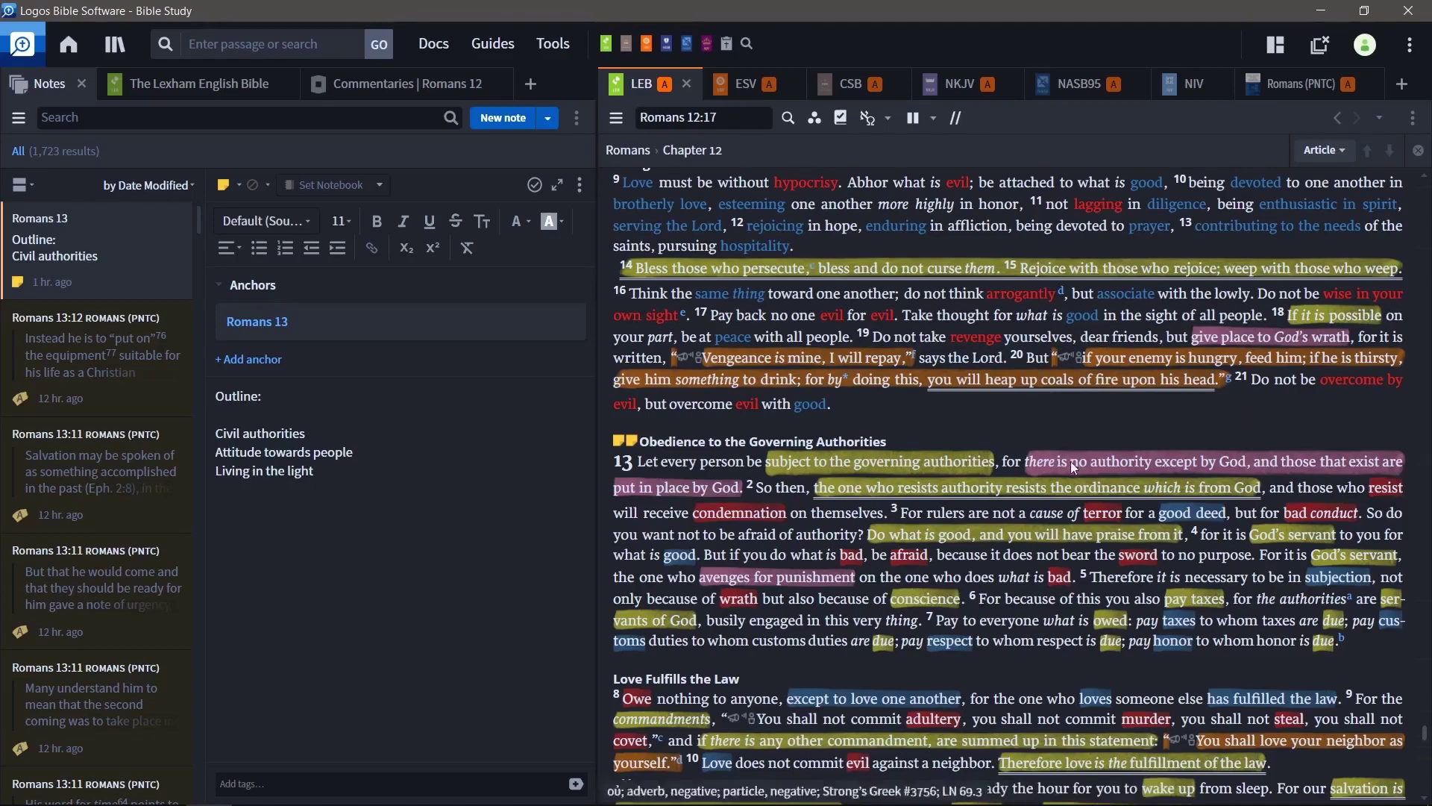
# Compare the wording of Romans 13:1 on authority coming from God in the LEB and the ESV, ending back in the LEB.
pyautogui.moveTo(1044, 463); pyautogui.dragTo(1226, 468)
pyautogui.click(745, 88)
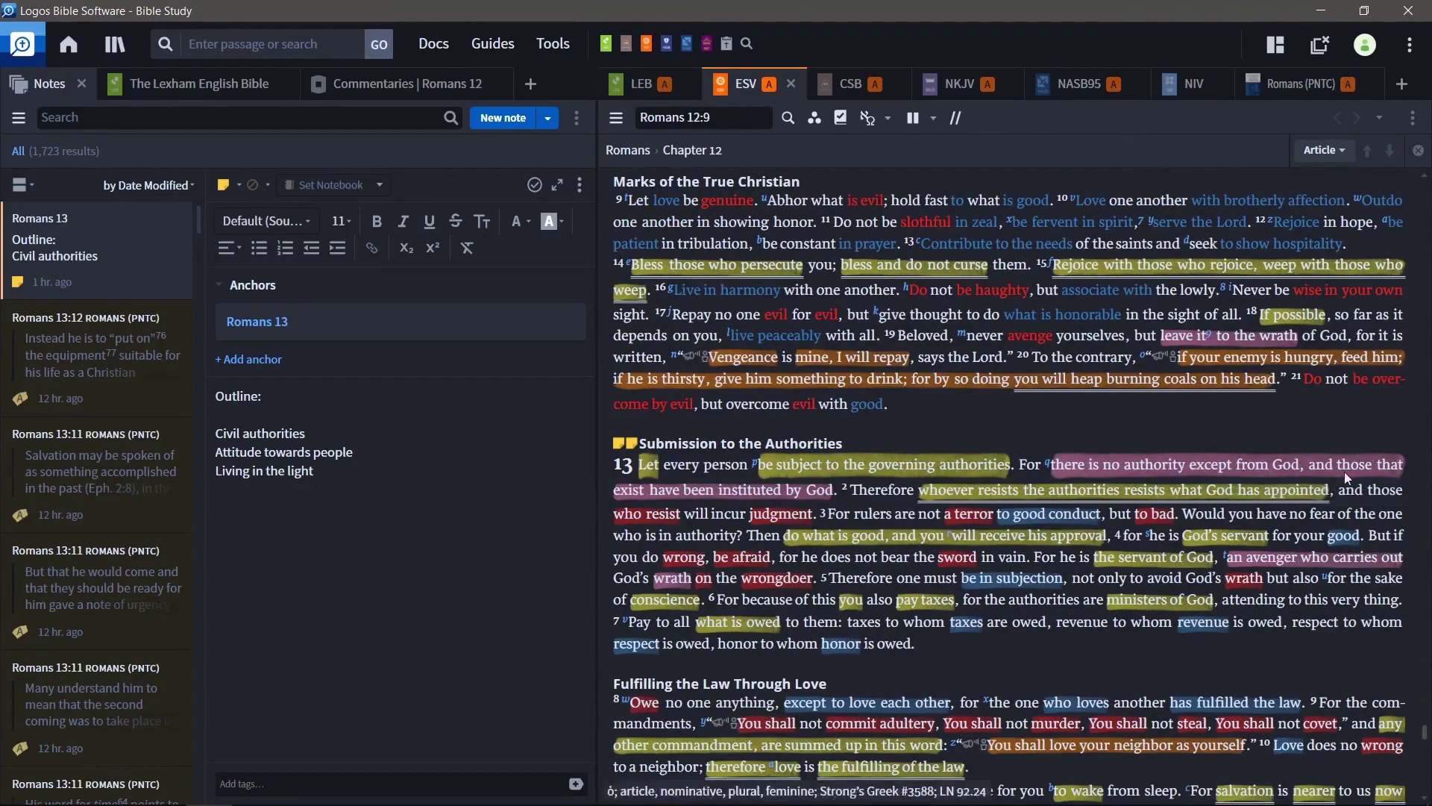
pyautogui.moveTo(666, 494); pyautogui.dragTo(835, 493)
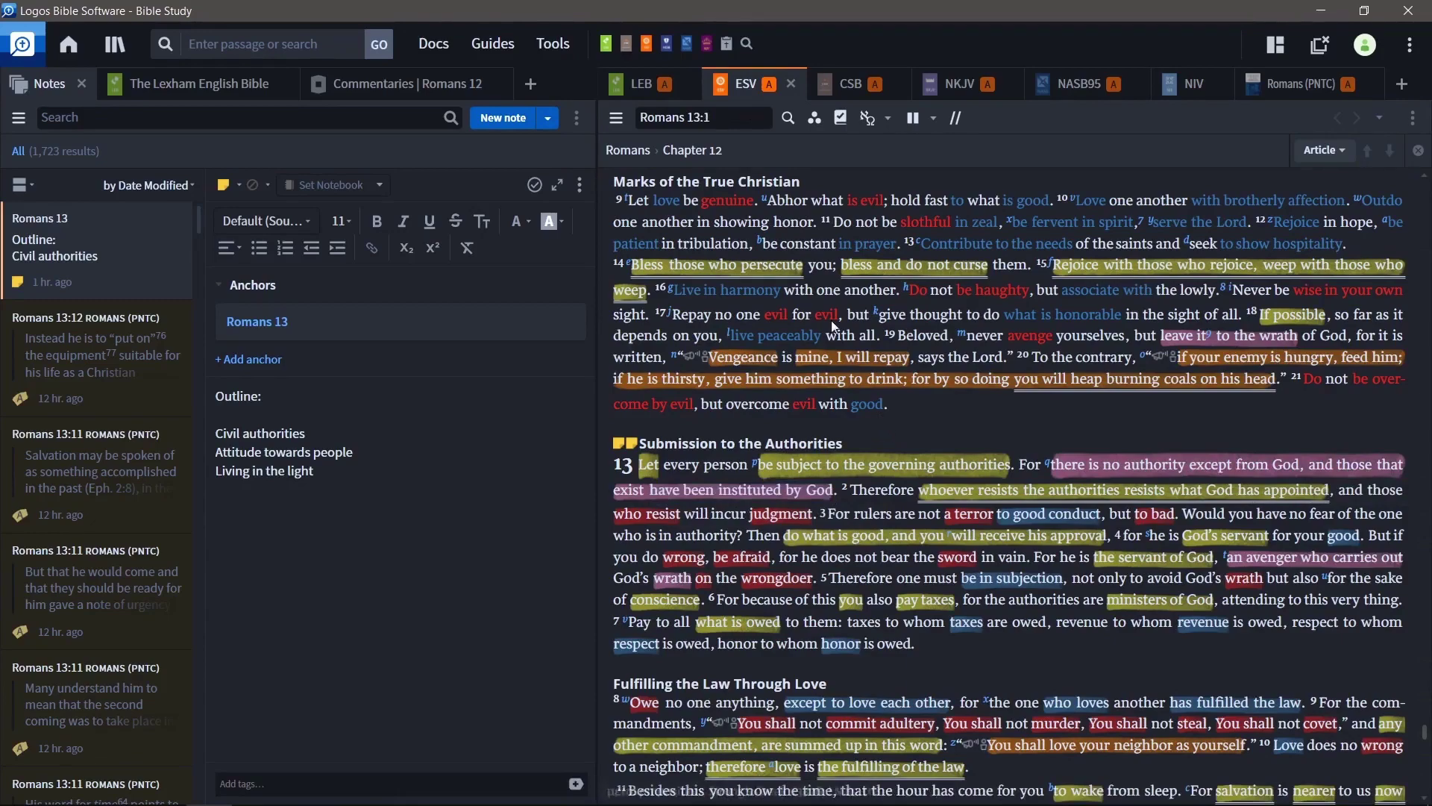
pyautogui.click(644, 88)
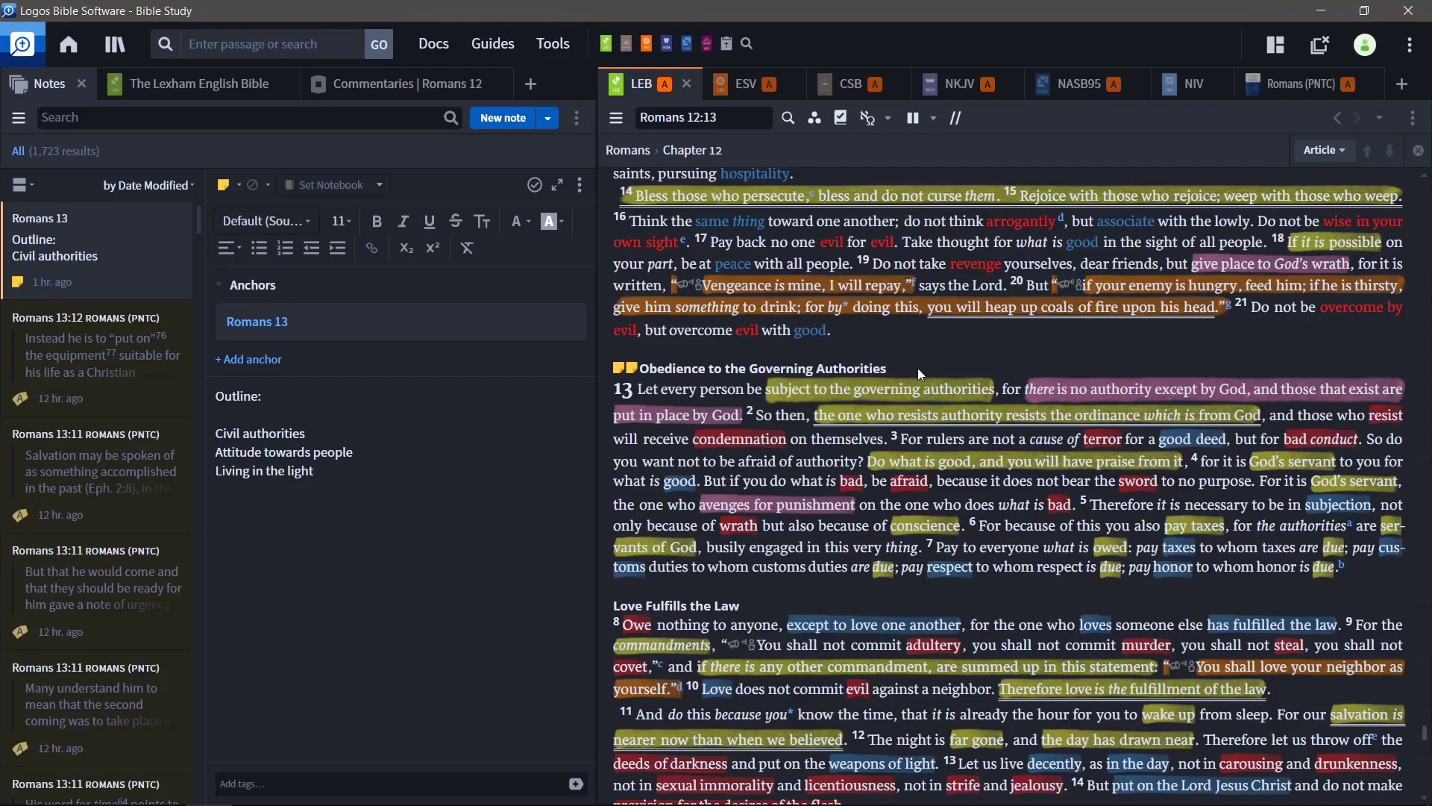
# Examine the word "subject" in Romans 13:1 of the LEB alongside the Romans 13:1 note and its Eph. 5:21 reference.
pyautogui.doubleClick(781, 395)
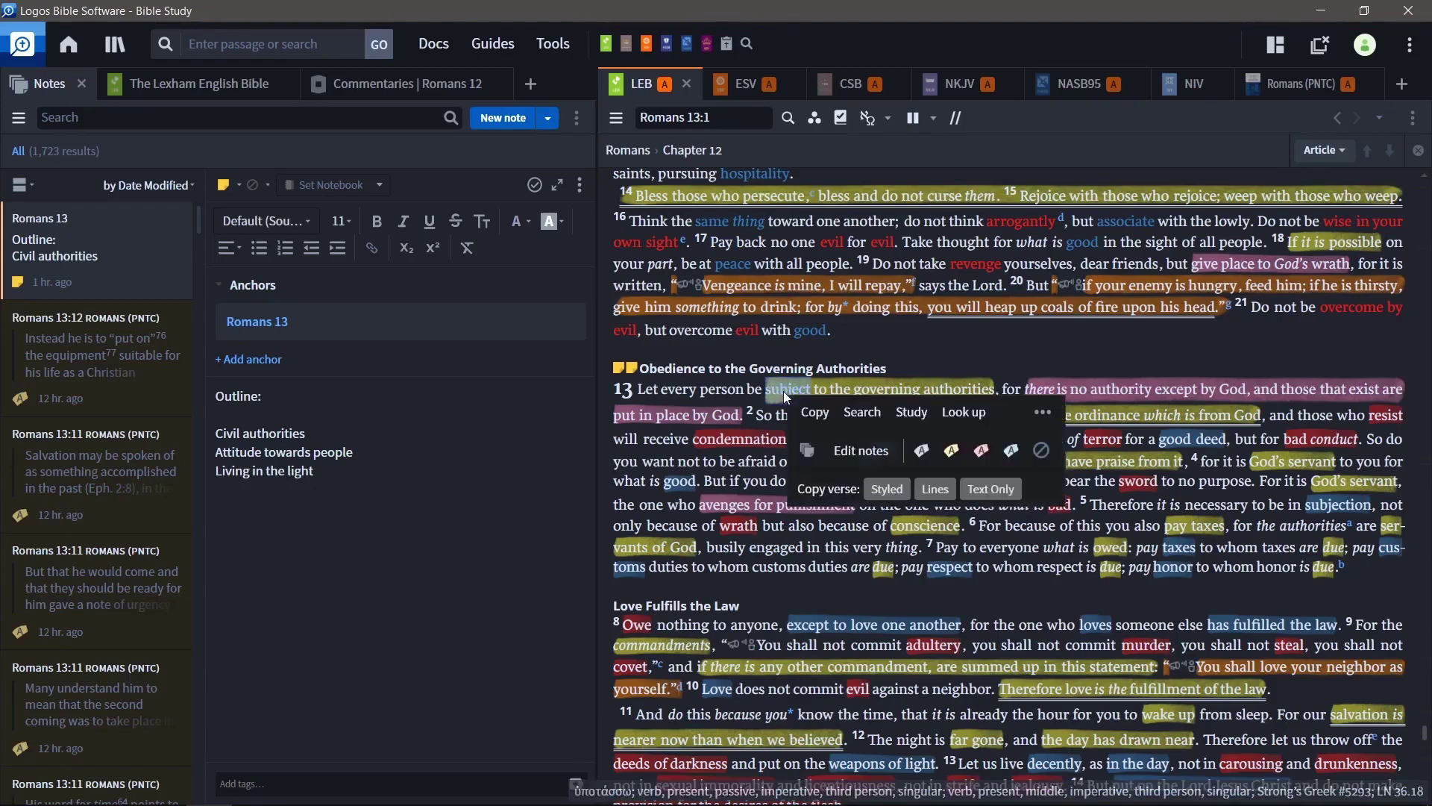
pyautogui.click(863, 359)
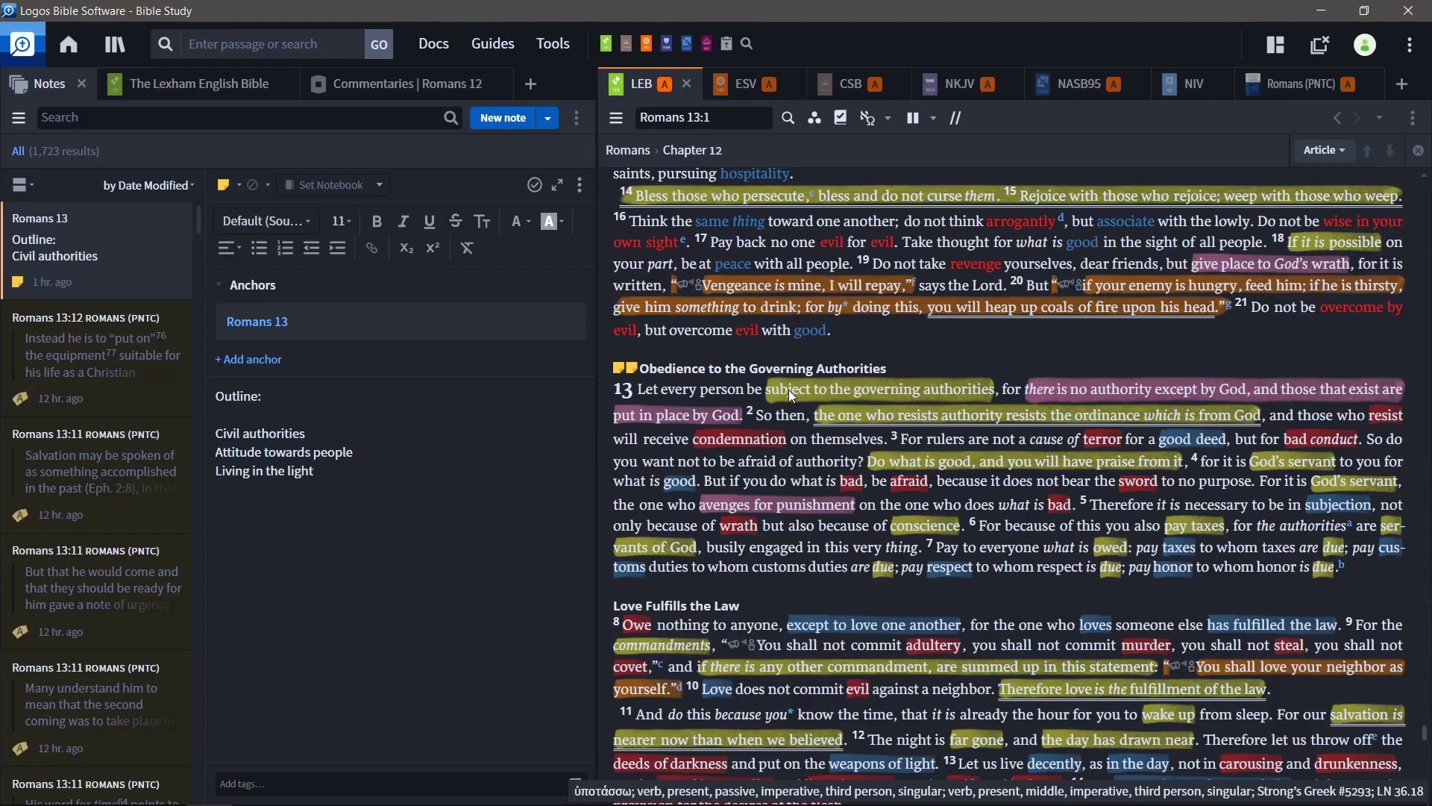
pyautogui.click(626, 370)
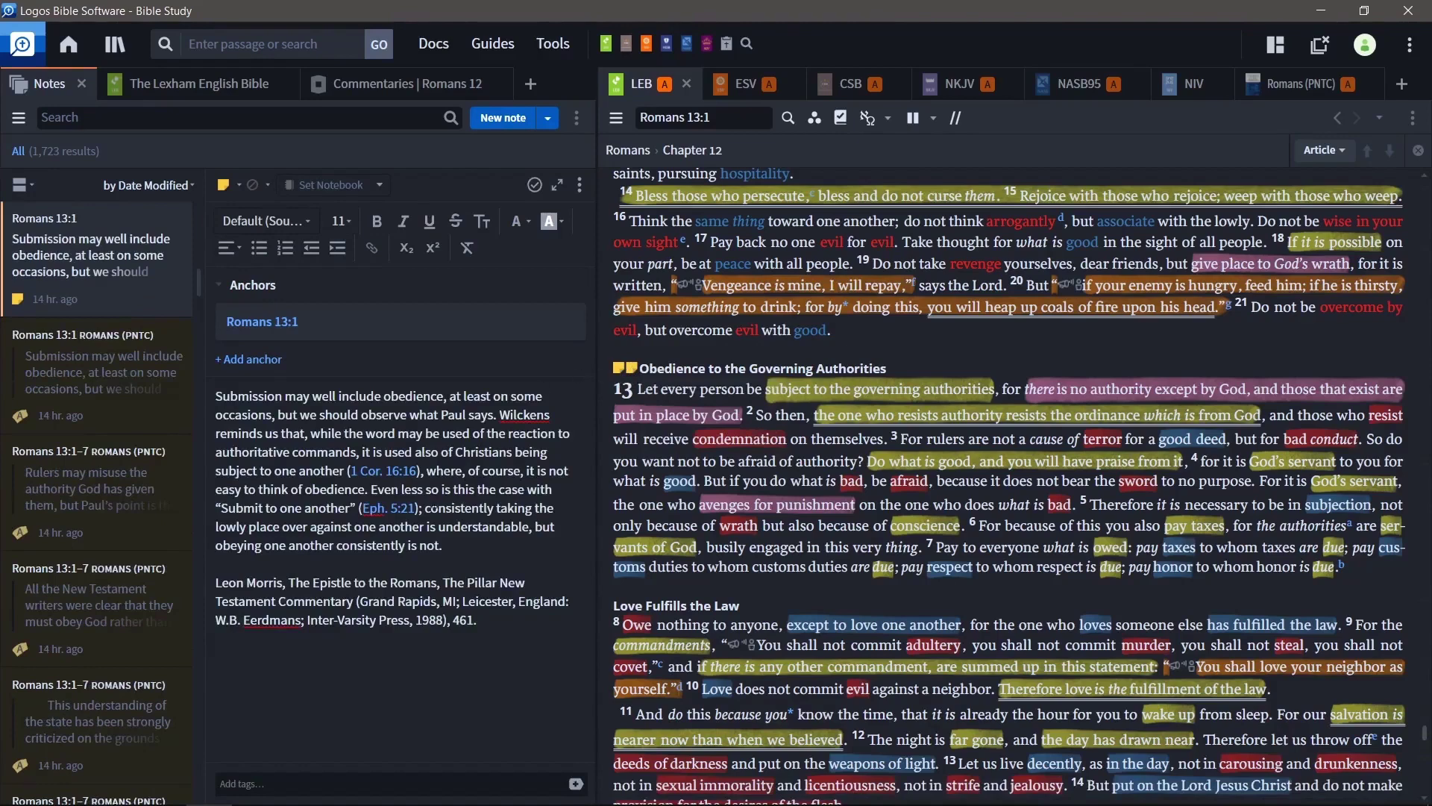
pyautogui.moveTo(403, 517)
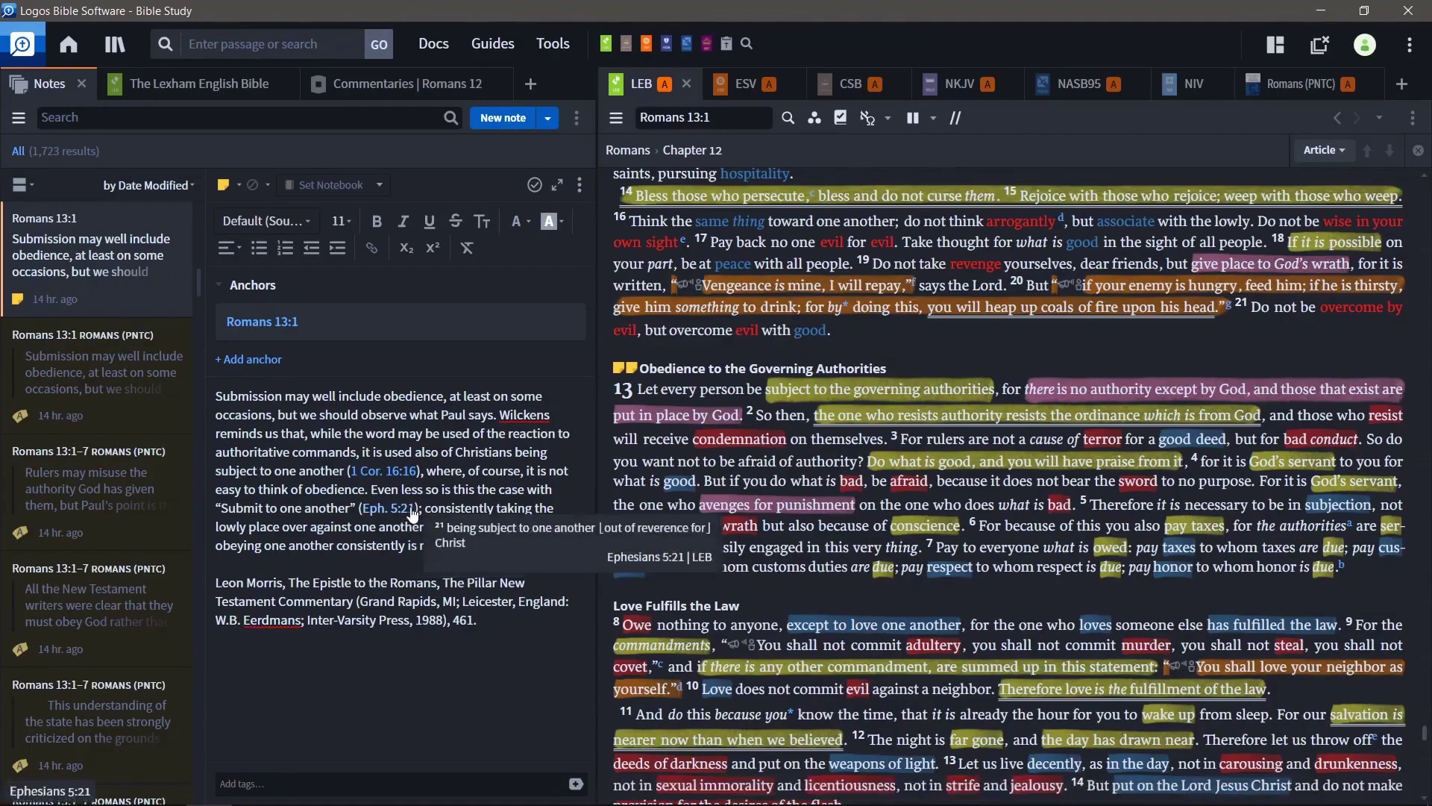
pyautogui.doubleClick(784, 390)
pyautogui.click(869, 363)
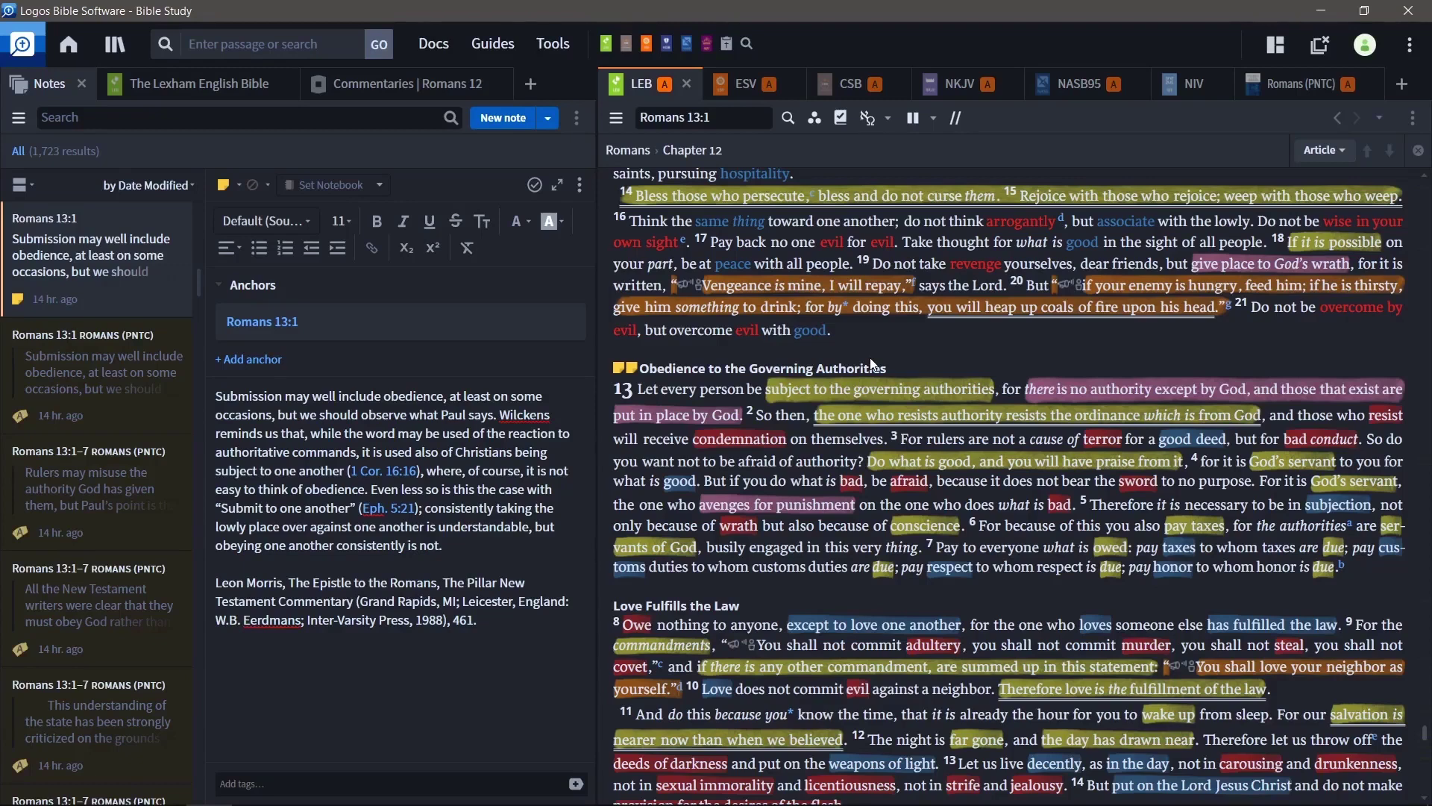
# Go to Romans 13:1 in the PNTC commentary and read its remarks on submission and the state's delegated authority.
pyautogui.click(1289, 88)
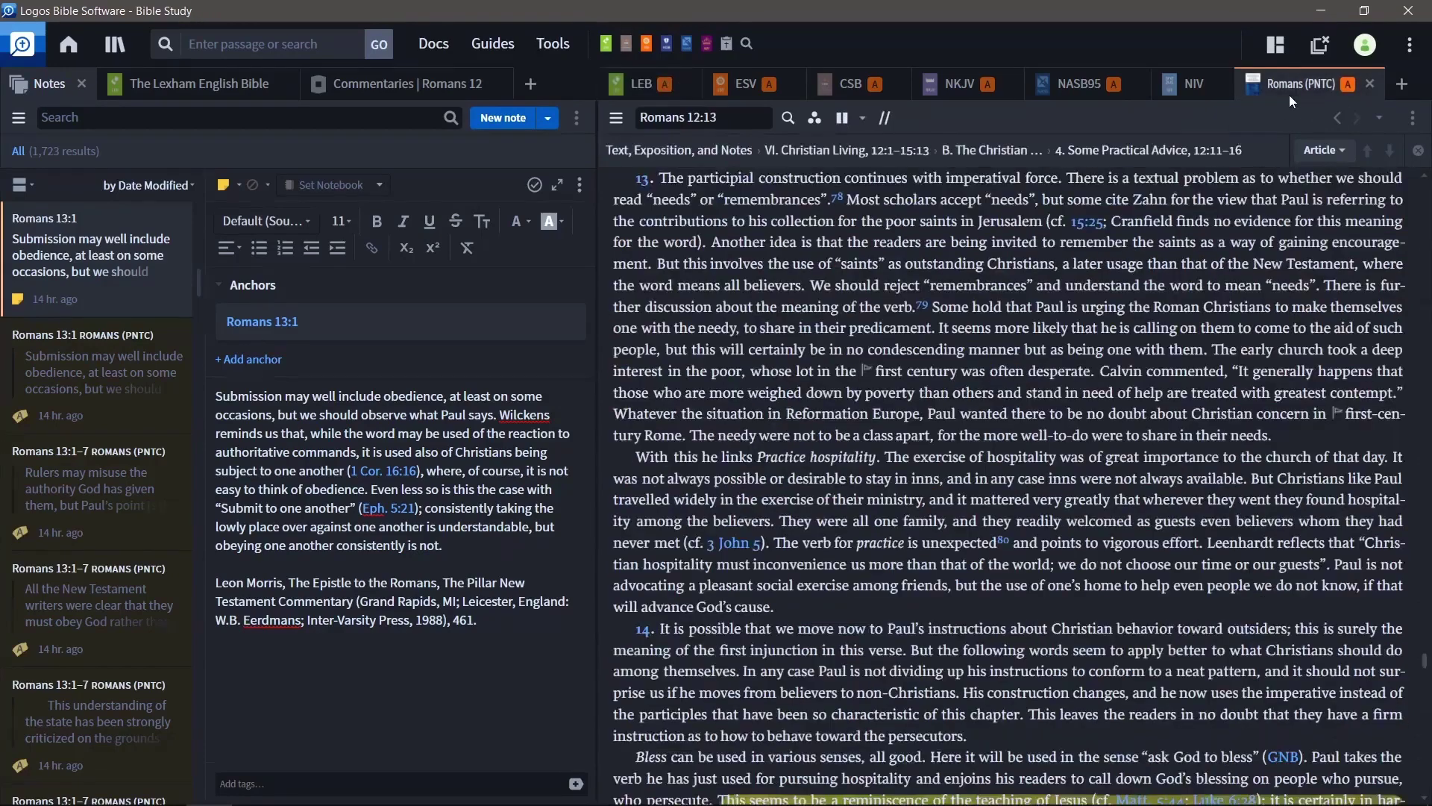
pyautogui.click(736, 128)
pyautogui.click(727, 146)
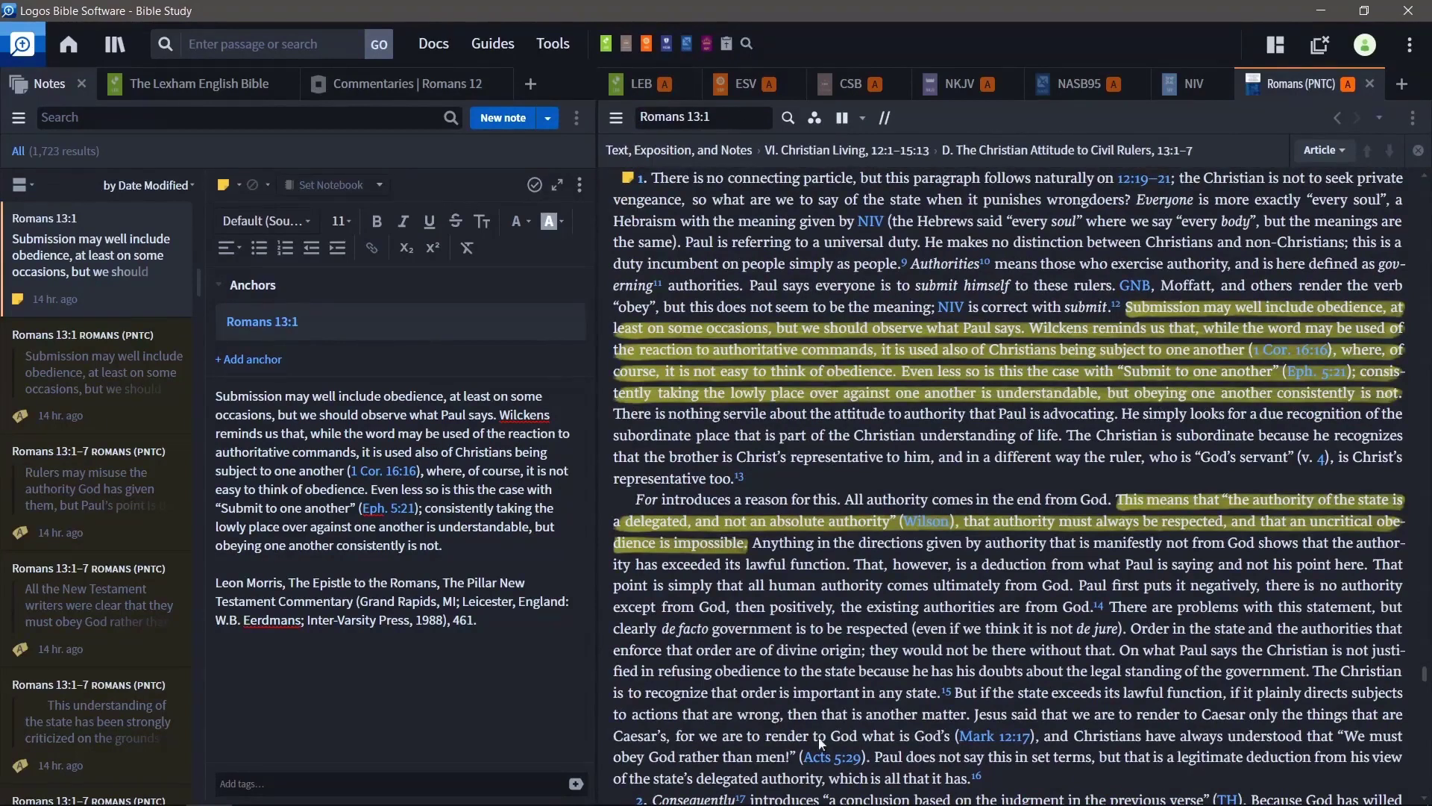
pyautogui.moveTo(822, 763)
# Mark out "subject to the governing authorities" in the LEB's Romans 13:1 and check it against the PNTC commentary.
pyautogui.click(638, 82)
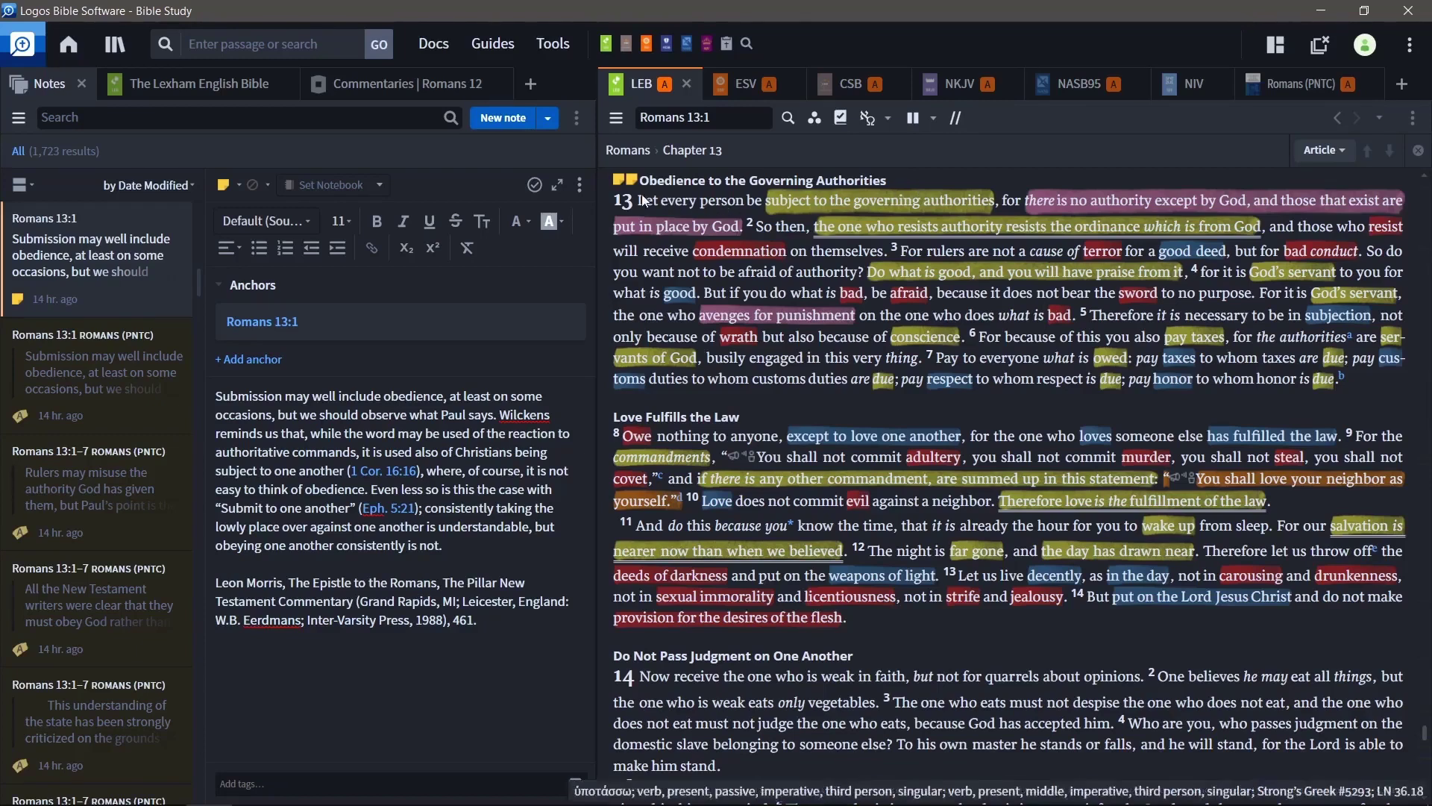
pyautogui.moveTo(748, 208); pyautogui.dragTo(989, 206)
pyautogui.click(970, 177)
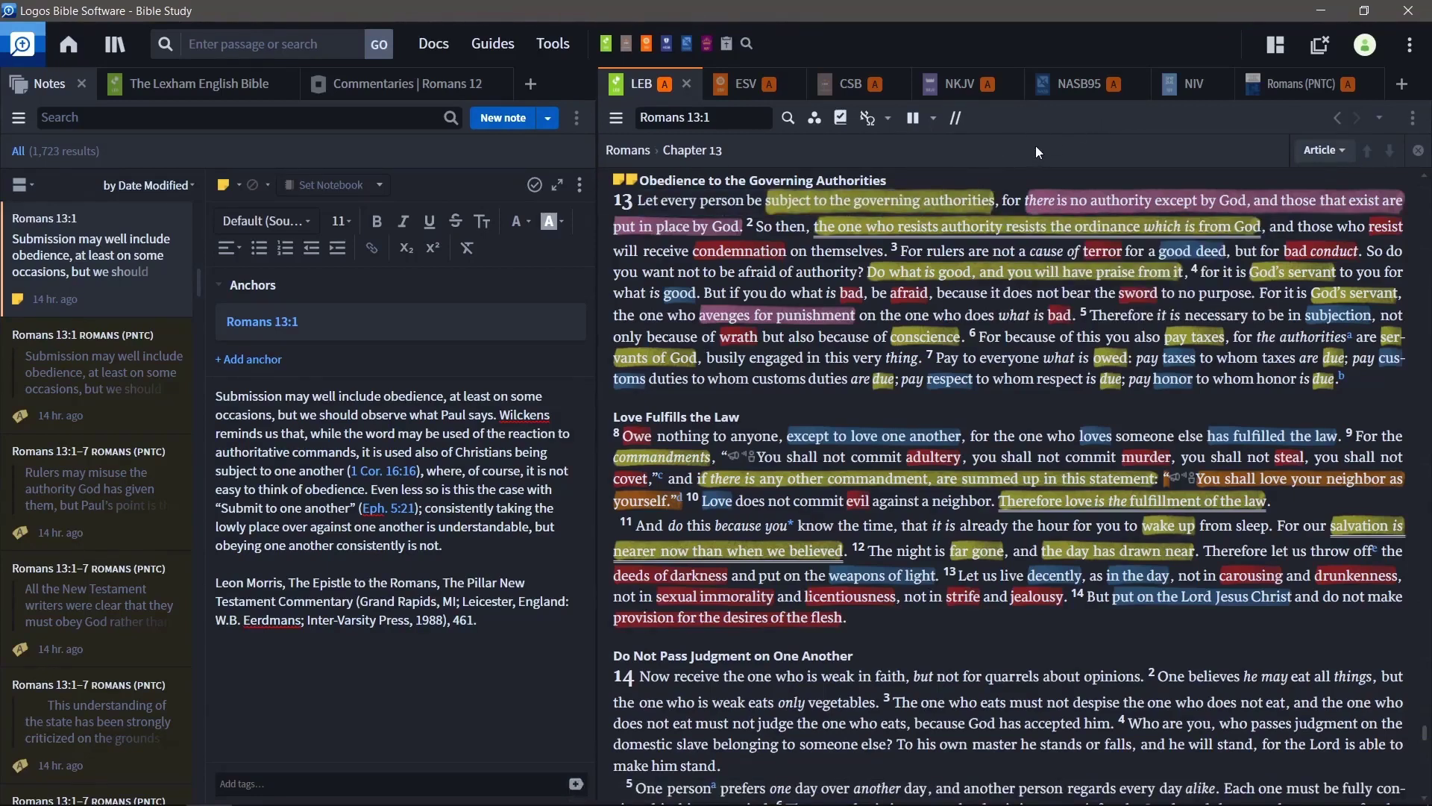
pyautogui.click(1265, 88)
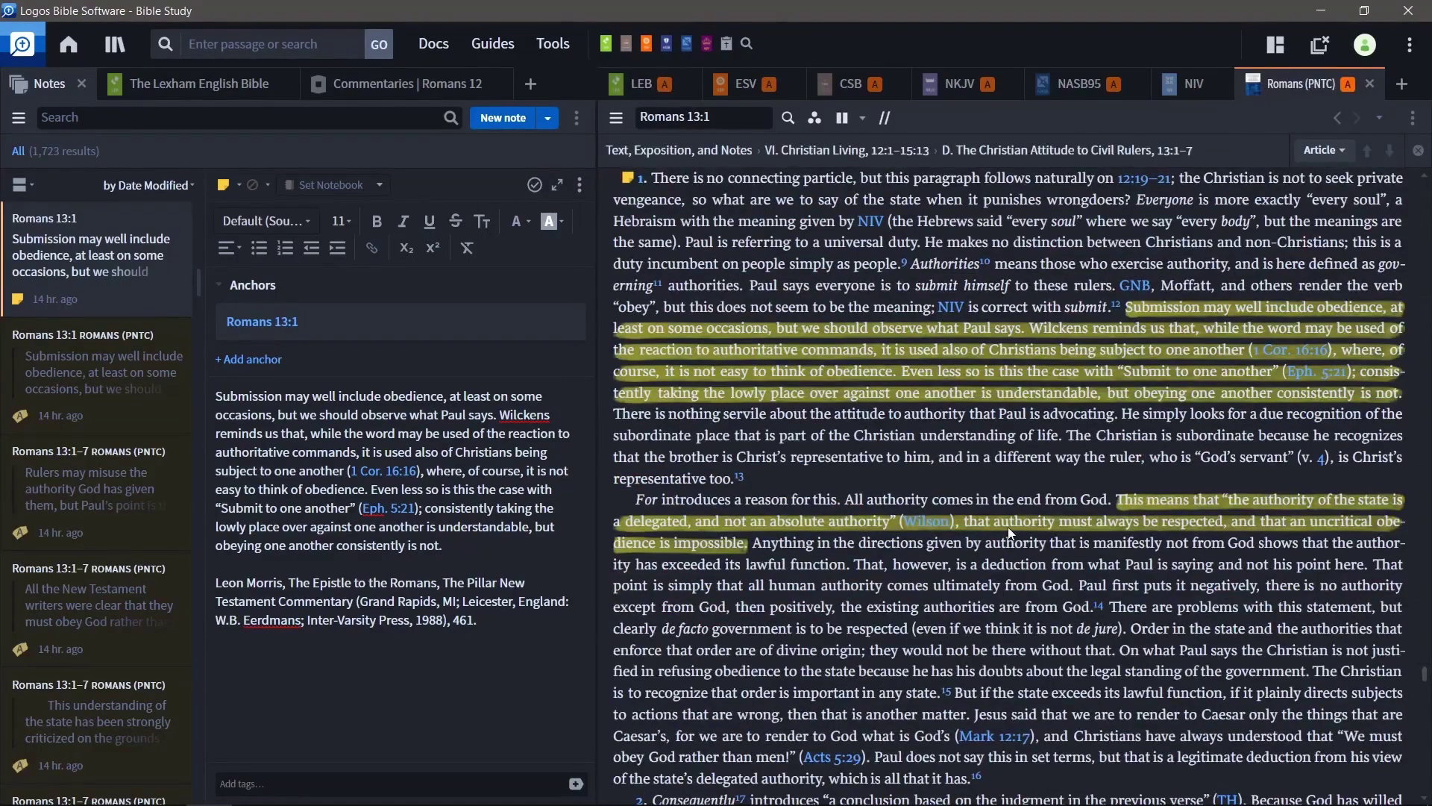
pyautogui.moveTo(852, 760)
# Return to the LEB and go to Acts 16.
pyautogui.click(638, 82)
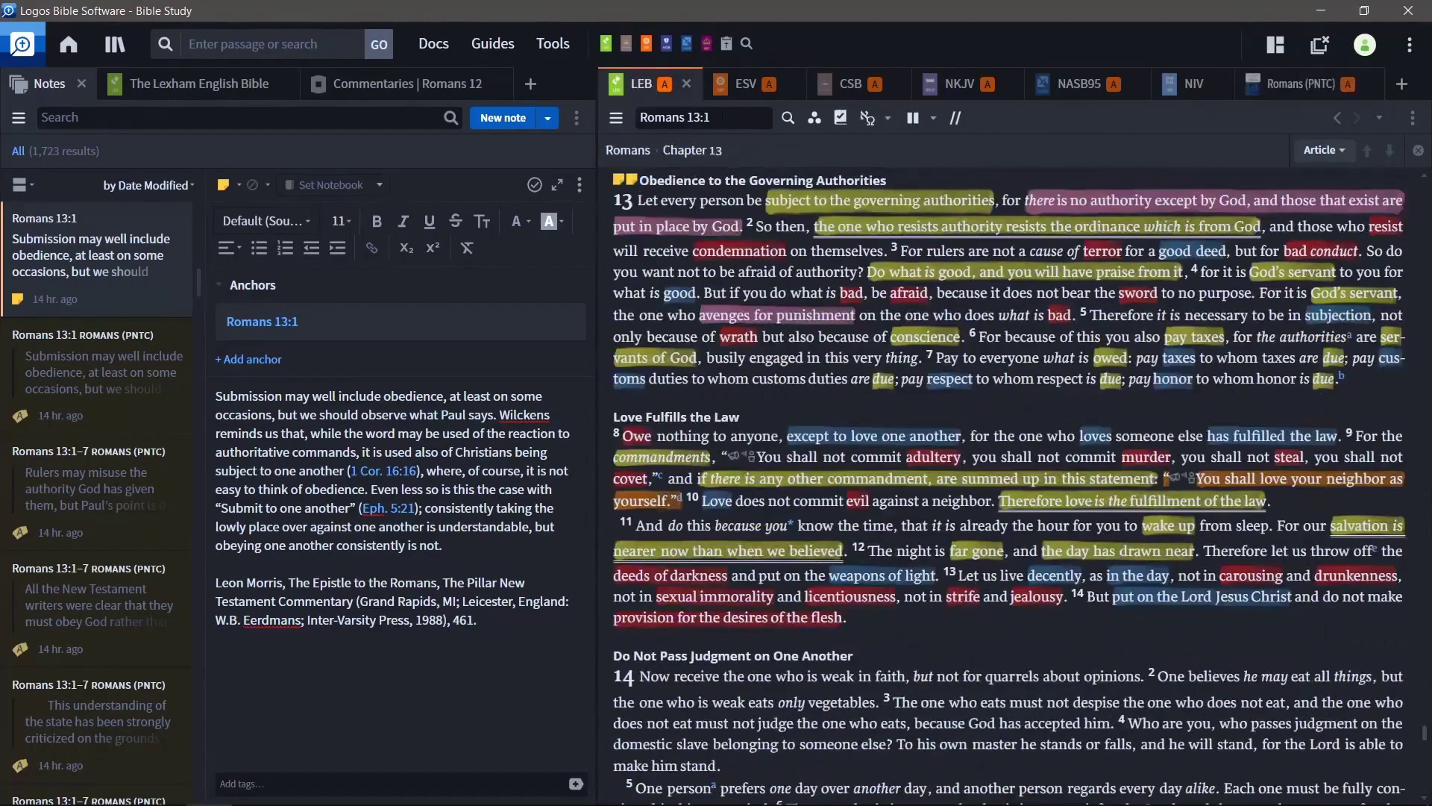
pyautogui.click(722, 118)
pyautogui.write('acts 16')
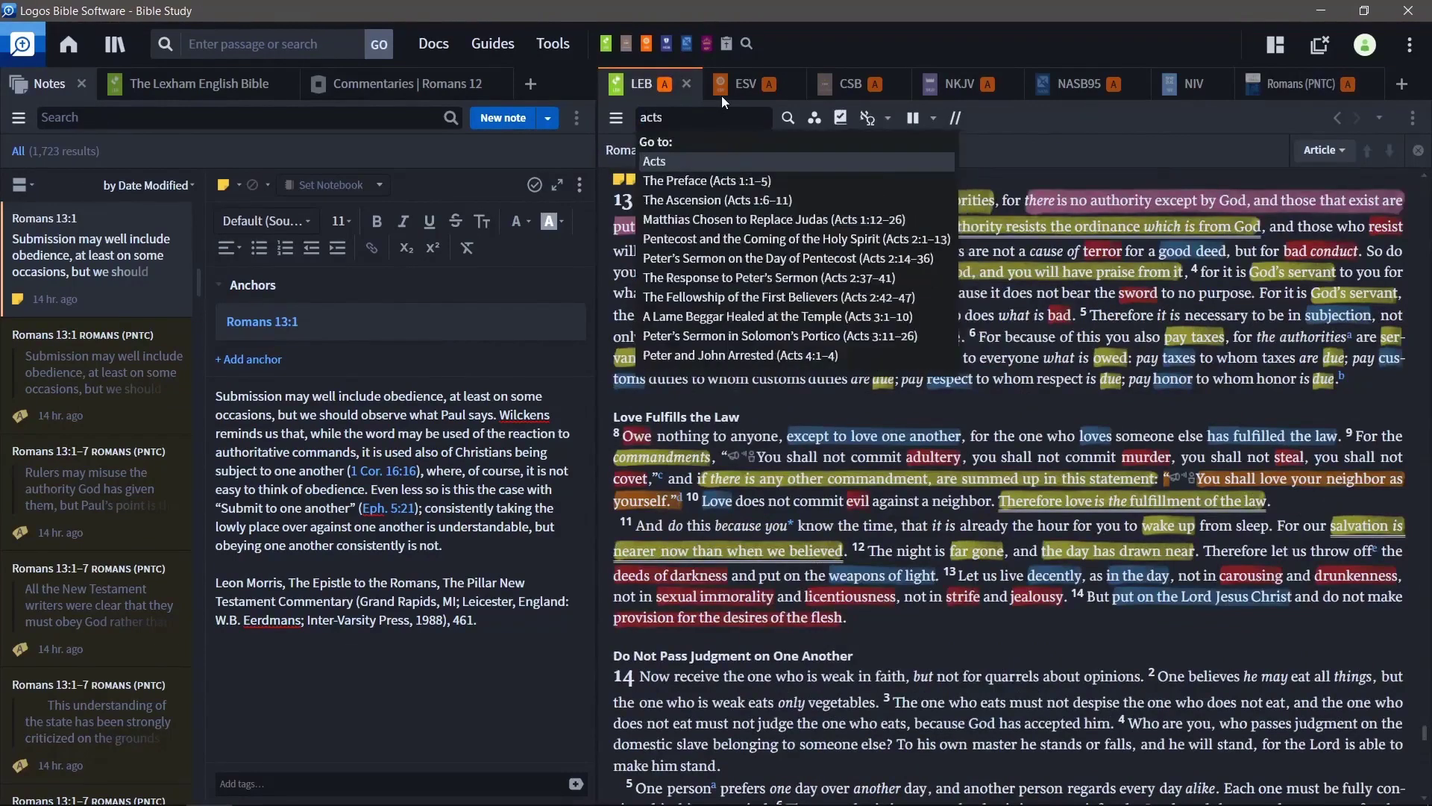
pyautogui.press('Return')
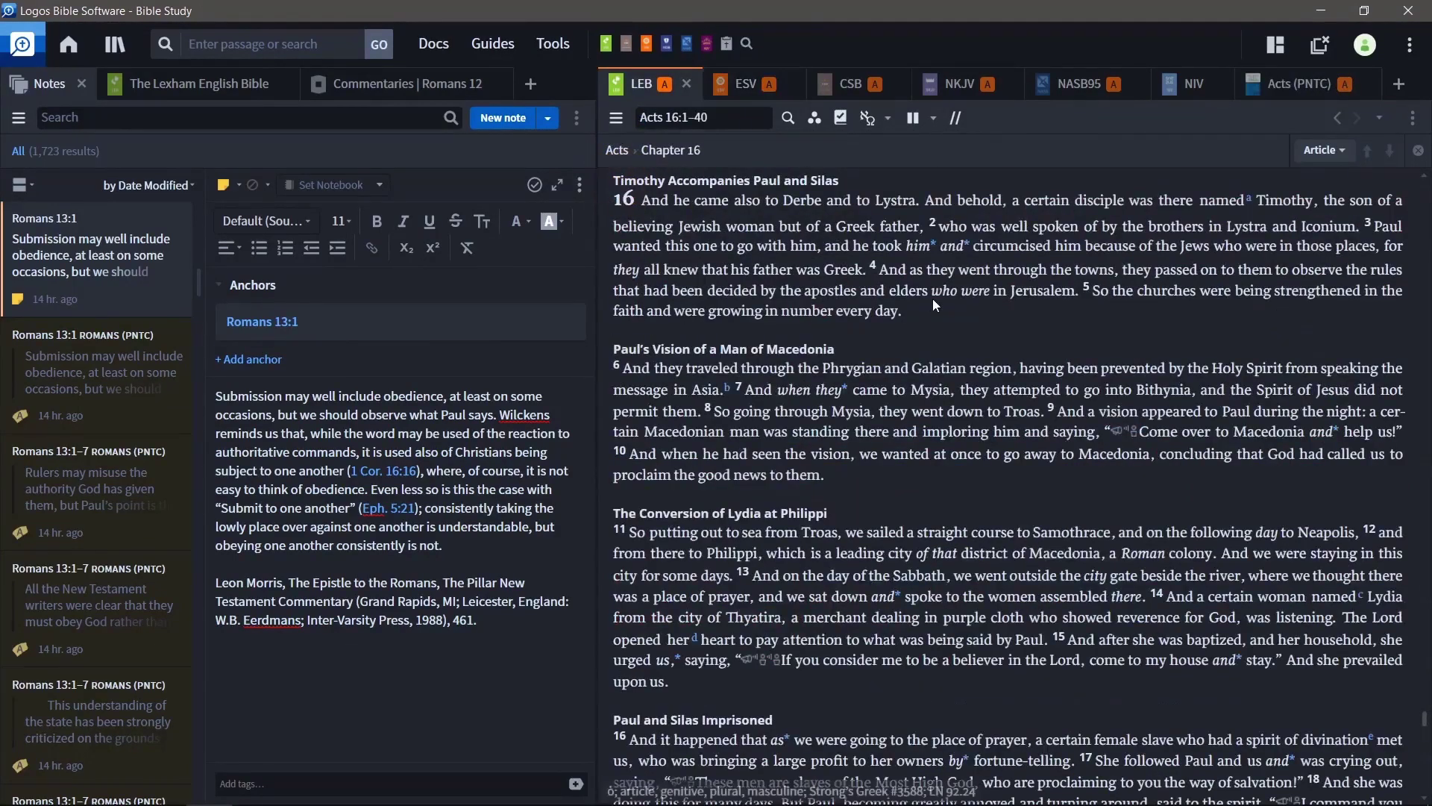
# Read the imprisonment of Paul and Silas and the jailer's conversion in Acts 16, marking out the start of verse 19 and Paul's words in verse 28.
pyautogui.scroll(-6, 932, 299)
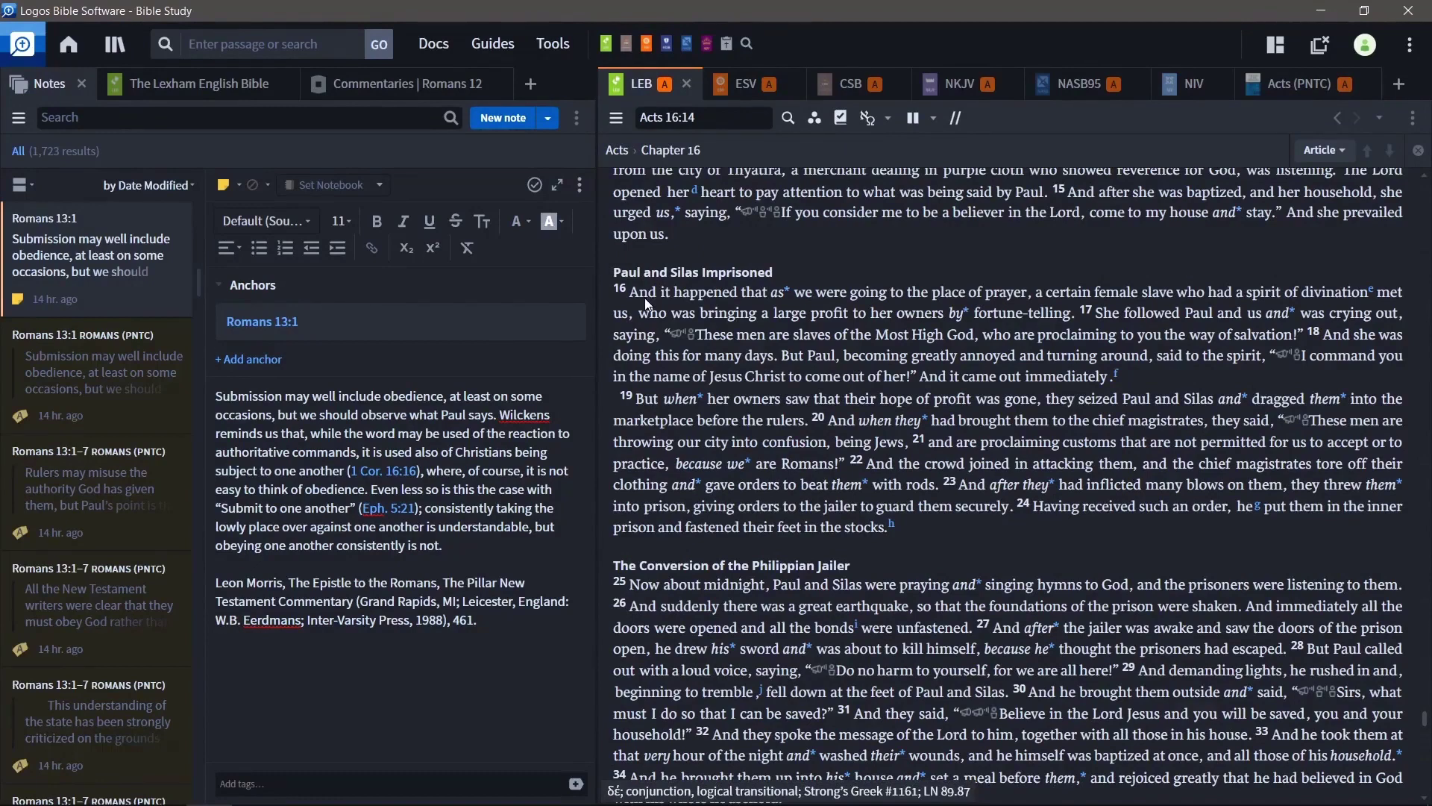
pyautogui.moveTo(636, 397); pyautogui.dragTo(1093, 410)
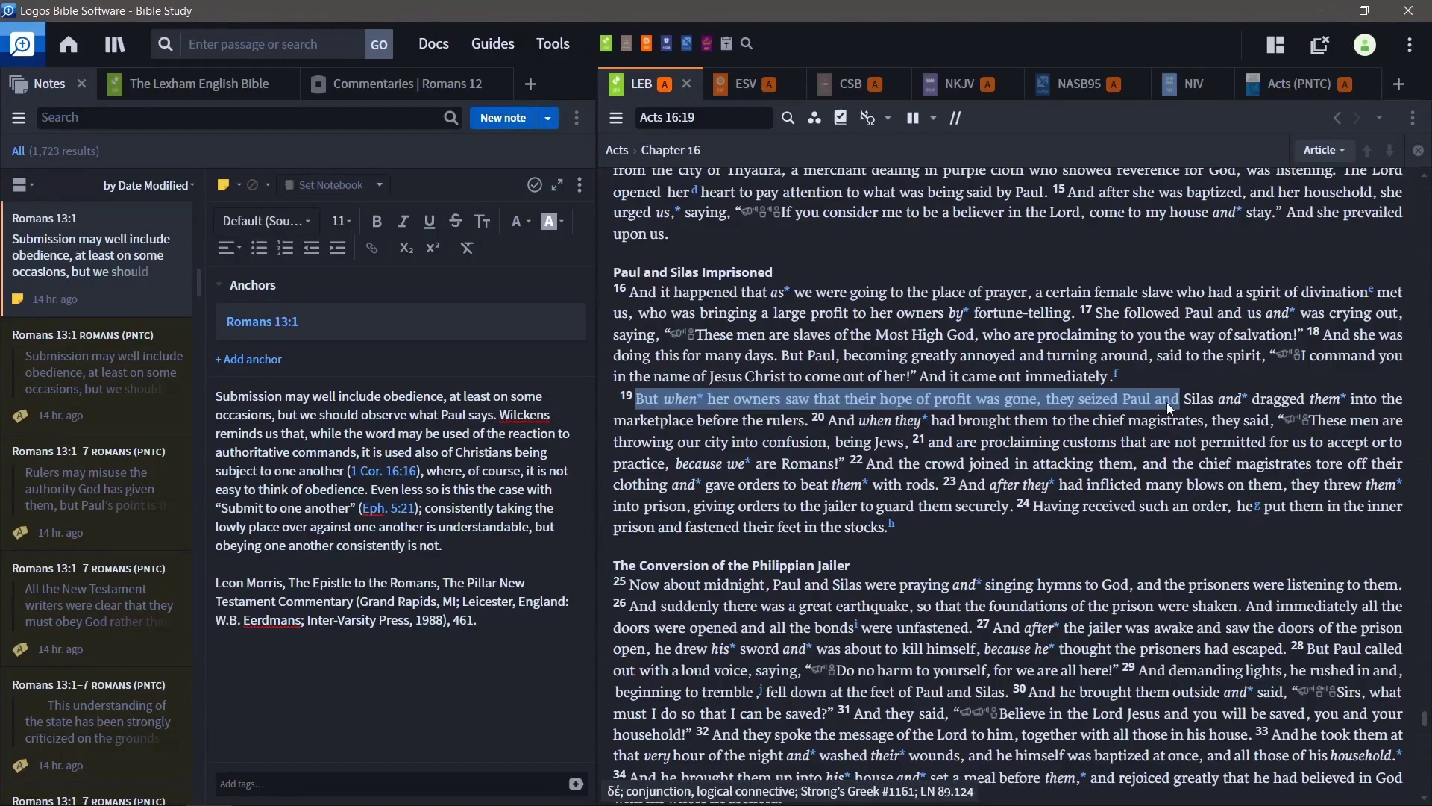
pyautogui.click(1166, 402)
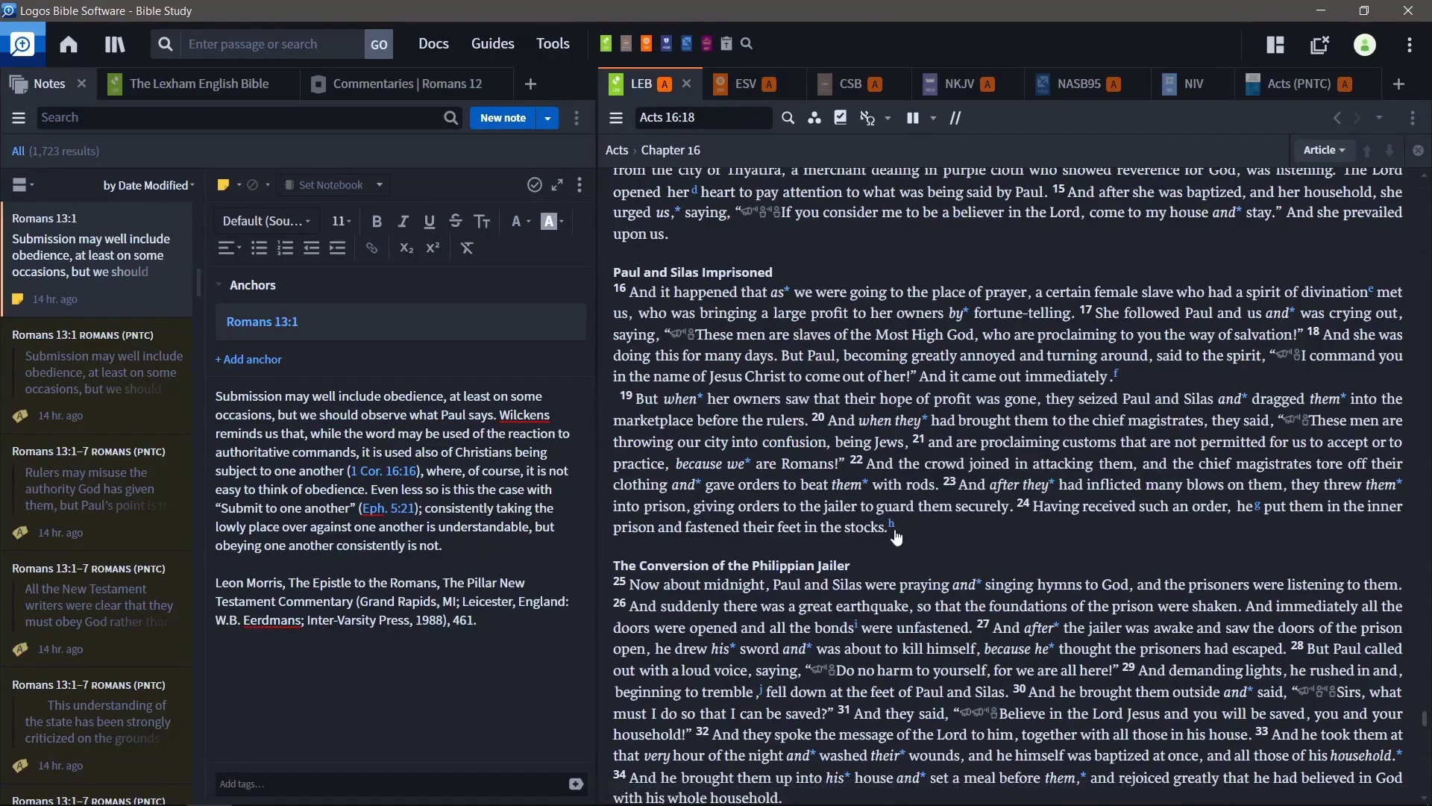
pyautogui.scroll(-3, 896, 537)
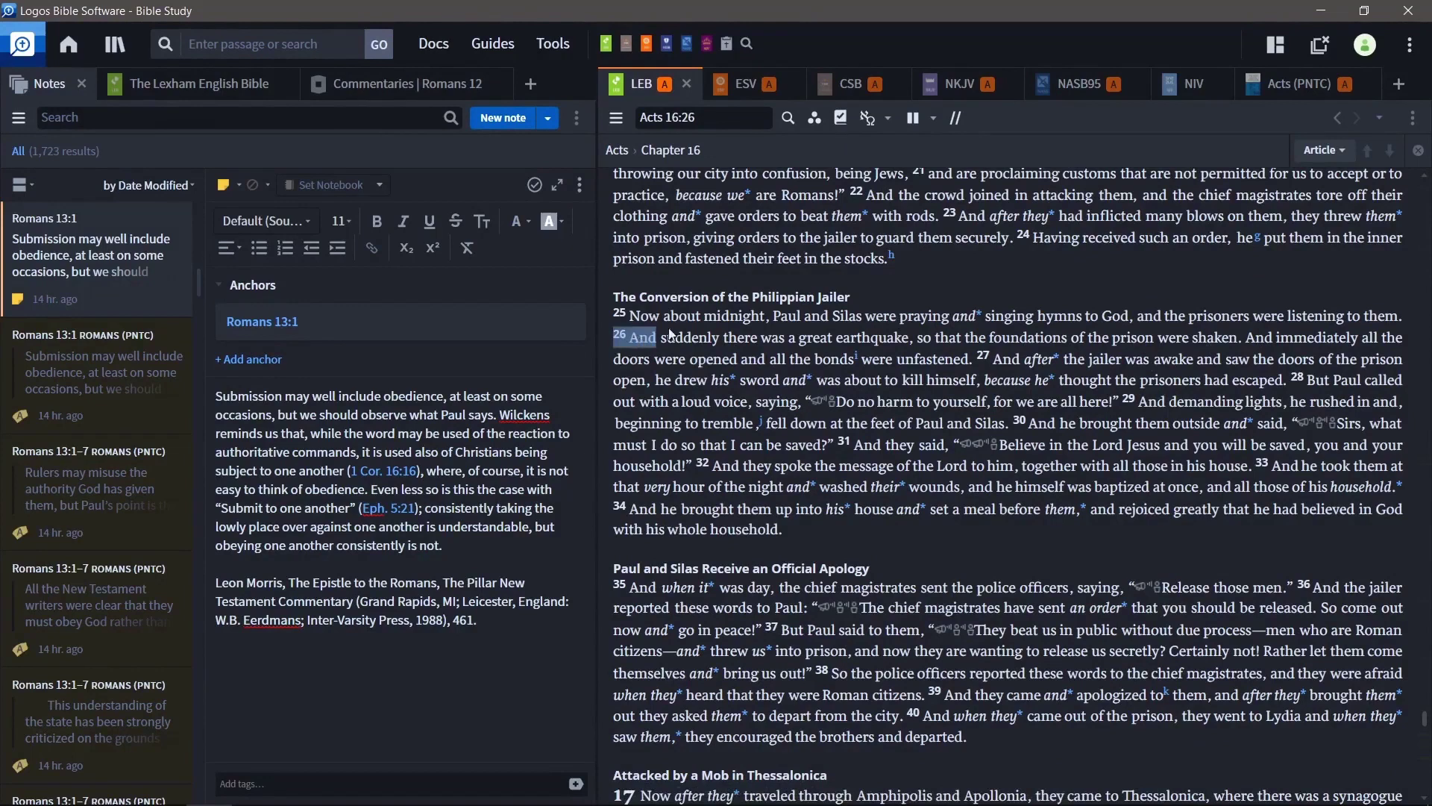
pyautogui.click(782, 343)
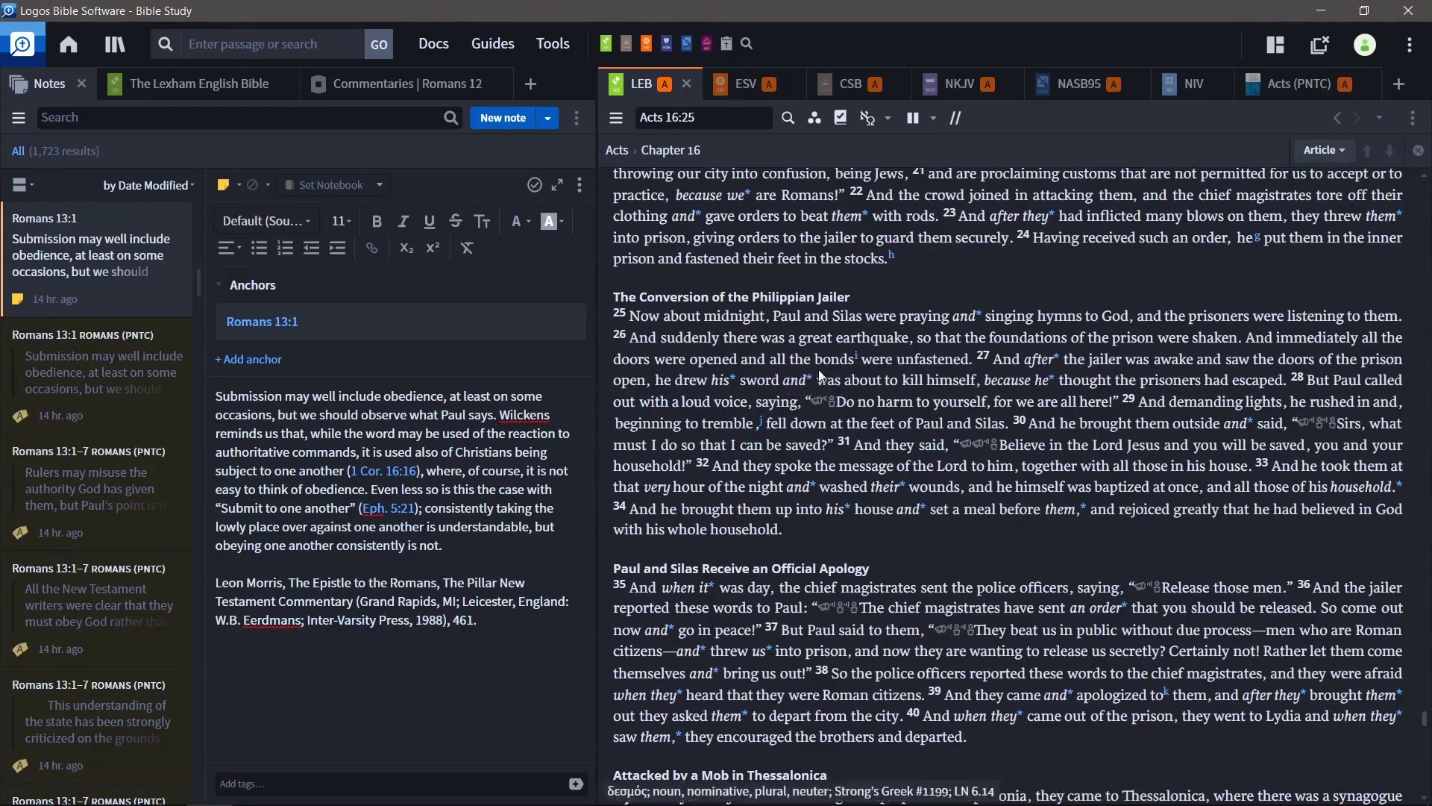
pyautogui.moveTo(865, 406); pyautogui.dragTo(1098, 405)
pyautogui.click(1112, 379)
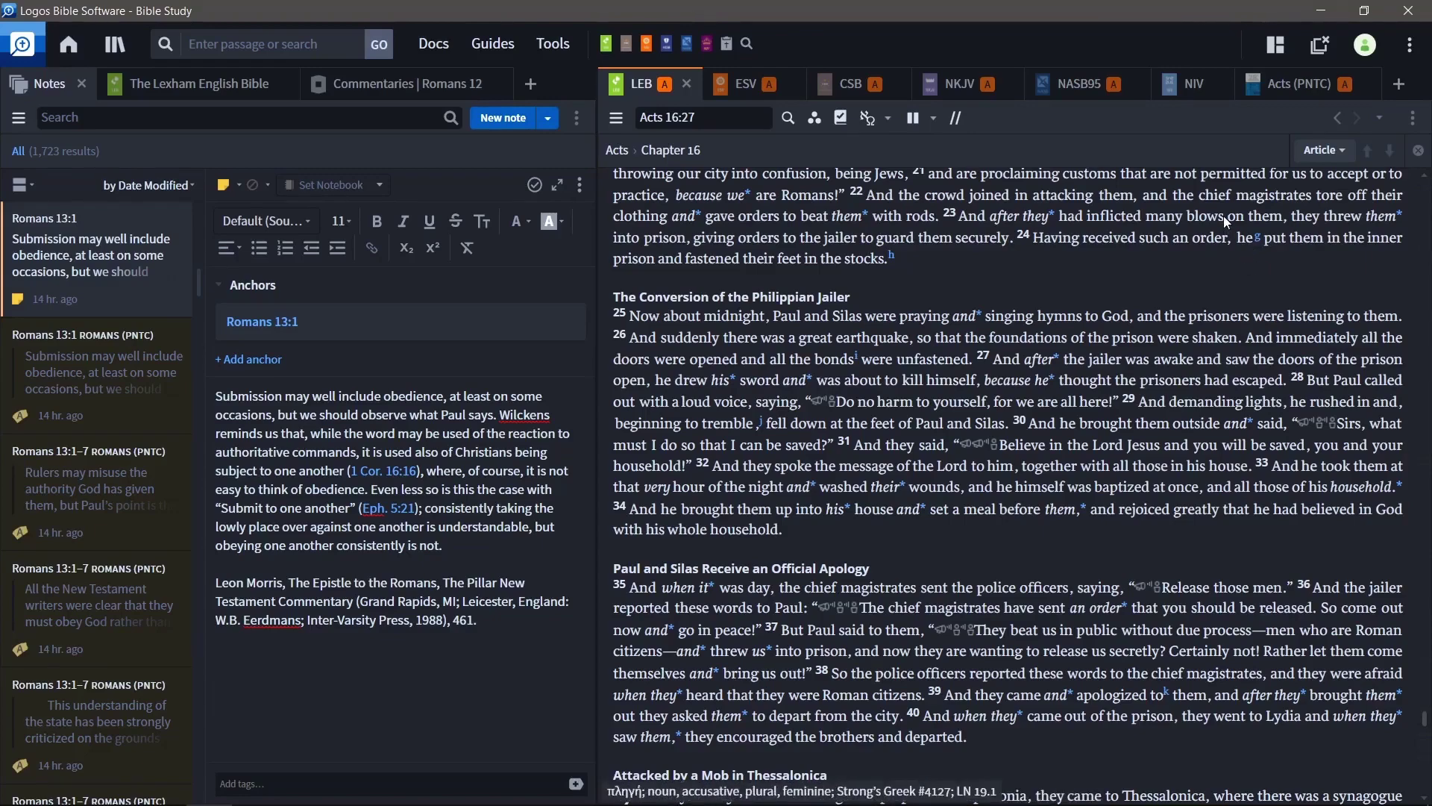
# Go back from Acts 16 to Romans and bring up Romans 13 in the LEB.
pyautogui.click(1336, 117)
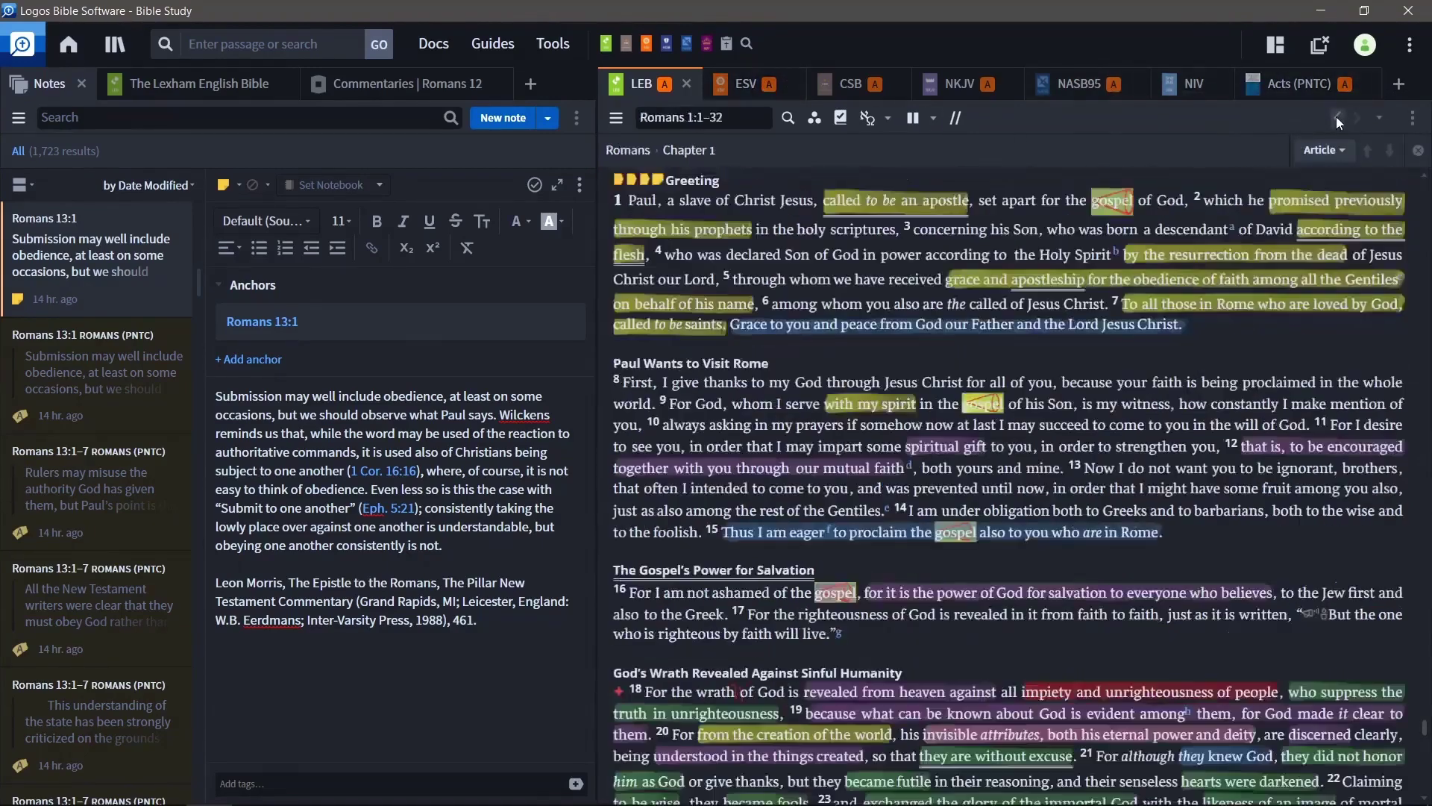
pyautogui.click(739, 117)
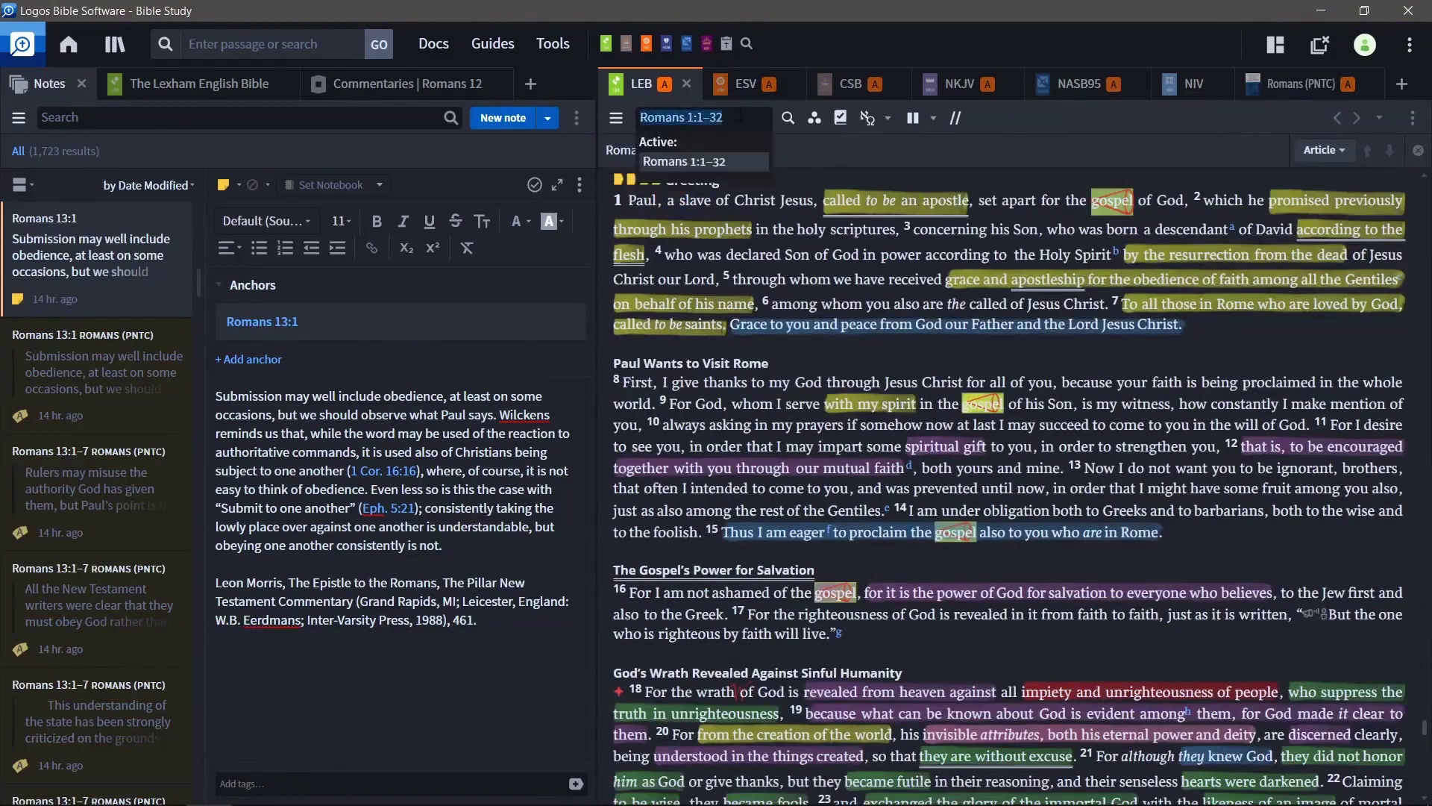
pyautogui.write('rom 13')
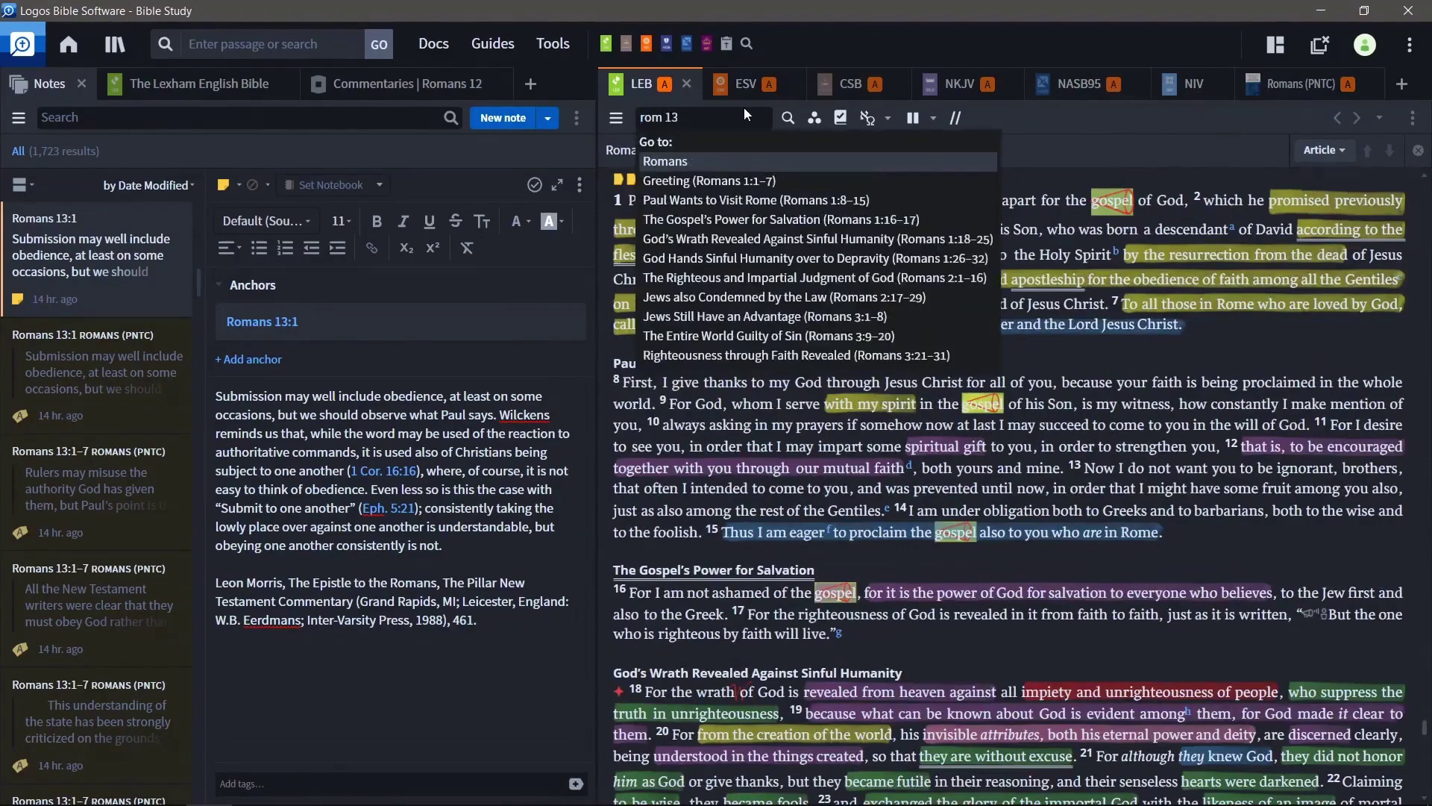
pyautogui.press('Return')
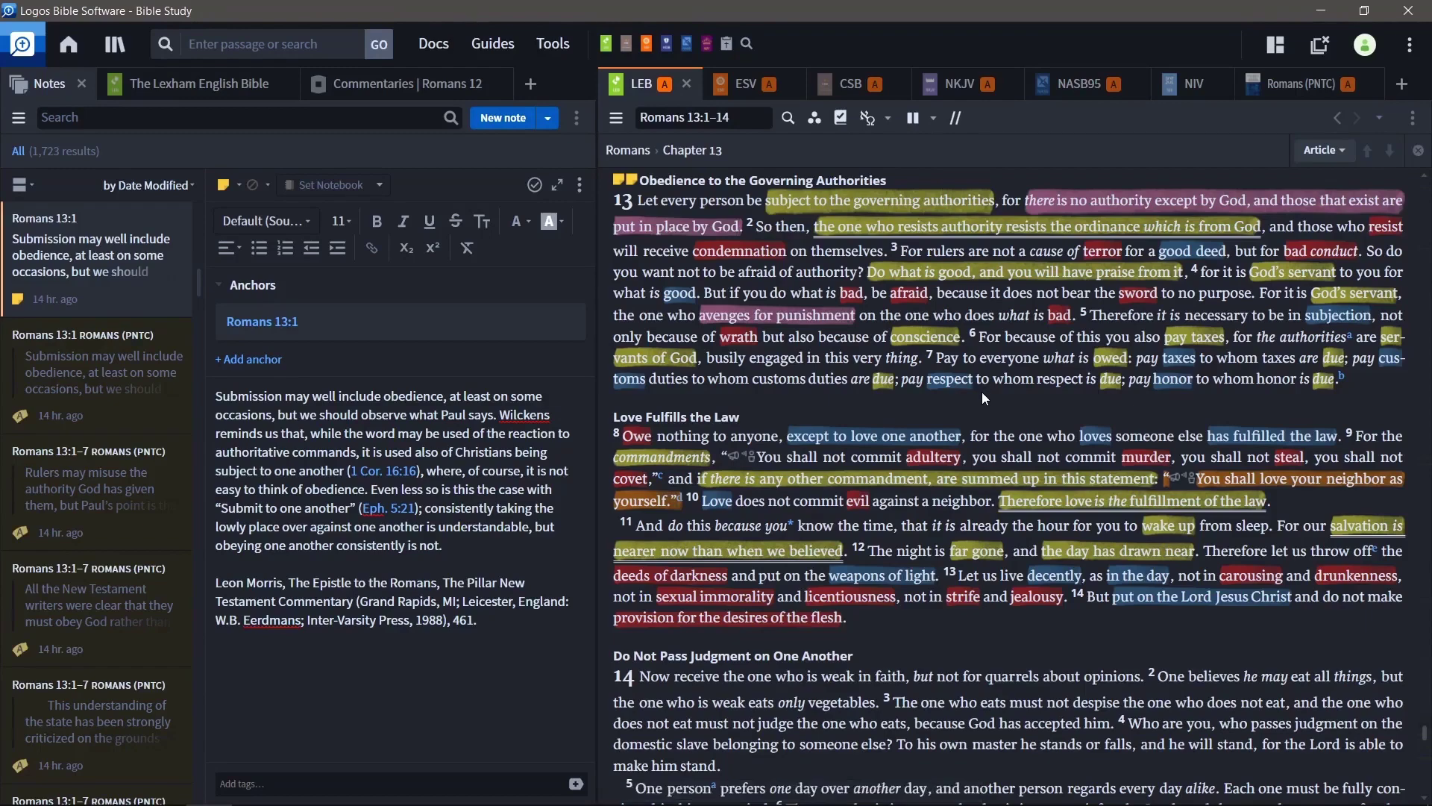
# Show the Romans 13 outline note and mark out the respect and honor phrases in Romans 13:7 of the LEB.
pyautogui.scroll(1, 981, 392)
pyautogui.scroll(-1, 982, 396)
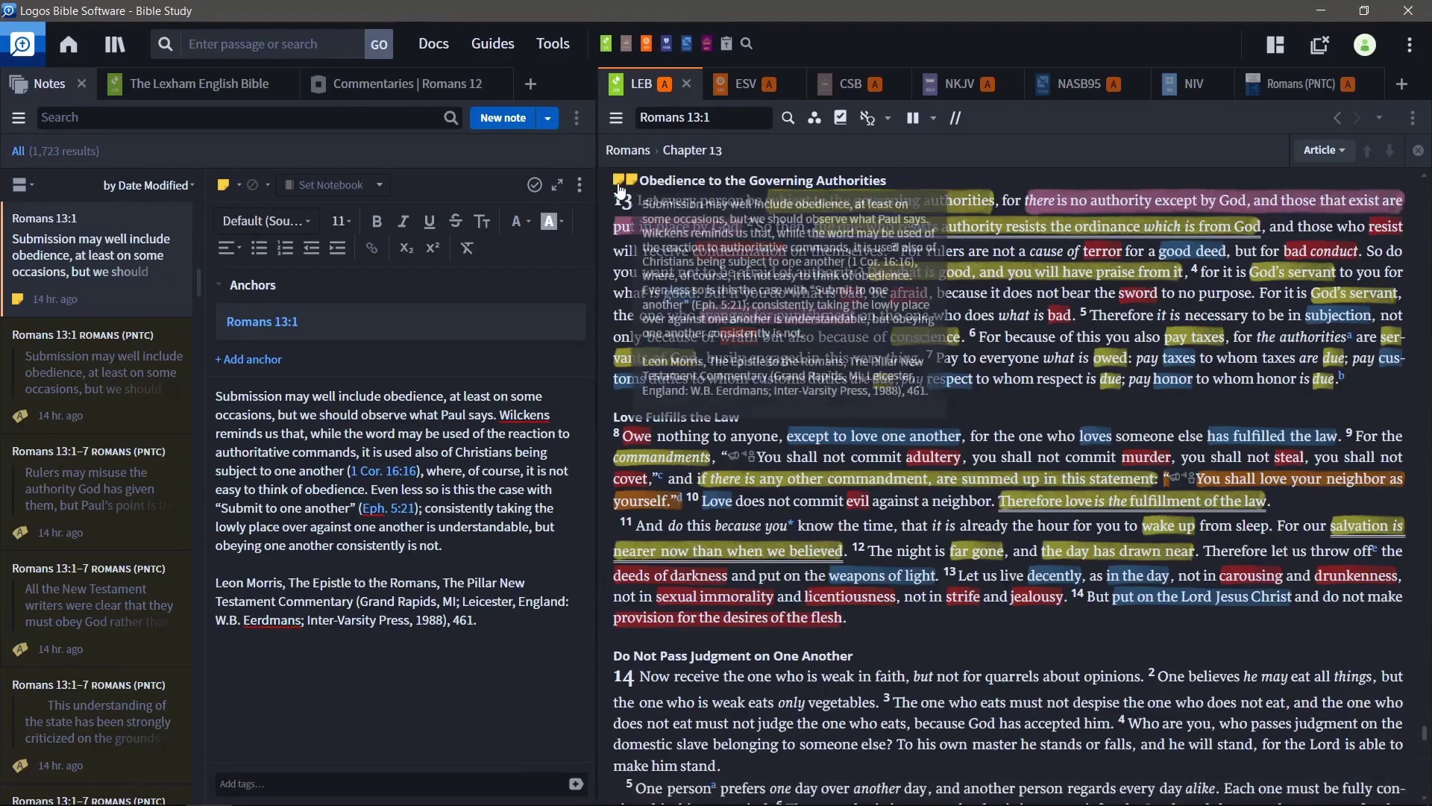
pyautogui.scroll(-2, 1111, 266)
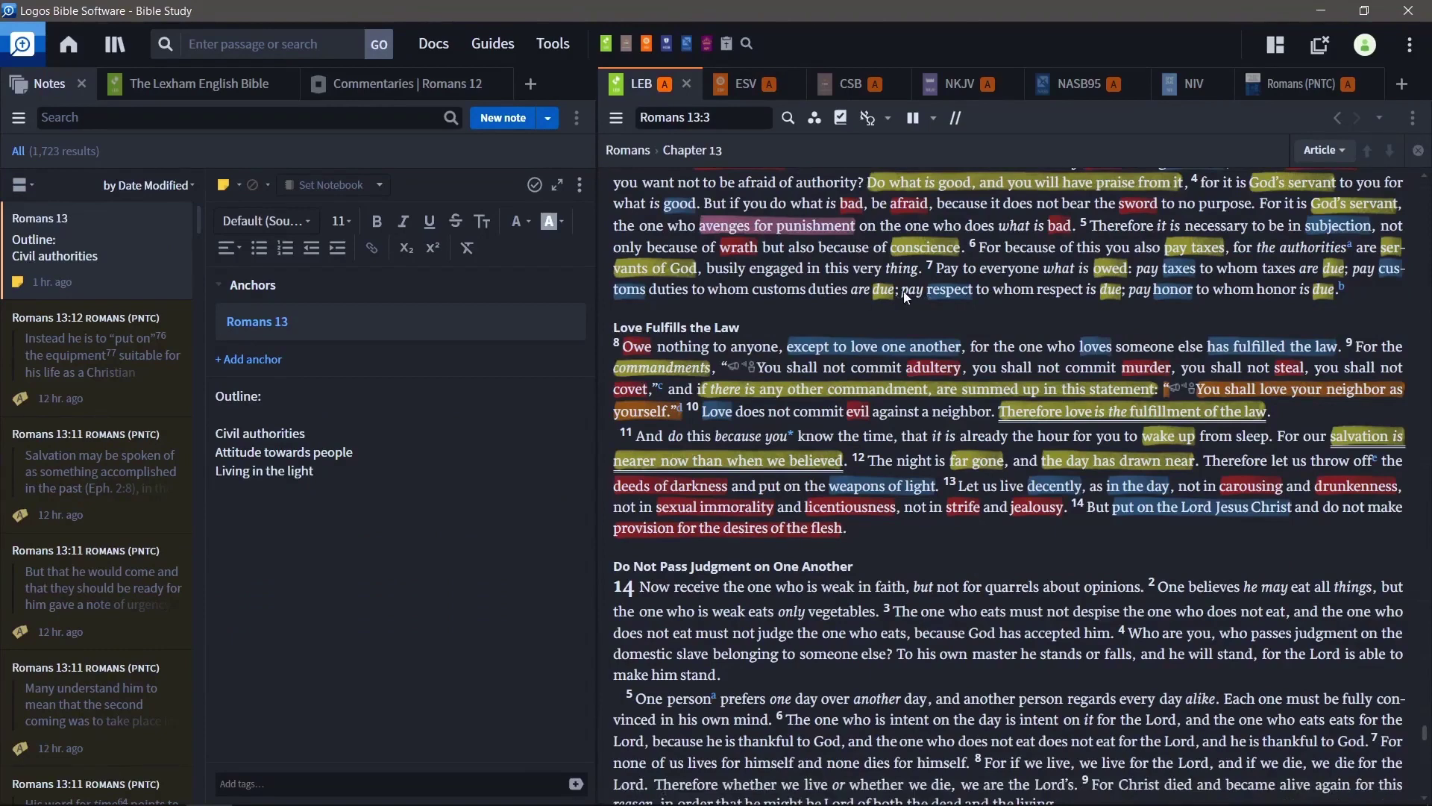
pyautogui.moveTo(906, 294); pyautogui.dragTo(1056, 304)
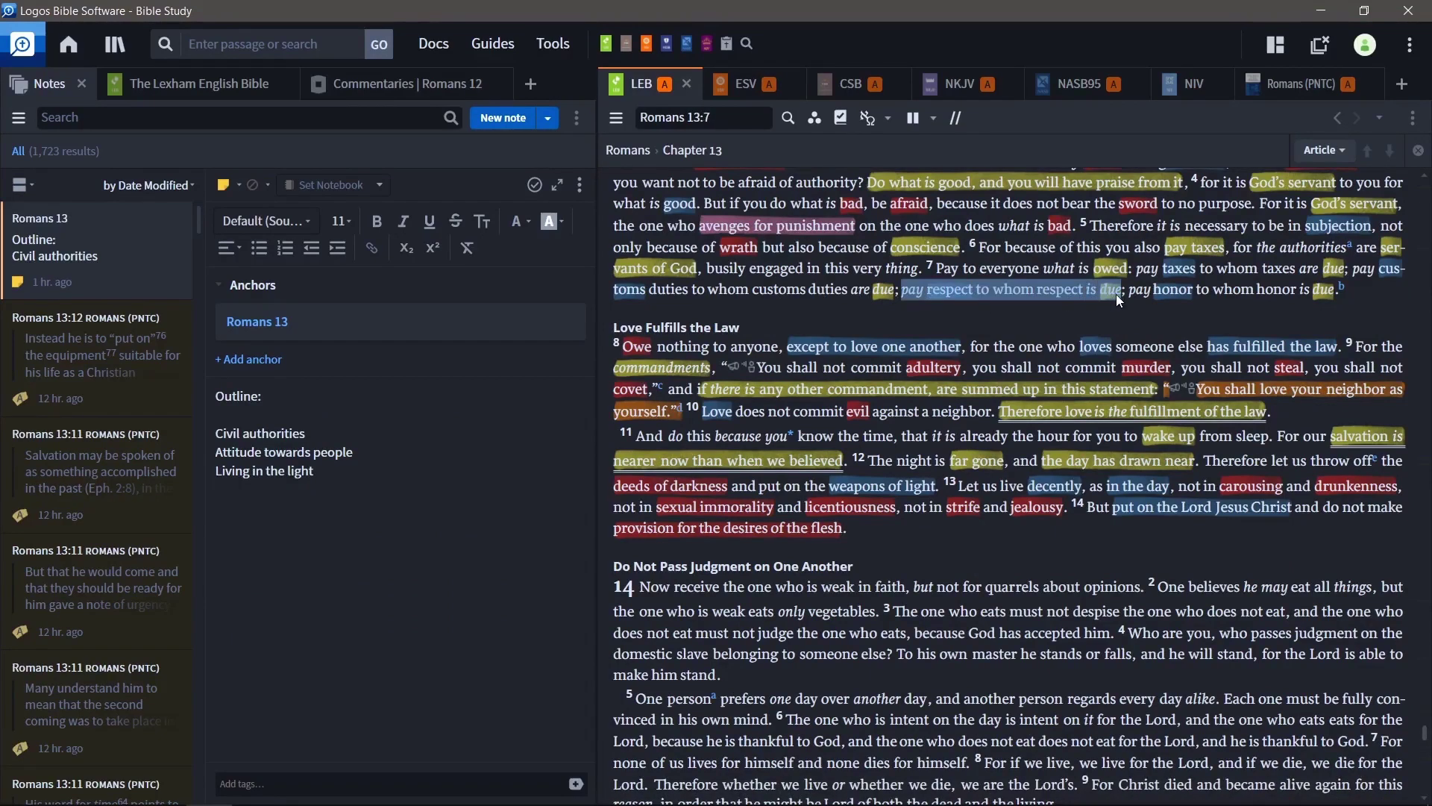
pyautogui.moveTo(1130, 291); pyautogui.dragTo(1333, 299)
pyautogui.click(1282, 237)
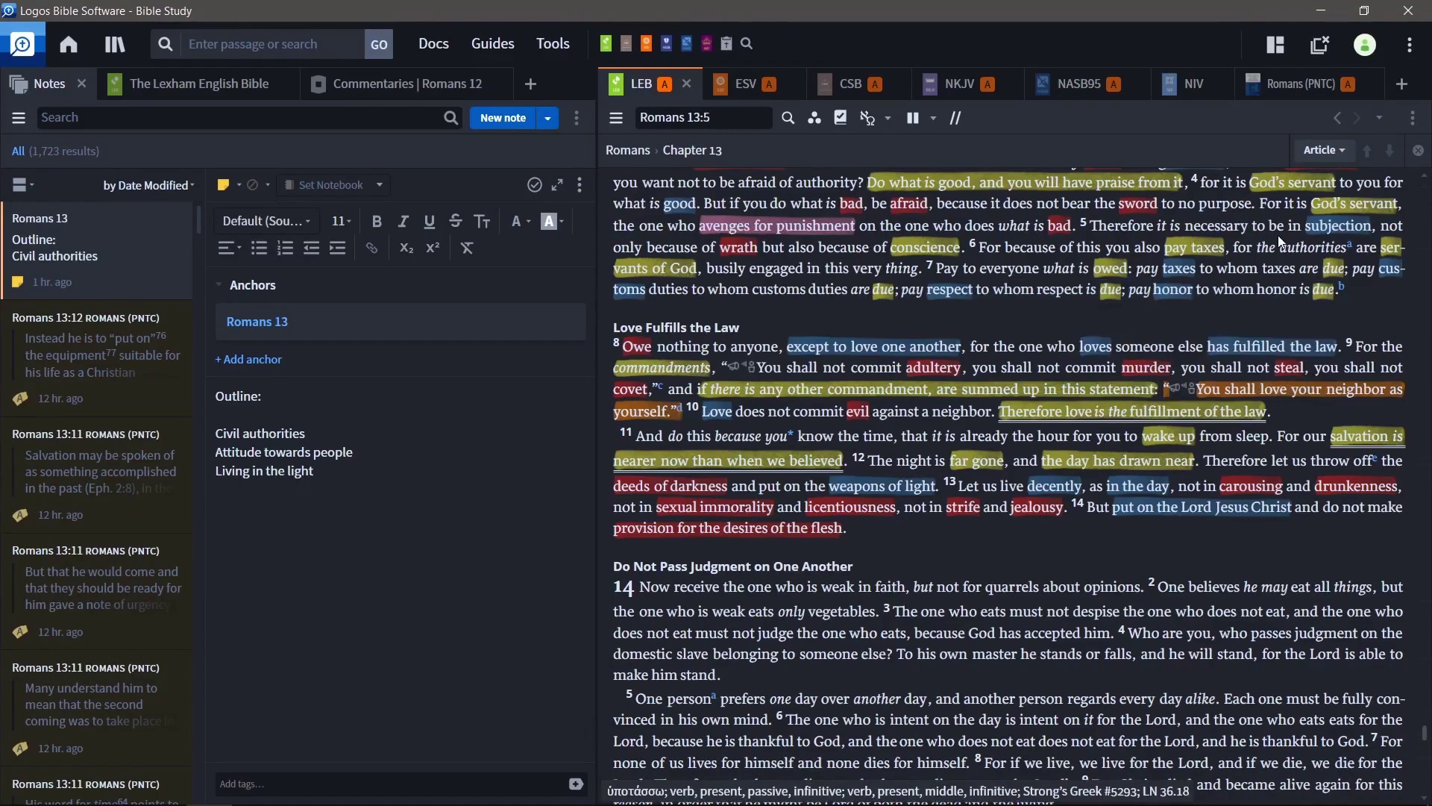
# Read through Romans 13:1–11 in the LEB and mark out "nearer now than when we believed" in verse 11.
pyautogui.scroll(3, 1280, 242)
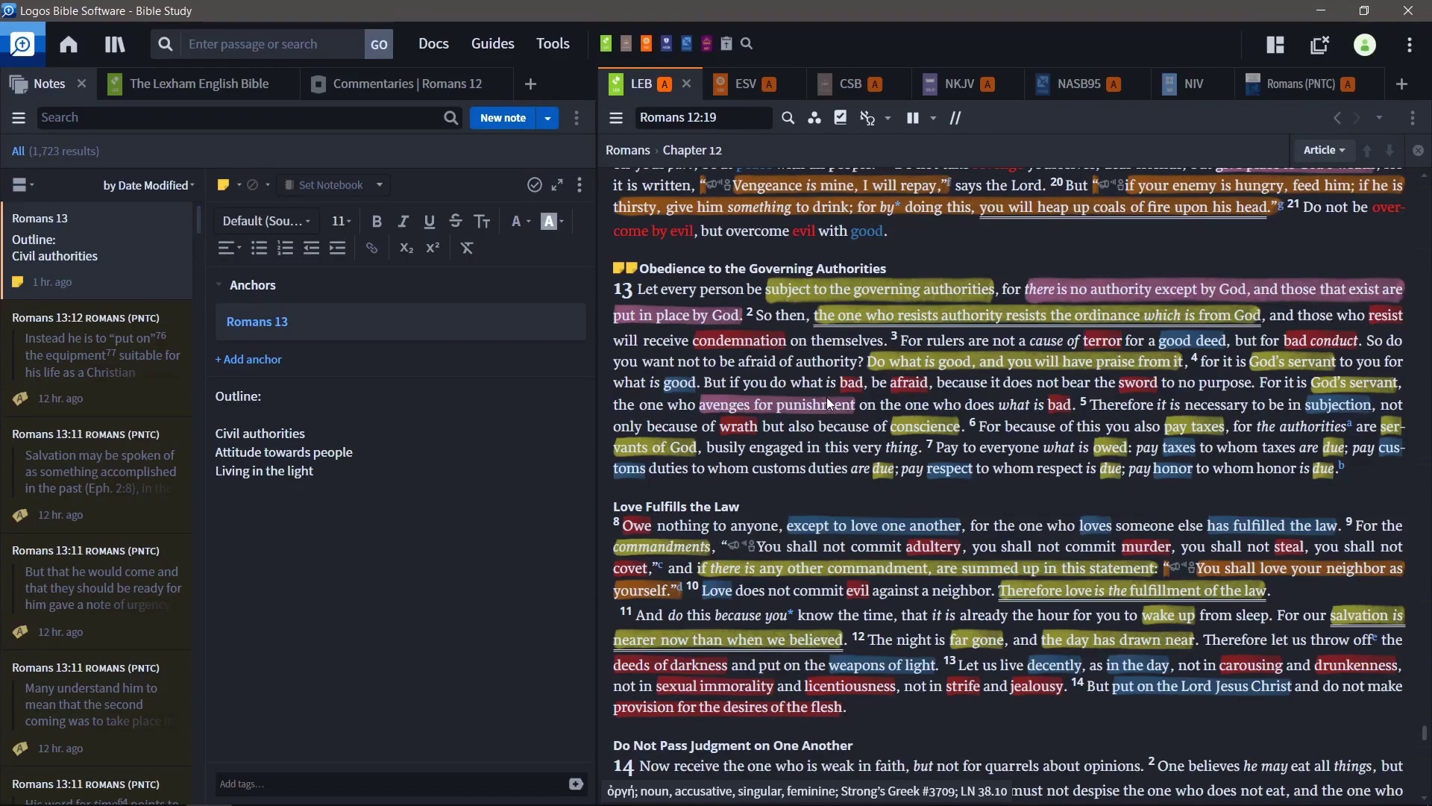
pyautogui.scroll(-3, 786, 356)
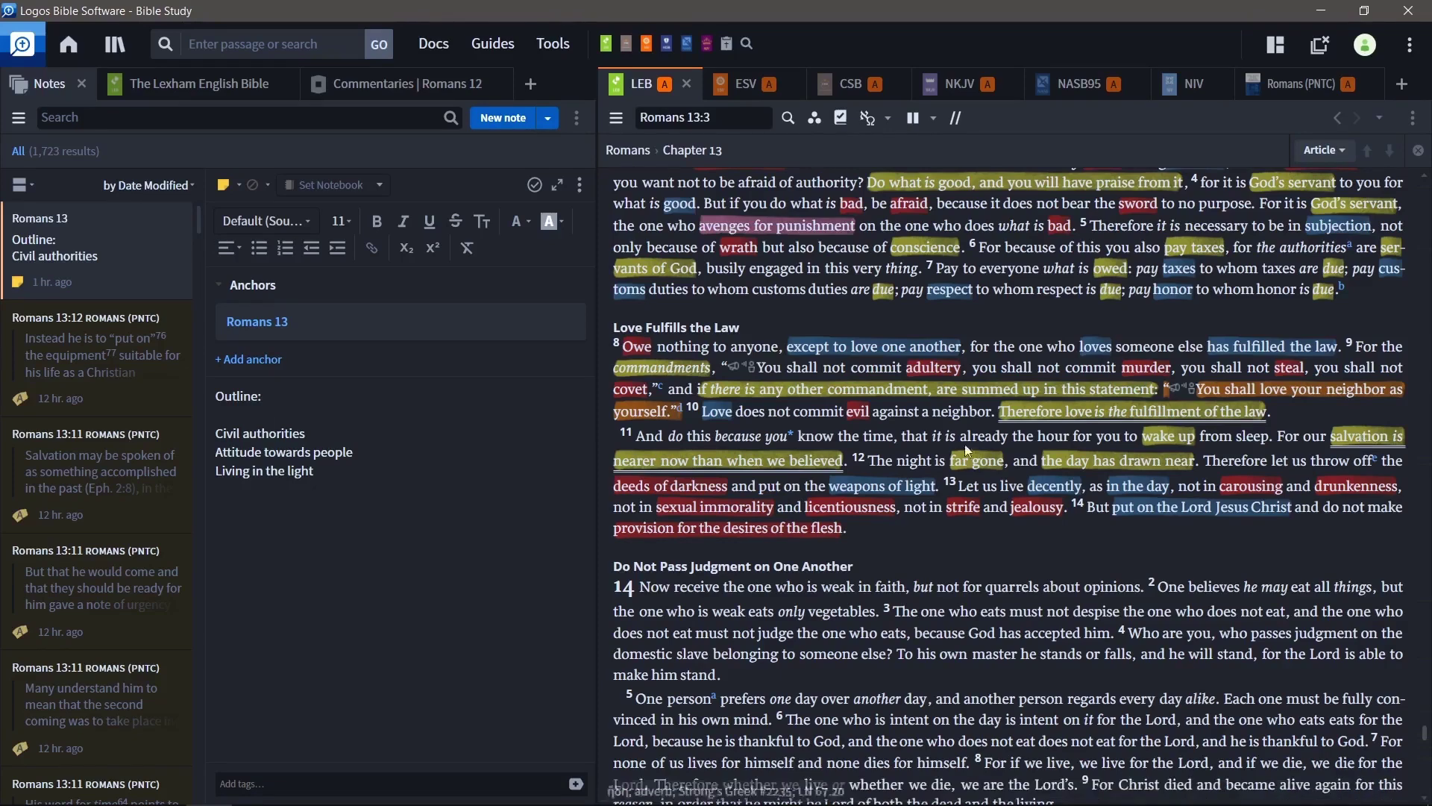
pyautogui.moveTo(629, 467); pyautogui.dragTo(721, 458)
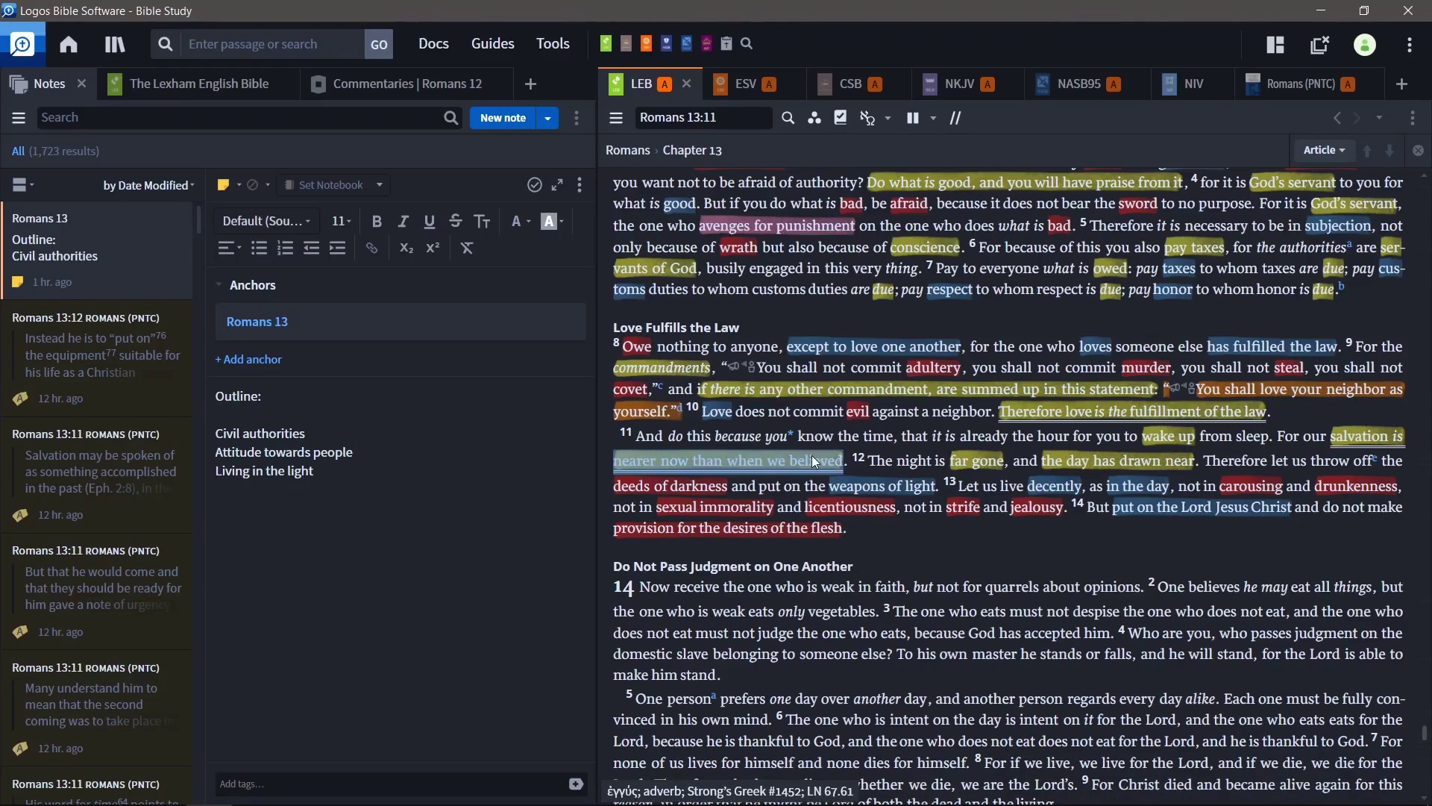
pyautogui.moveTo(812, 457); pyautogui.dragTo(813, 447)
pyautogui.click(816, 440)
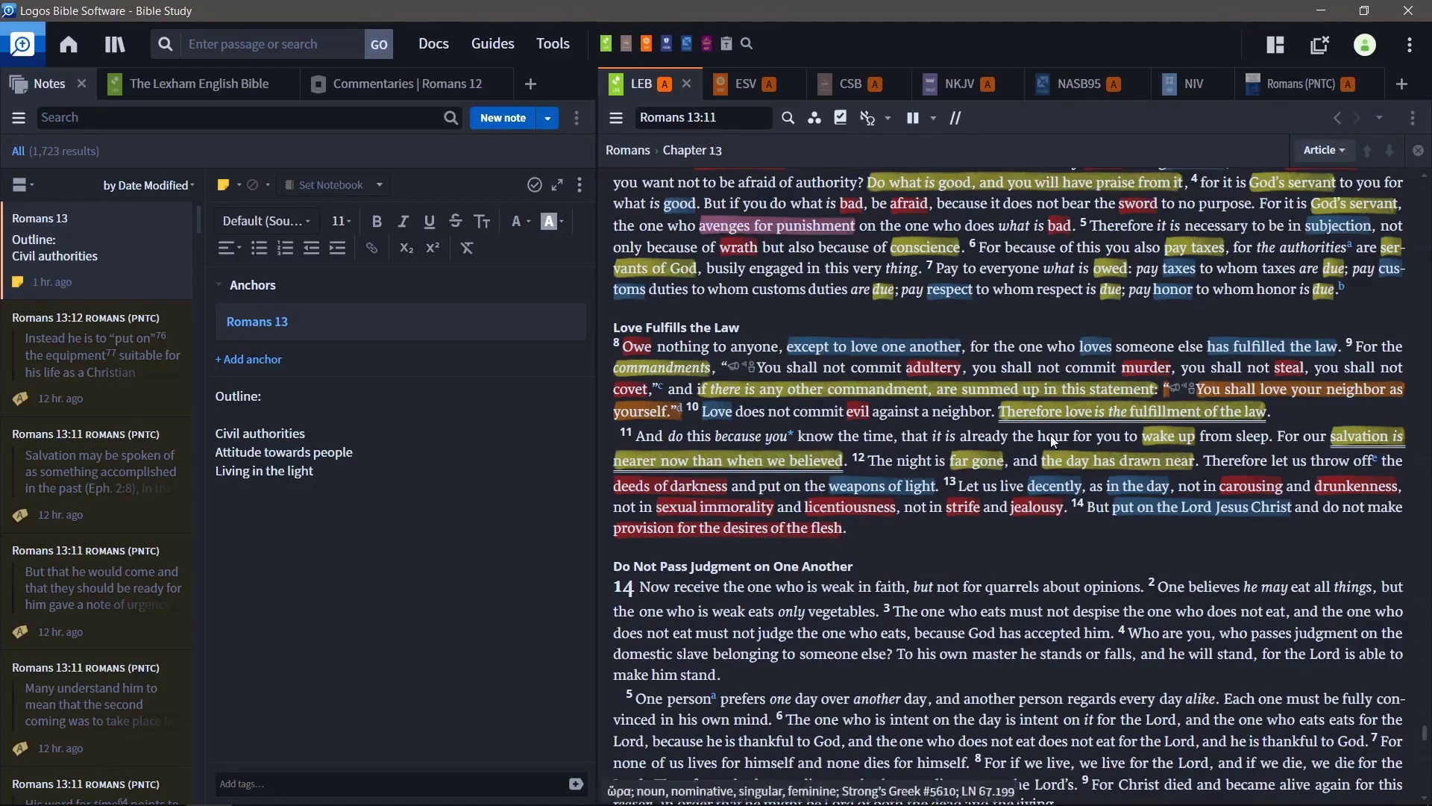
pyautogui.click(1253, 429)
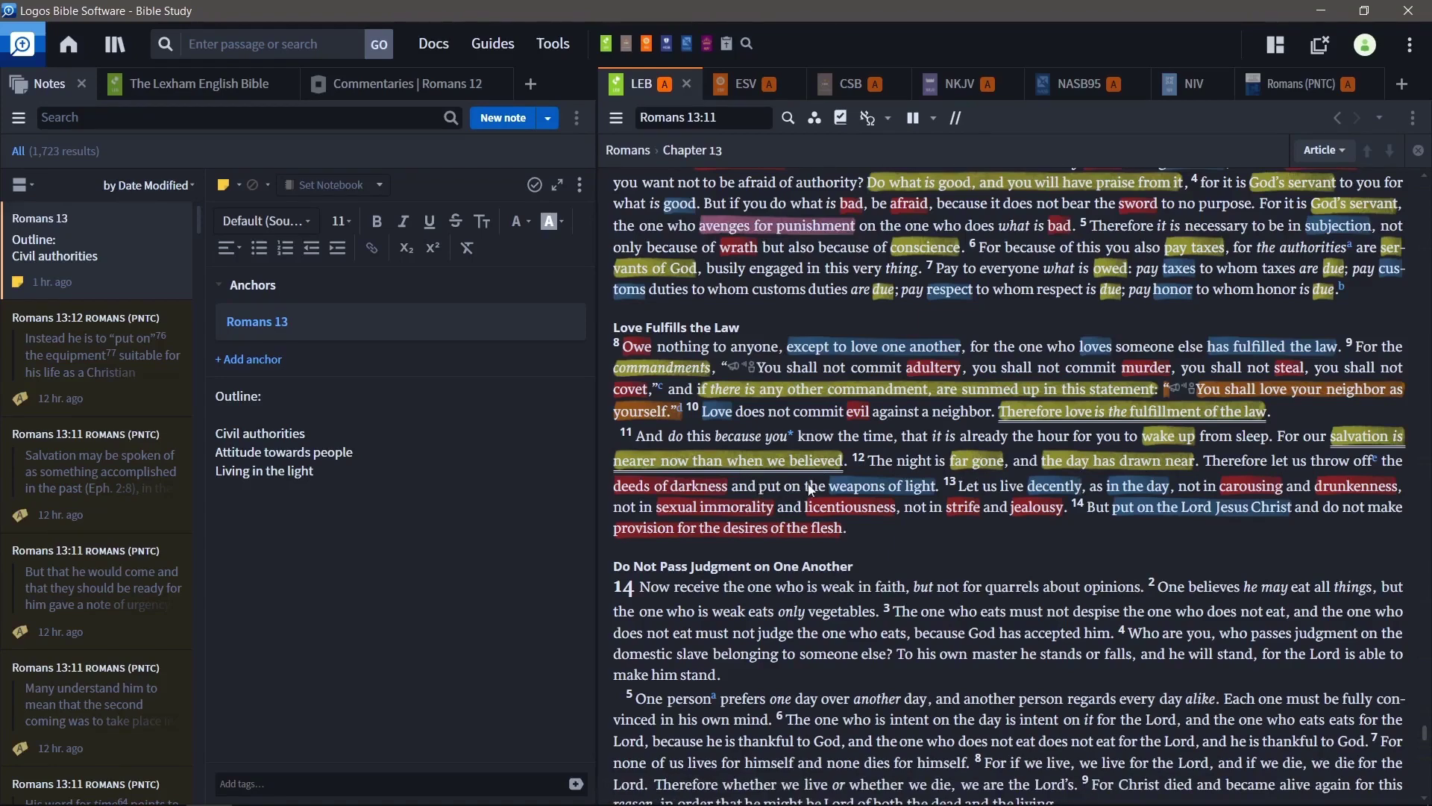
# Look up the Greek word behind "weapons" in Romans 13:12 of the LEB, read its dictionary entry and close the dictionary.
pyautogui.click(869, 489)
pyautogui.moveTo(925, 485); pyautogui.dragTo(937, 486)
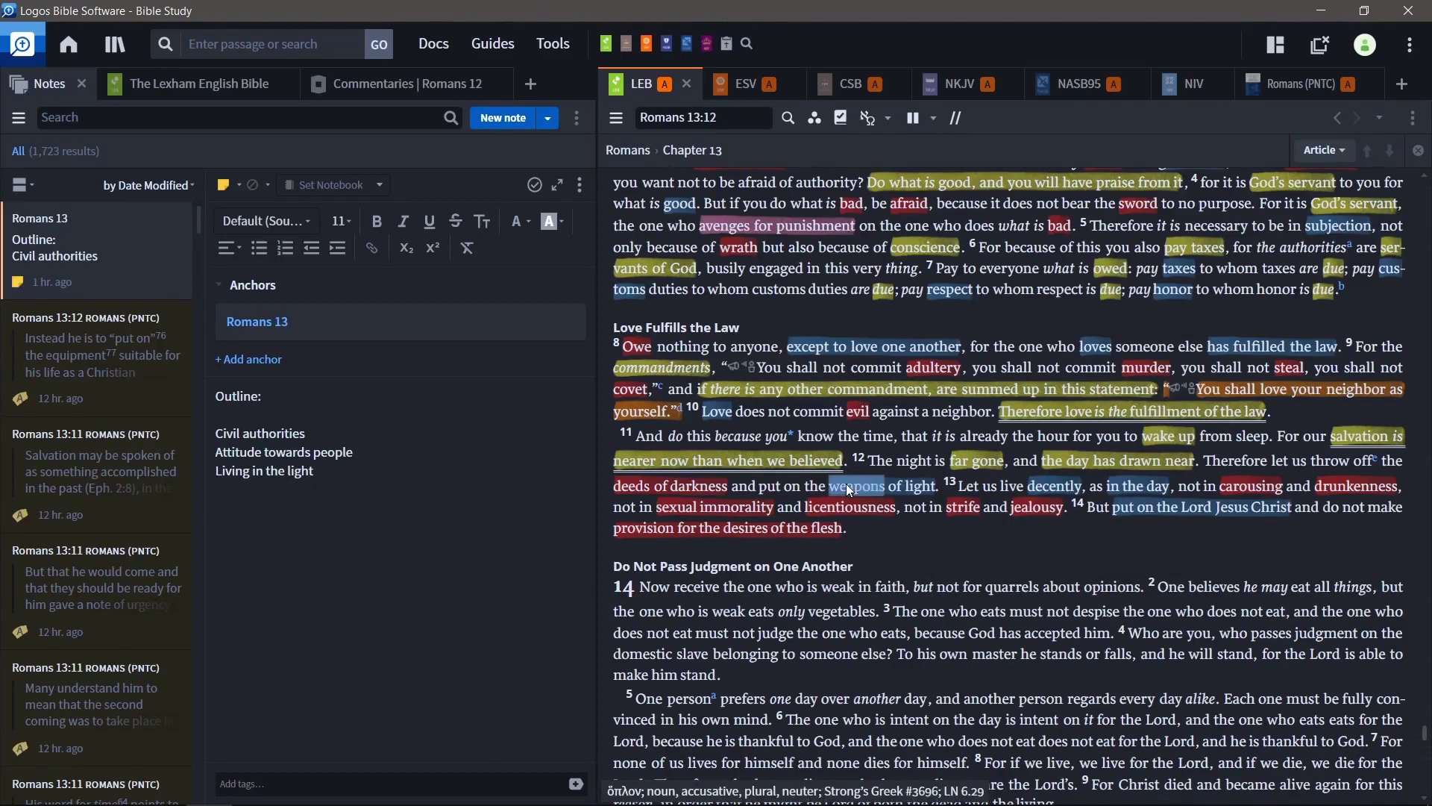
pyautogui.doubleClick(850, 490)
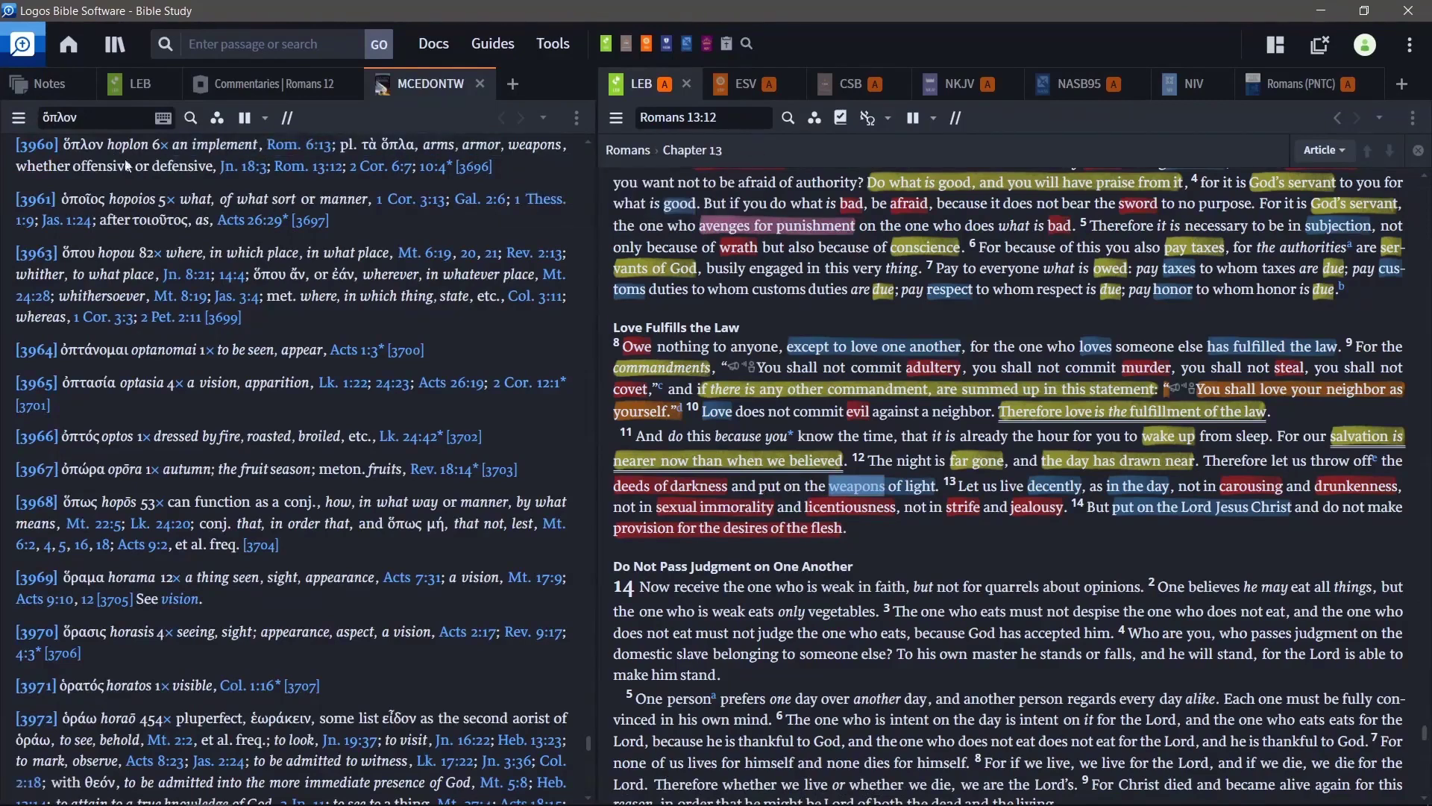
pyautogui.moveTo(33, 170); pyautogui.dragTo(169, 164)
pyautogui.click(480, 83)
# Compare "weapons of light" in Romans 13:12 with the ESV's "armor of light", ending back in the LEB.
pyautogui.click(728, 87)
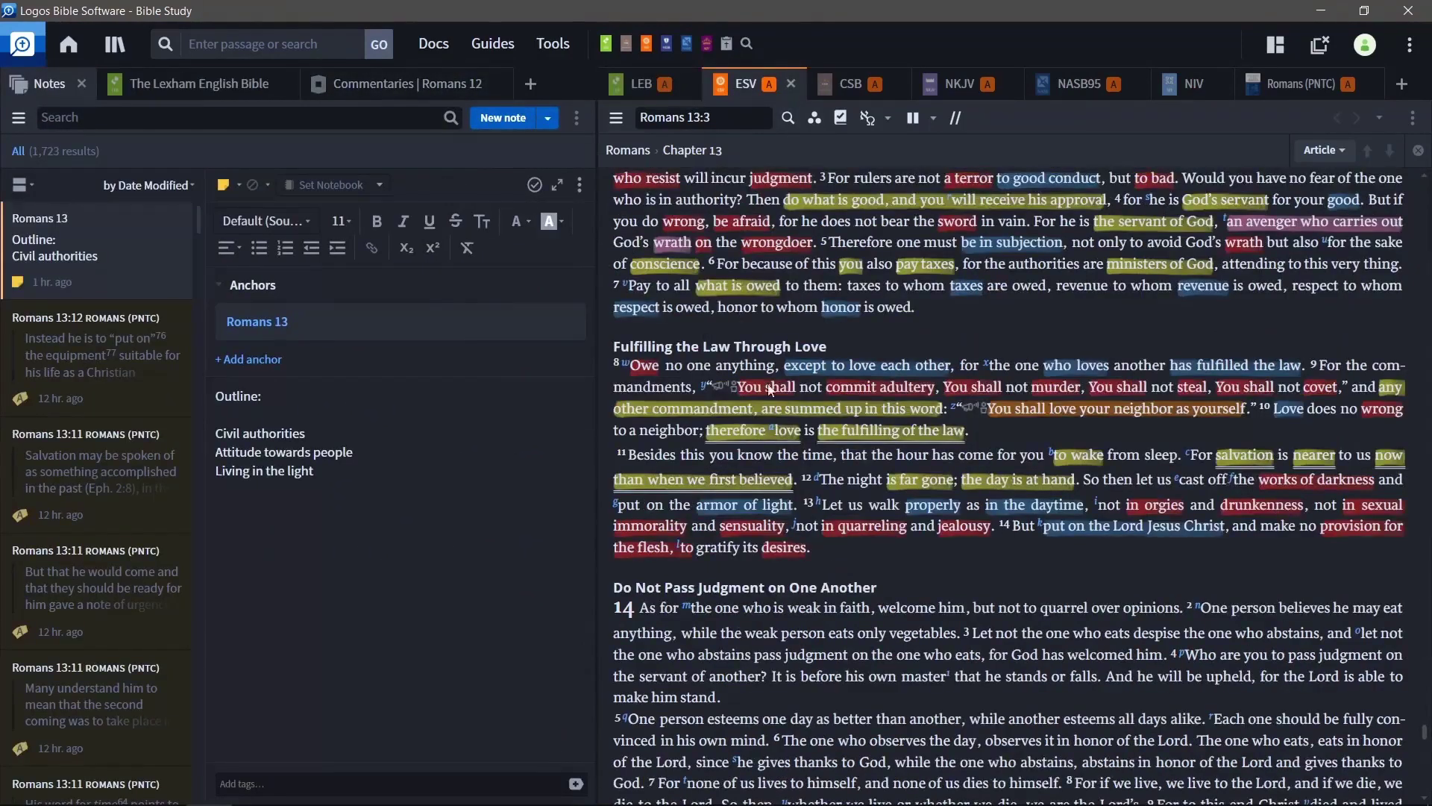
pyautogui.click(718, 509)
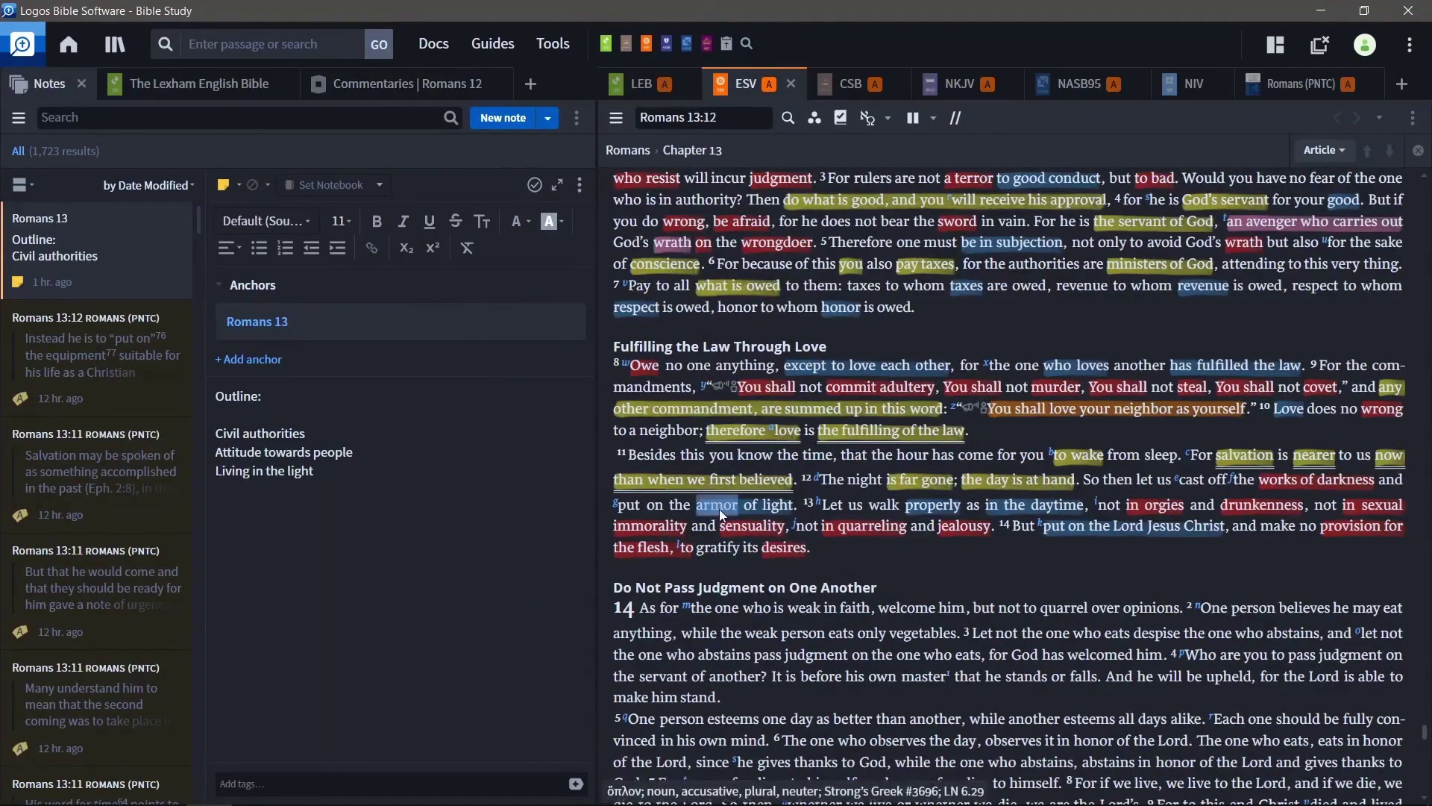
pyautogui.moveTo(643, 91)
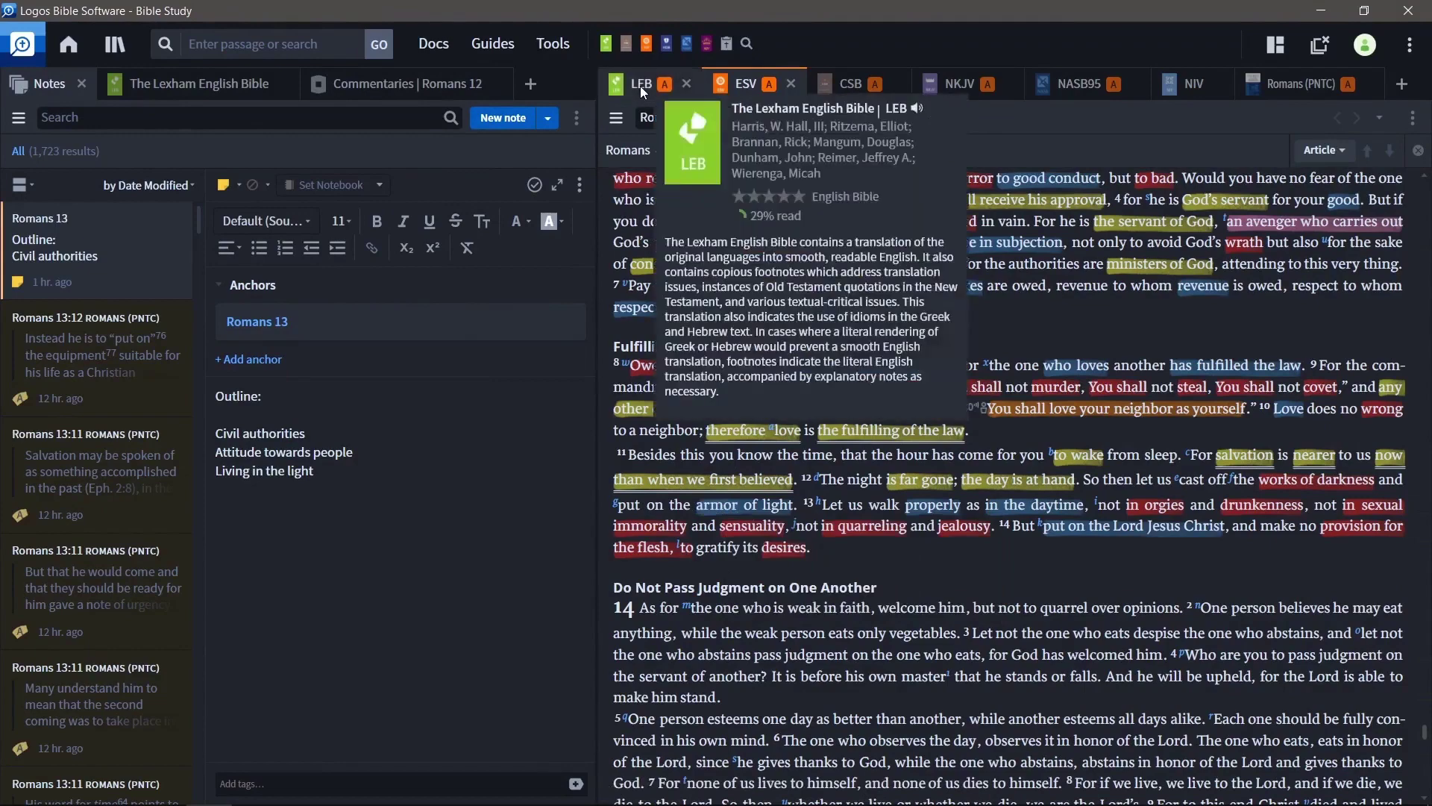
pyautogui.click(643, 91)
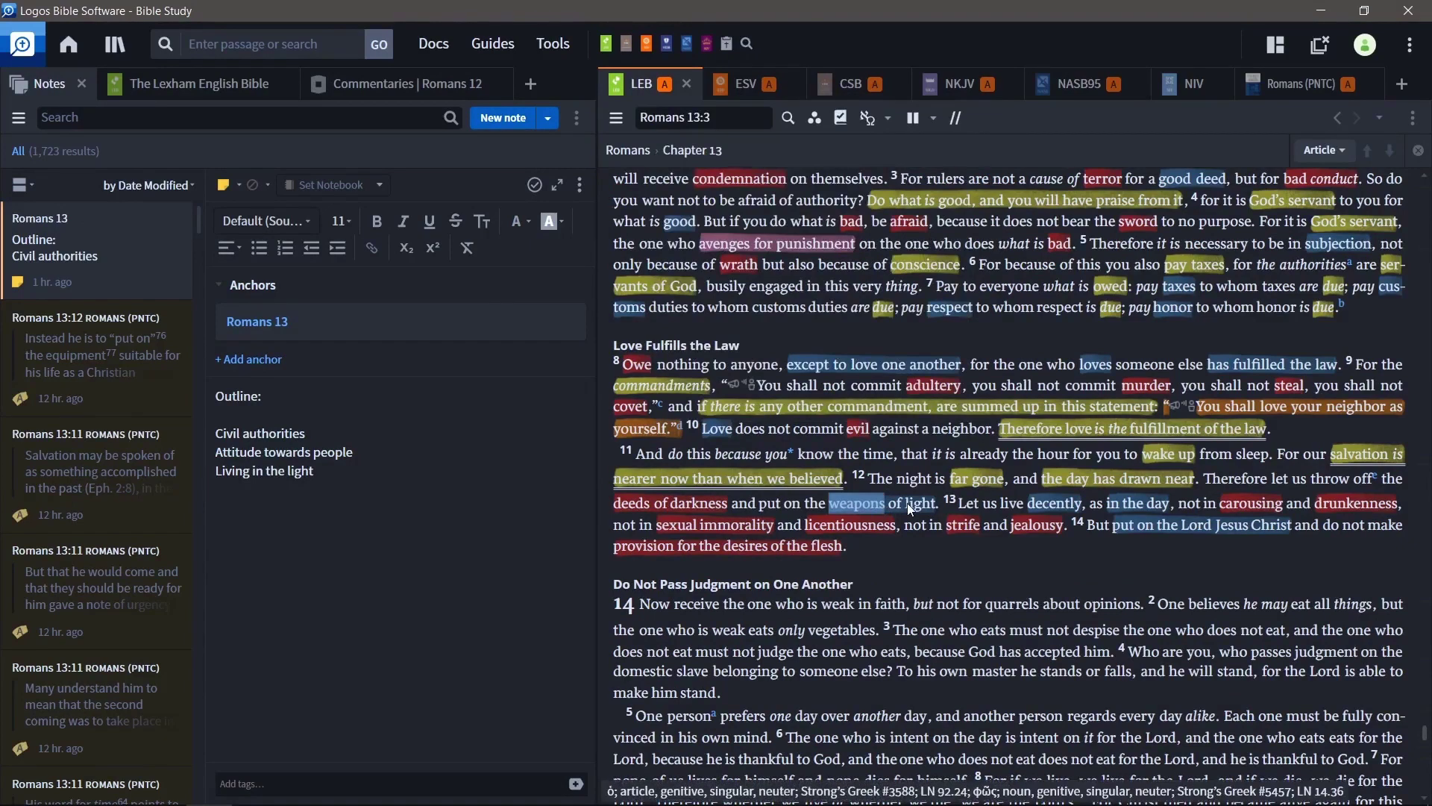
pyautogui.click(836, 507)
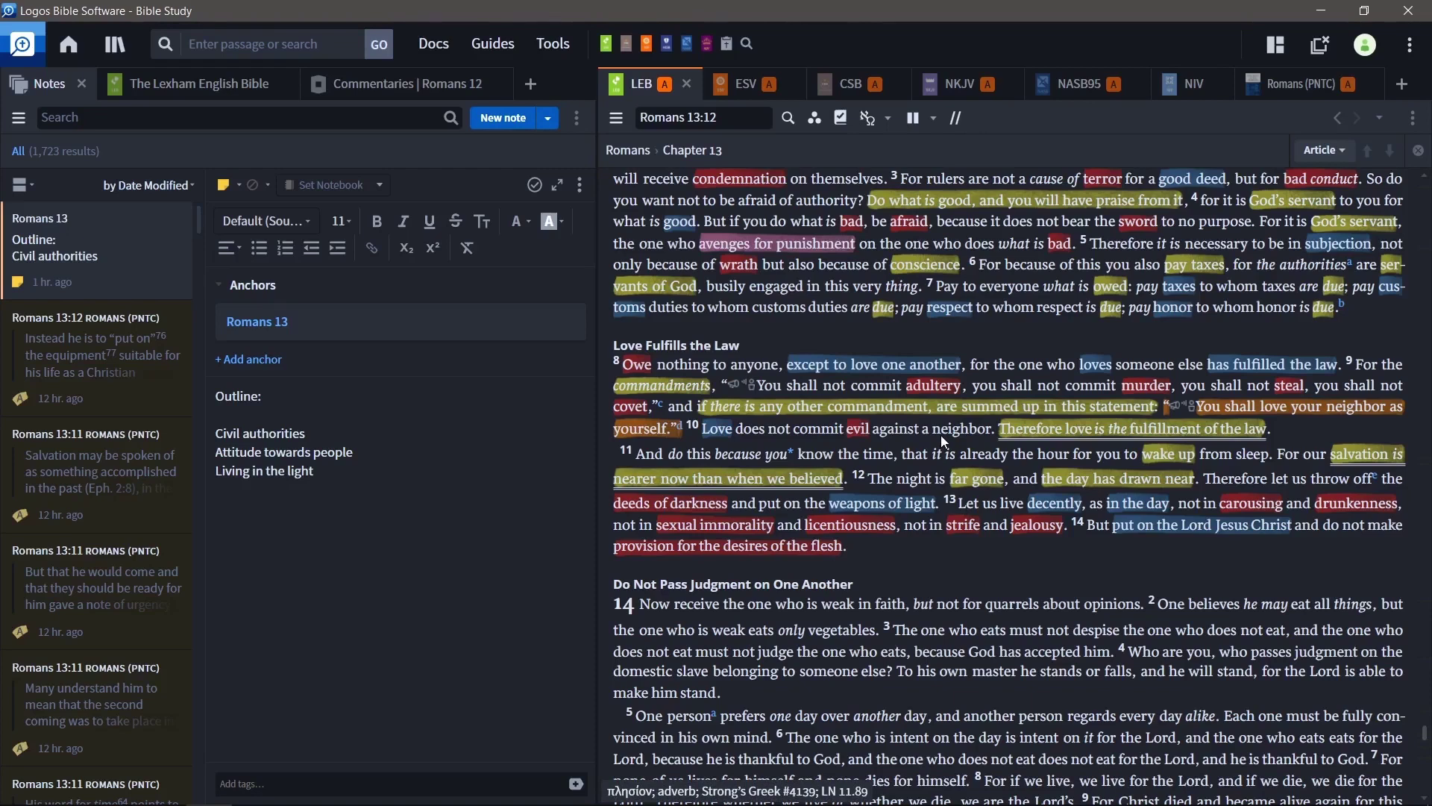
# Review Romans 12 and 13 in the LEB, from the life dedicated to God through governing authorities to love fulfilling the law.
pyautogui.scroll(8, 941, 435)
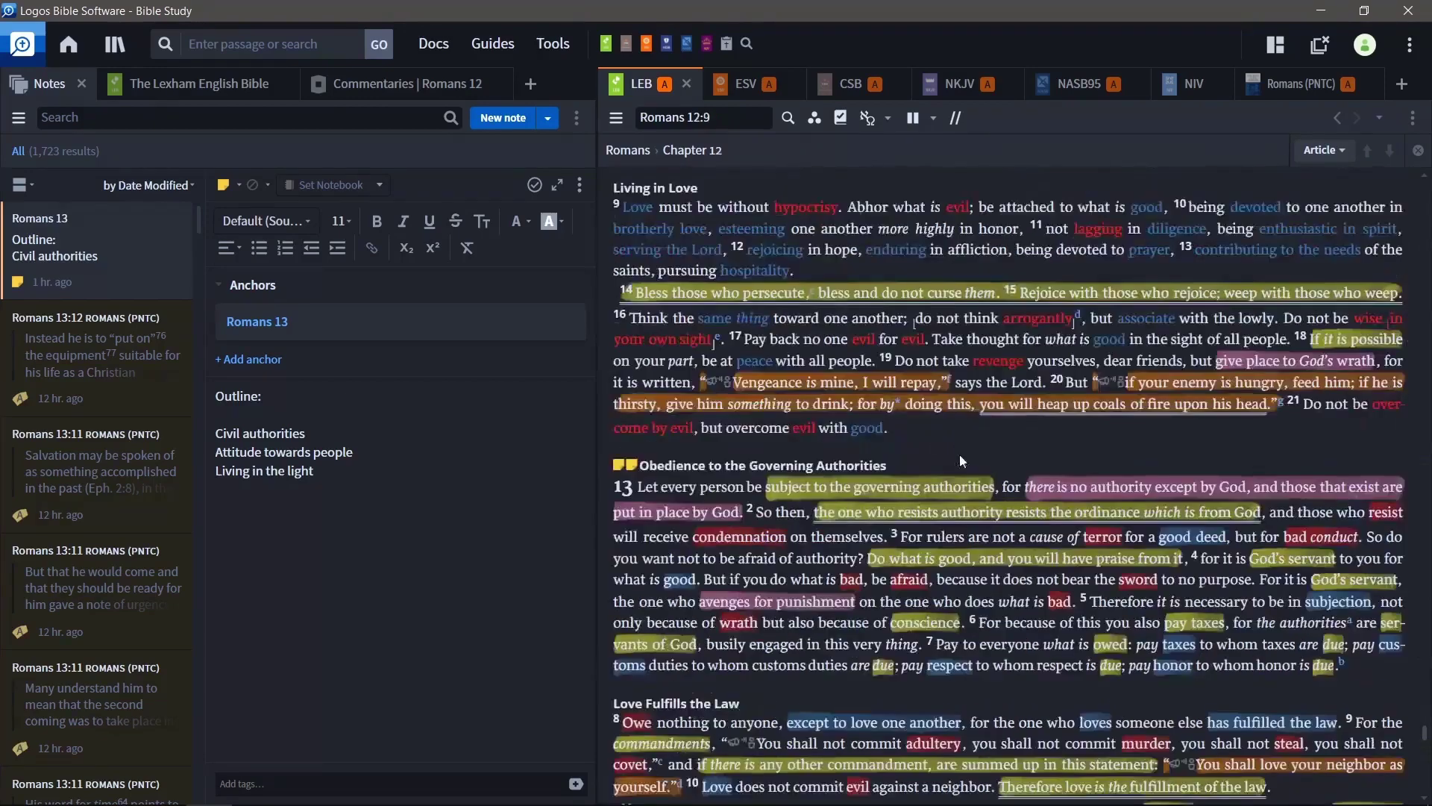
pyautogui.scroll(1, 949, 498)
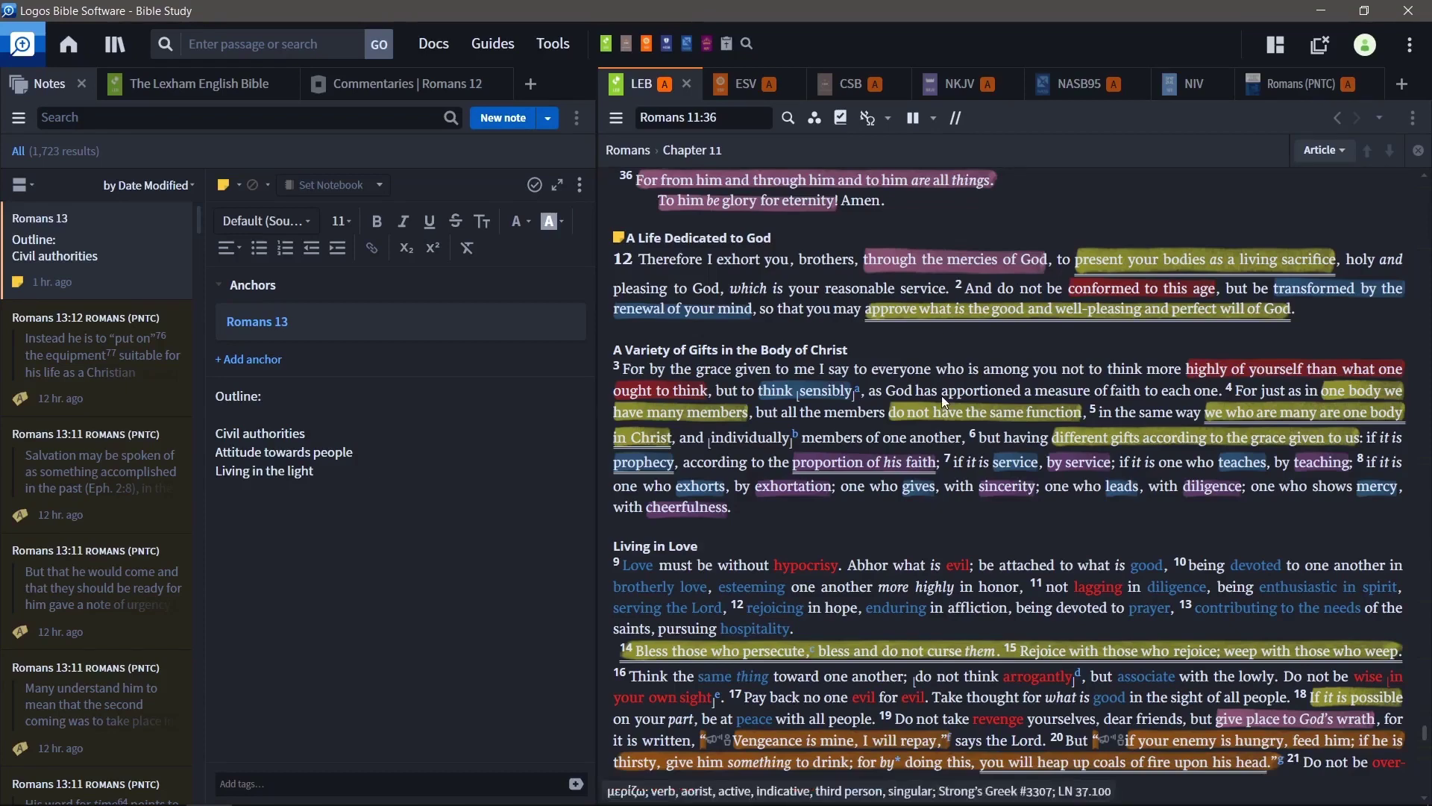
pyautogui.scroll(-5, 941, 395)
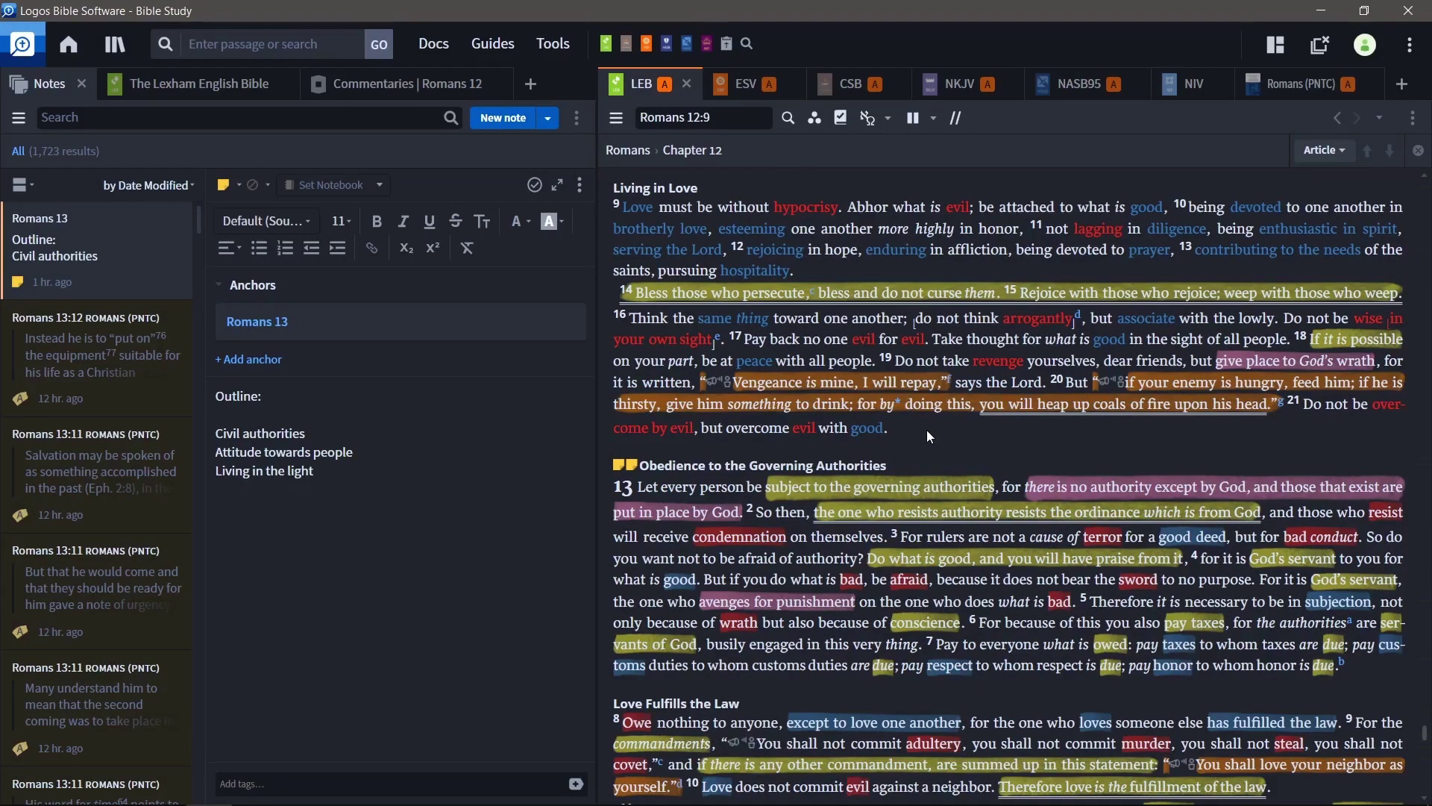
pyautogui.scroll(-3, 927, 430)
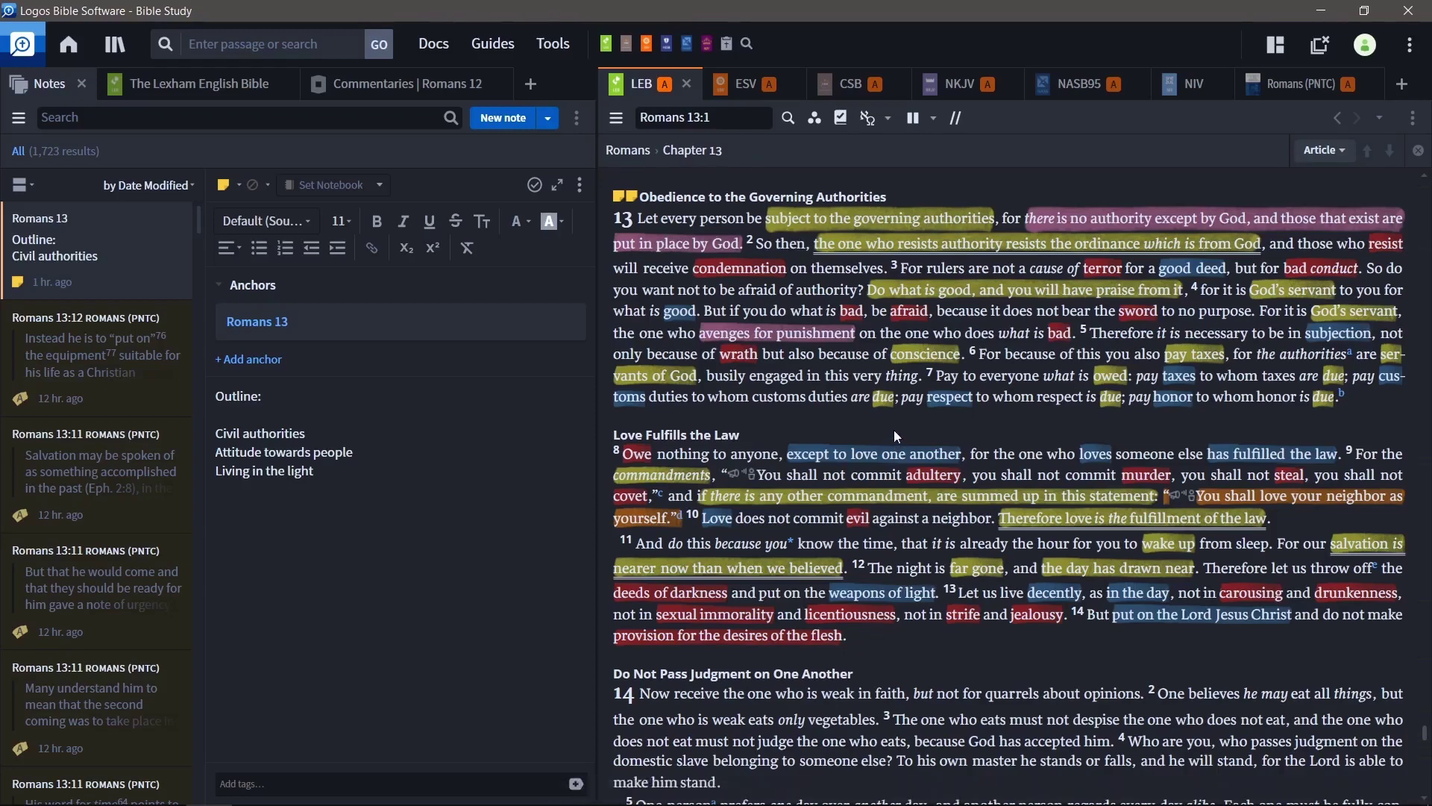
pyautogui.scroll(1, 894, 432)
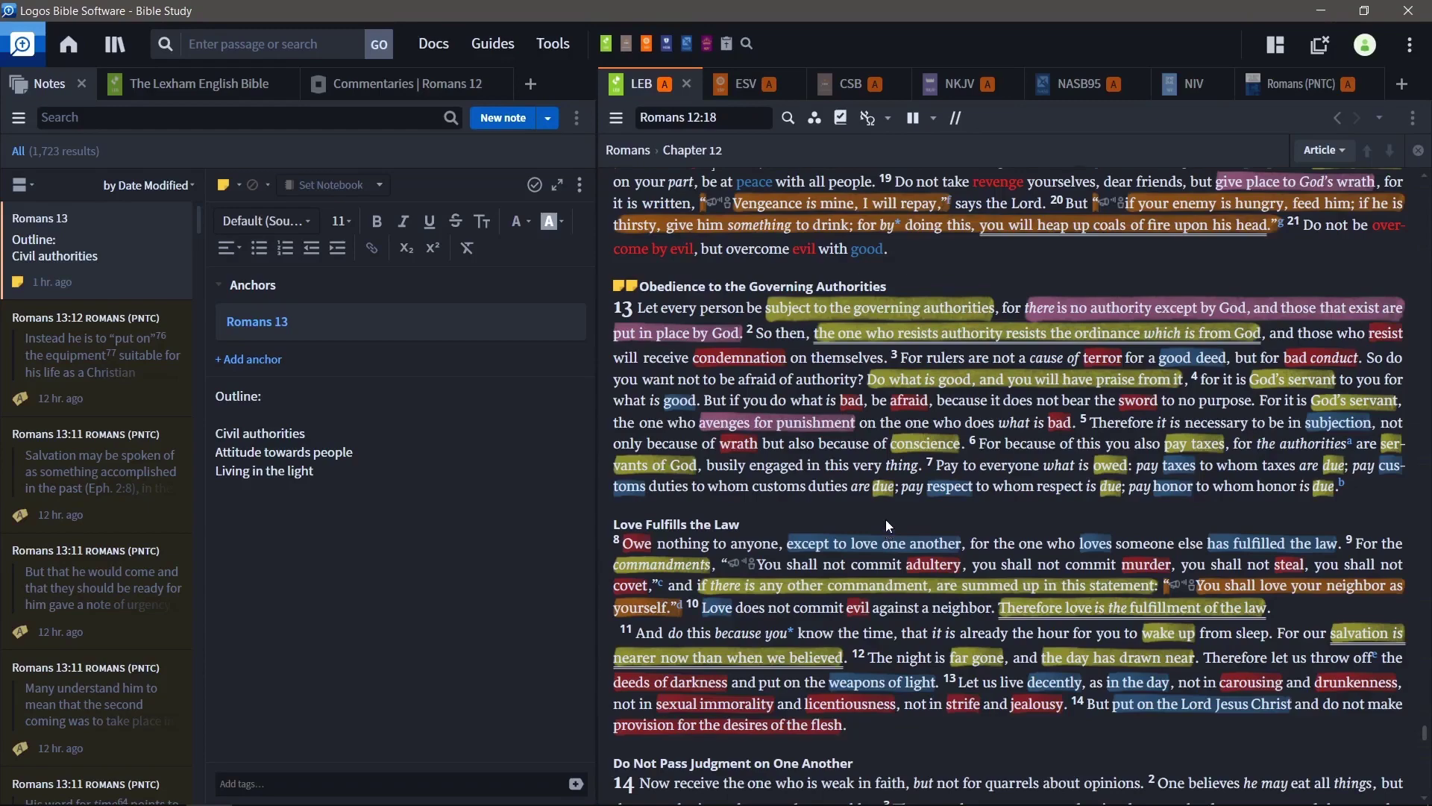
pyautogui.scroll(3, 885, 519)
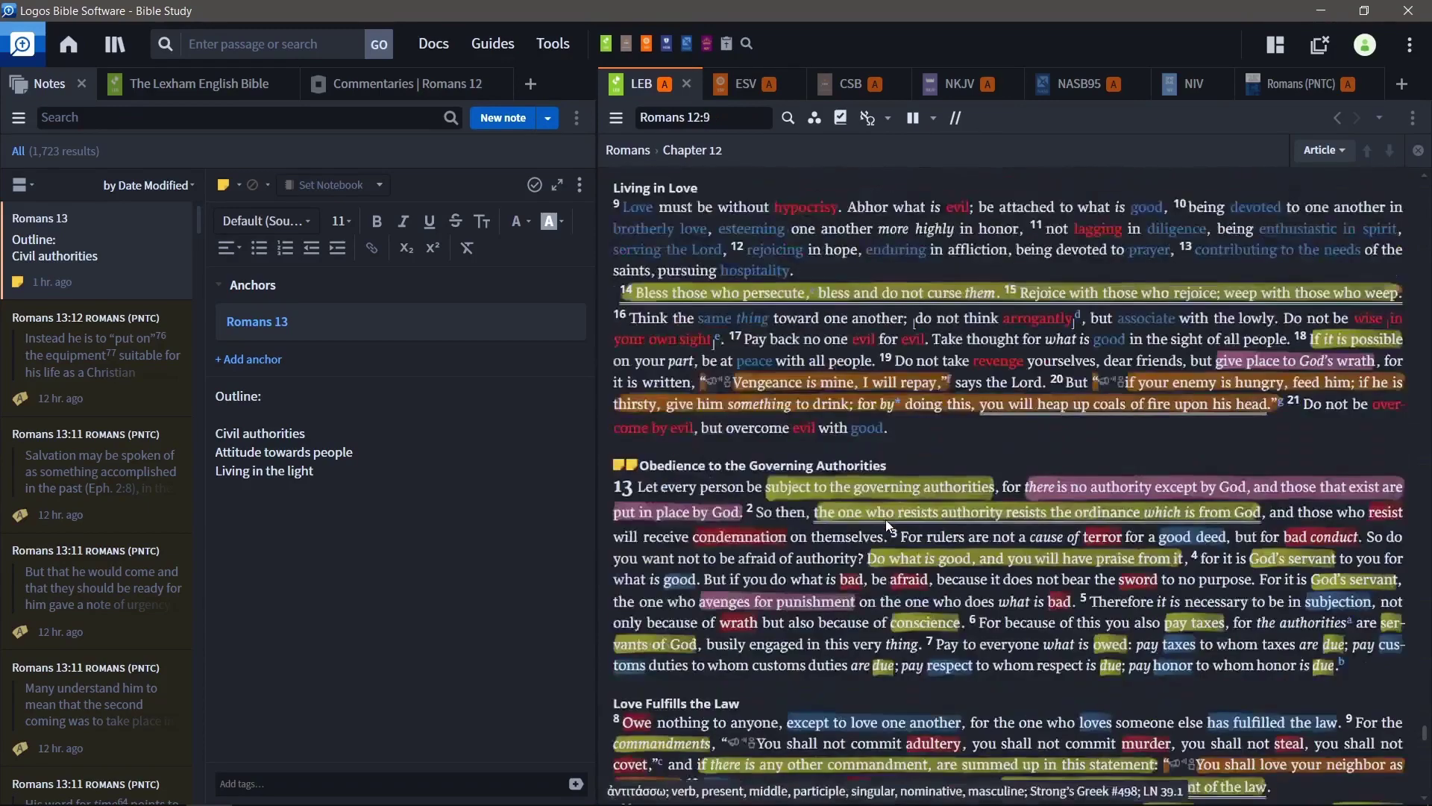
pyautogui.scroll(1, 892, 520)
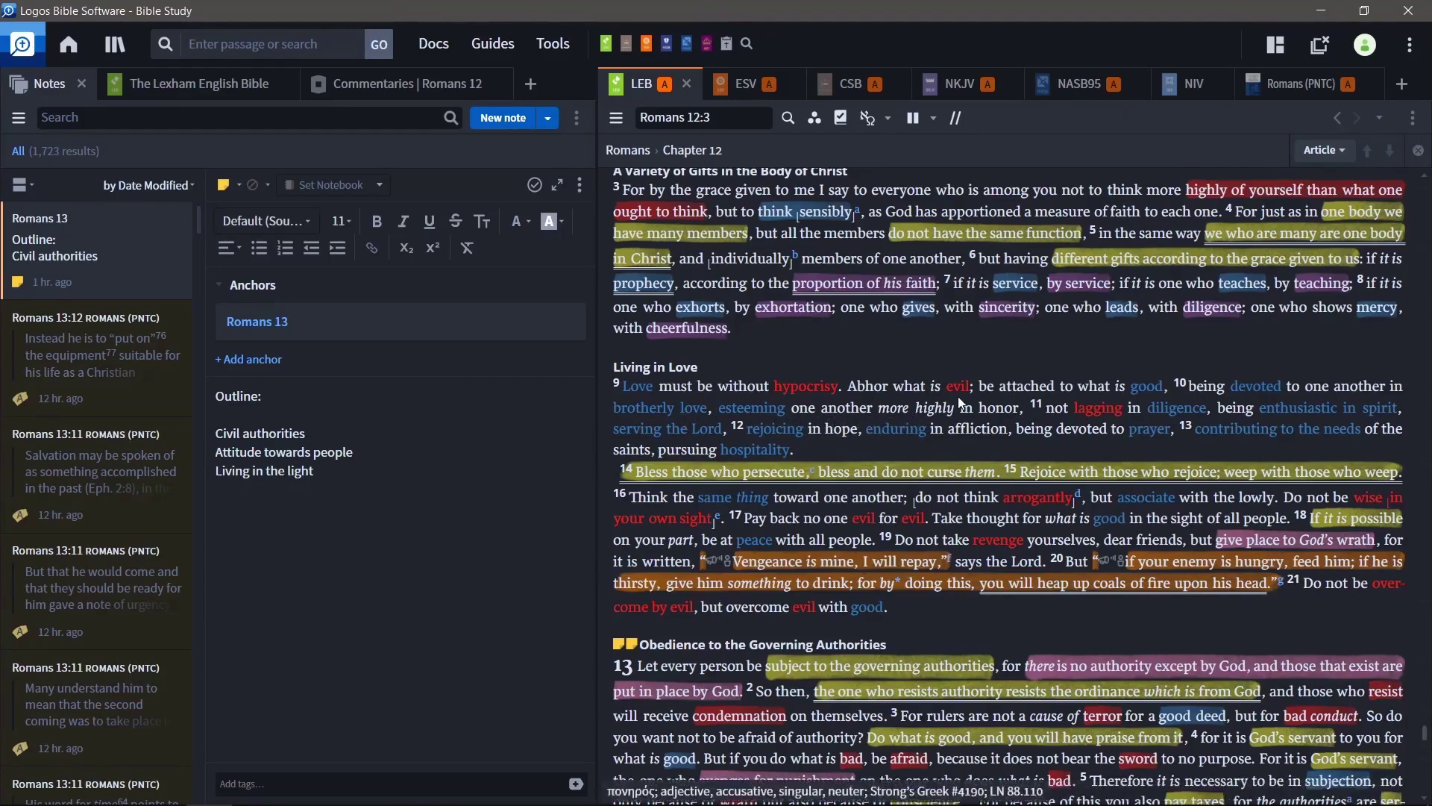
pyautogui.scroll(-3, 925, 415)
pyautogui.scroll(-6, 960, 402)
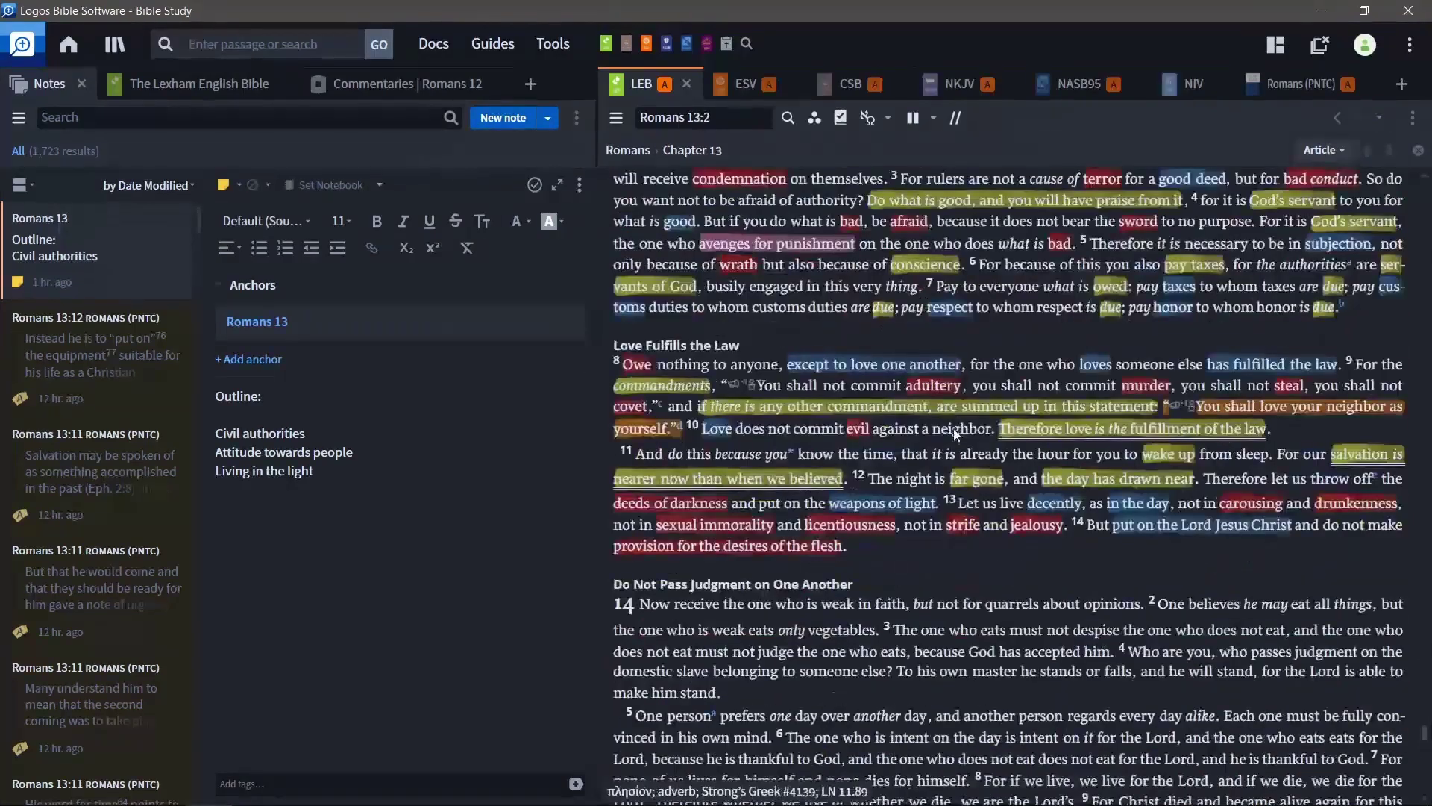
pyautogui.scroll(1, 953, 434)
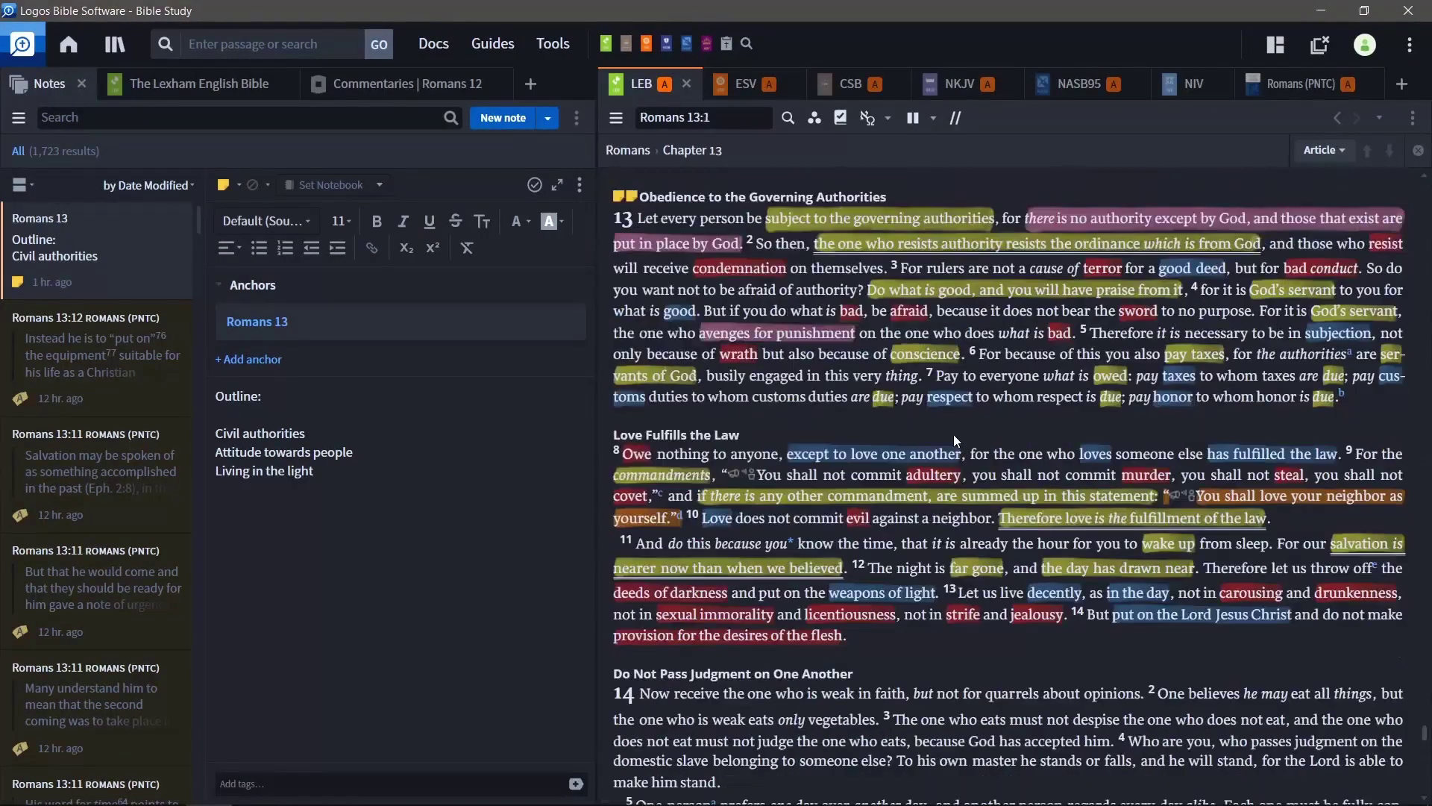